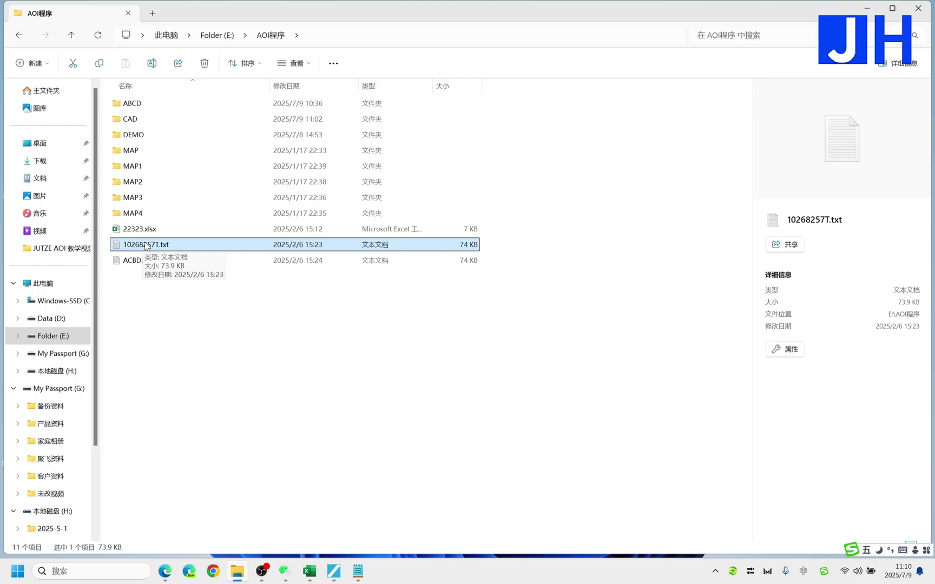
- Open 10268257T.txt, examine how its component coordinate rows are laid out, and put the text file away
double_click(149, 244)
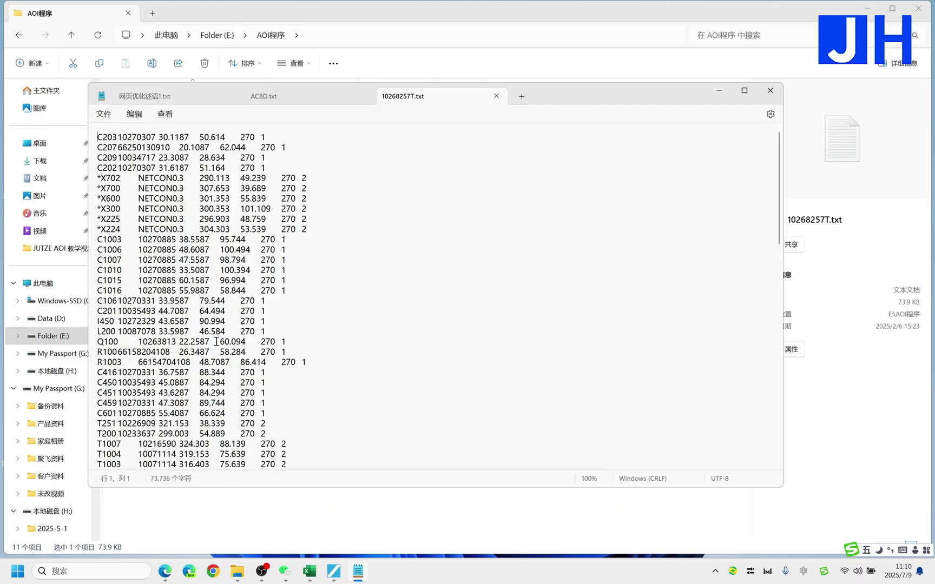
scroll(238, 302, "down", 20)
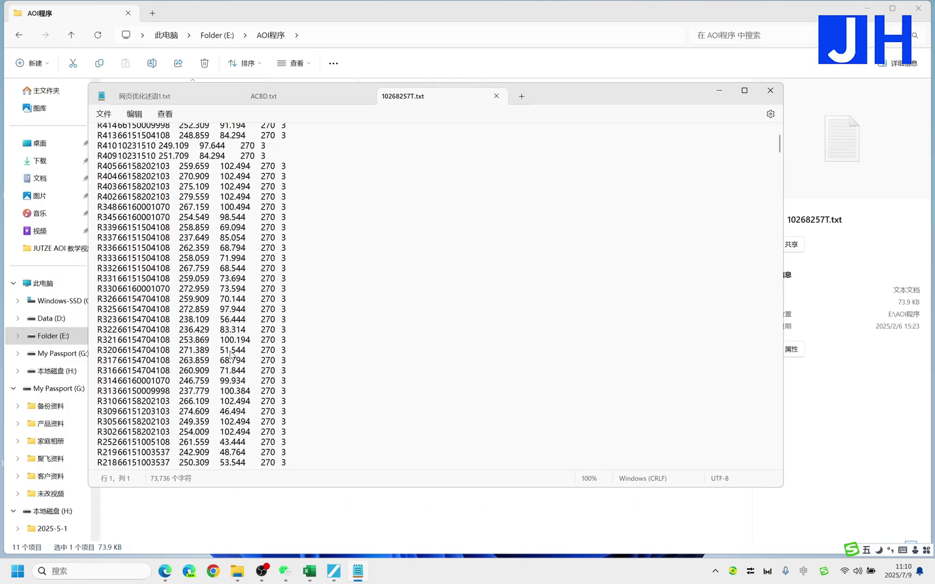
scroll(231, 353, "down", 20)
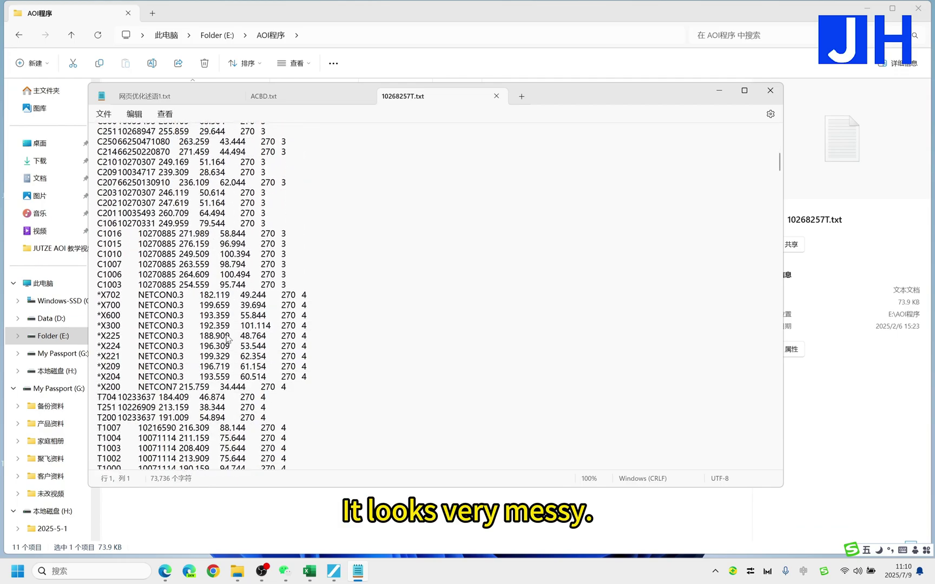
scroll(228, 339, "down", 20)
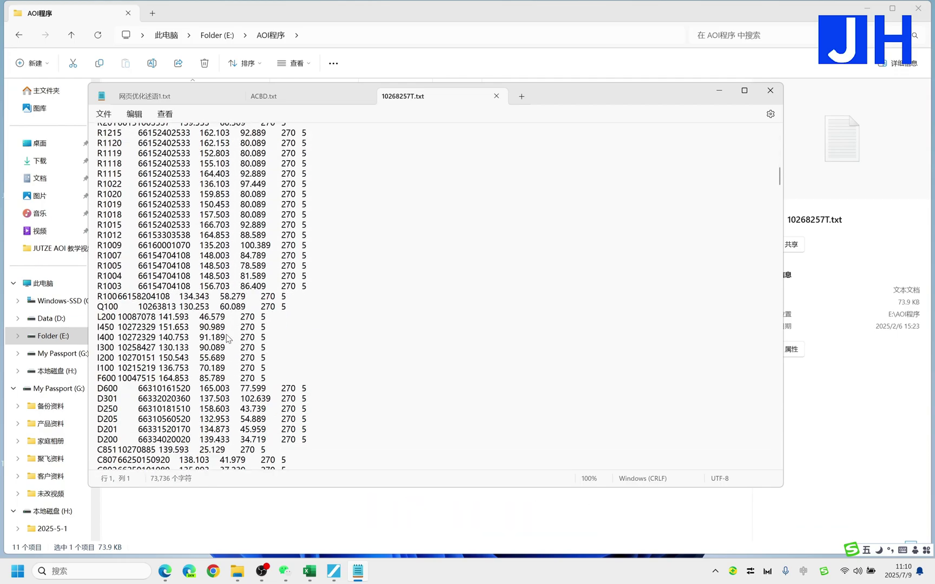
scroll(227, 339, "down", 20)
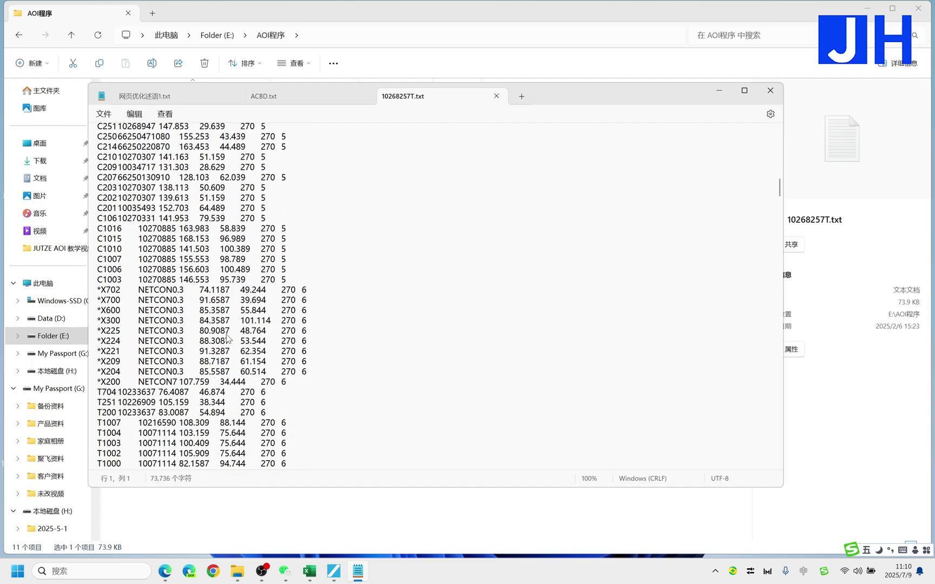
scroll(228, 339, "down", 4)
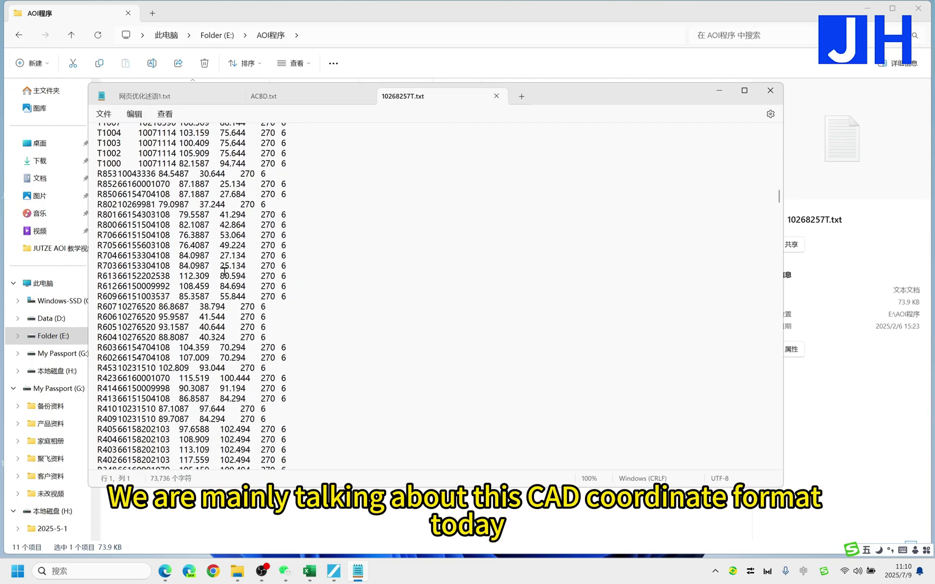
scroll(224, 274, "down", 20)
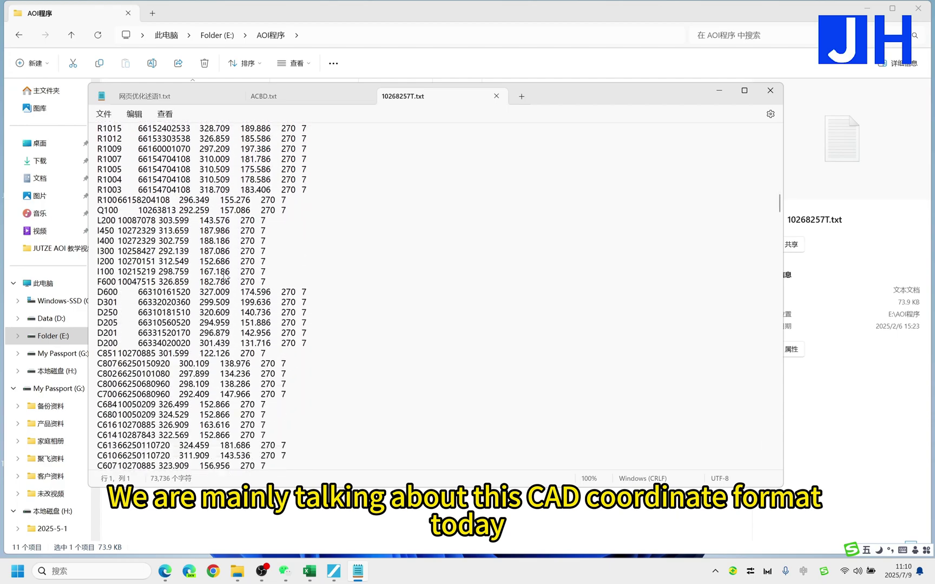
scroll(225, 275, "down", 14)
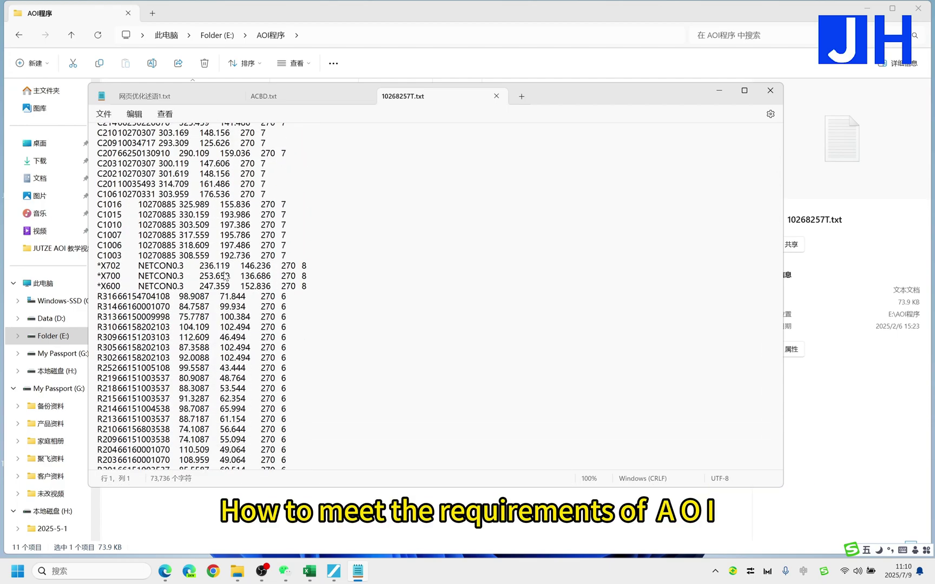
scroll(226, 276, "down", 5)
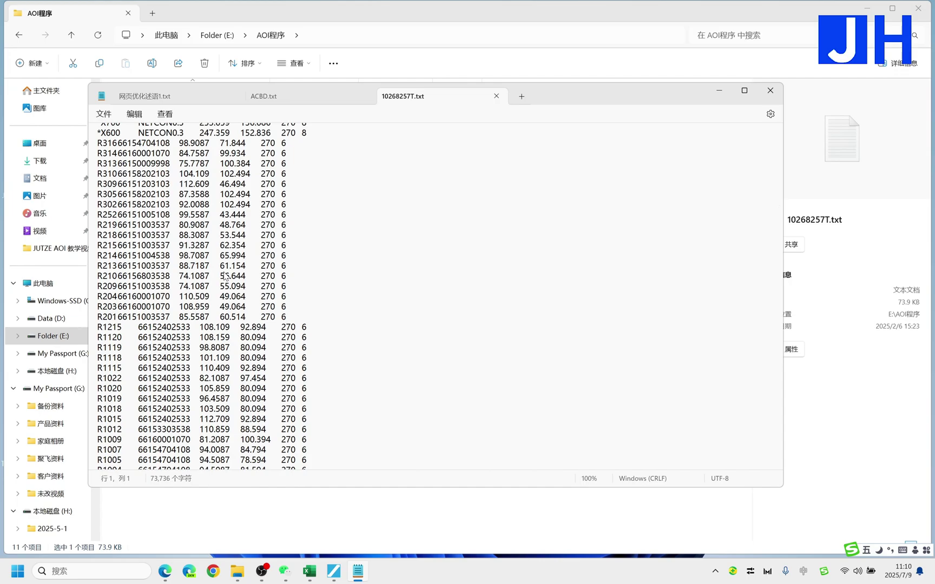
scroll(225, 276, "down", 20)
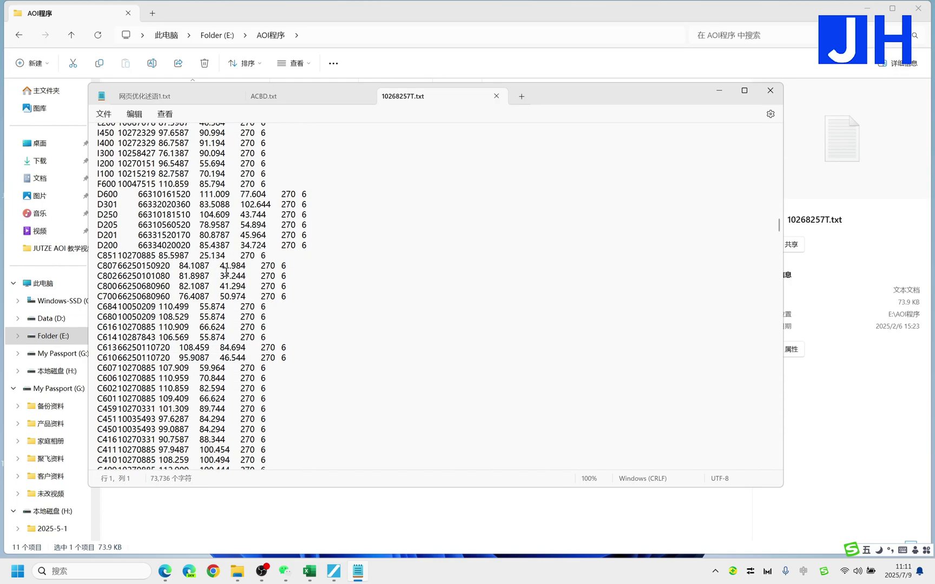
left_click(496, 96)
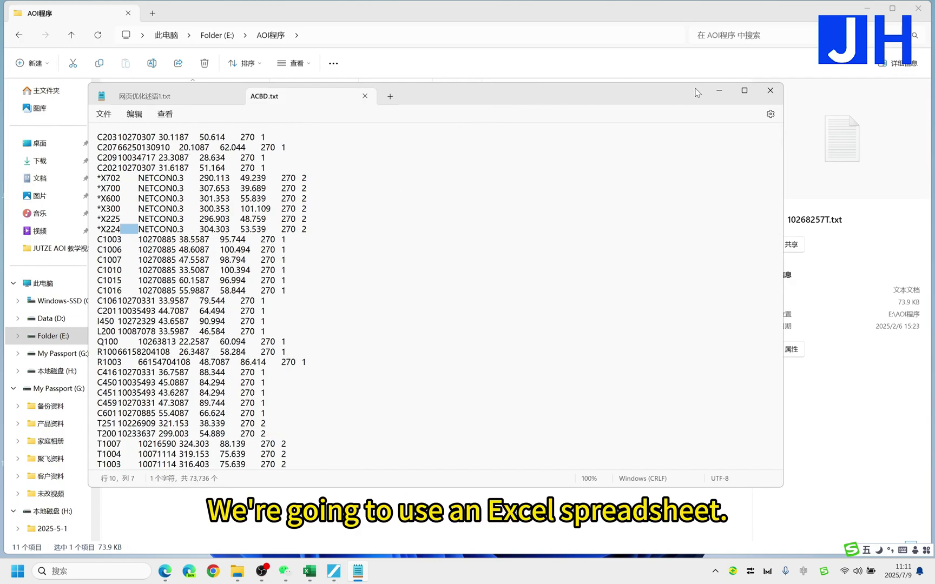
left_click(727, 95)
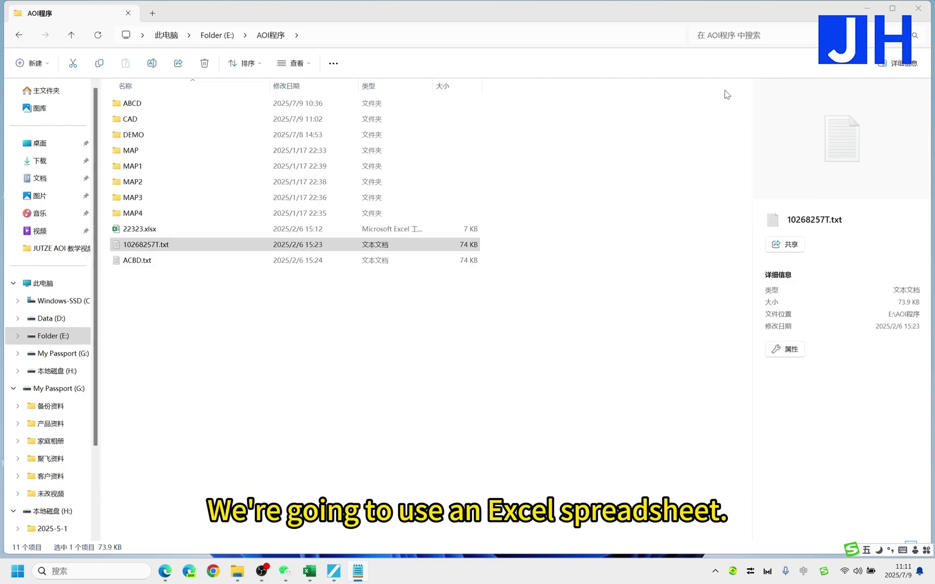
- Open the workbook 22323.xlsx from the AOI程序 folder, dismiss the template pane and maximize the window
left_click(140, 232)
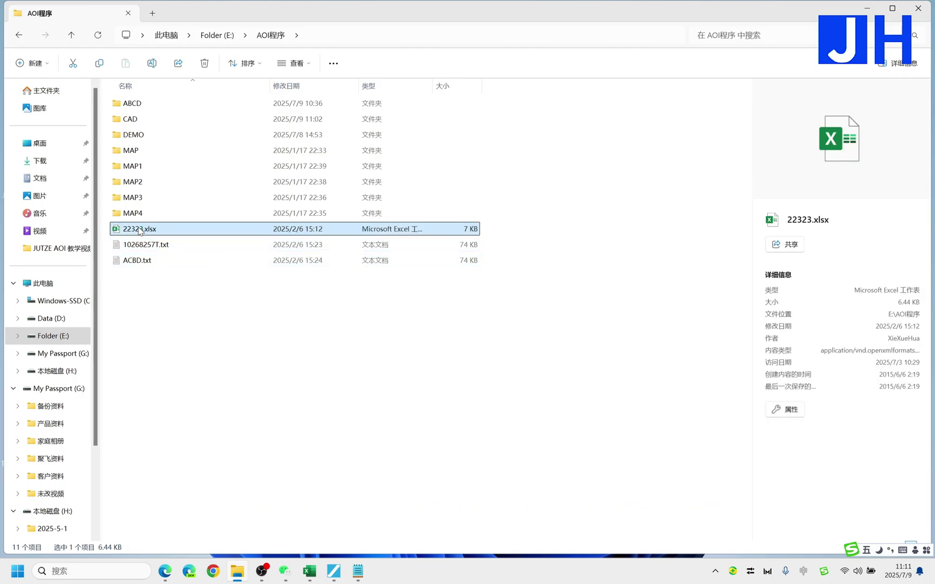
double_click(139, 228)
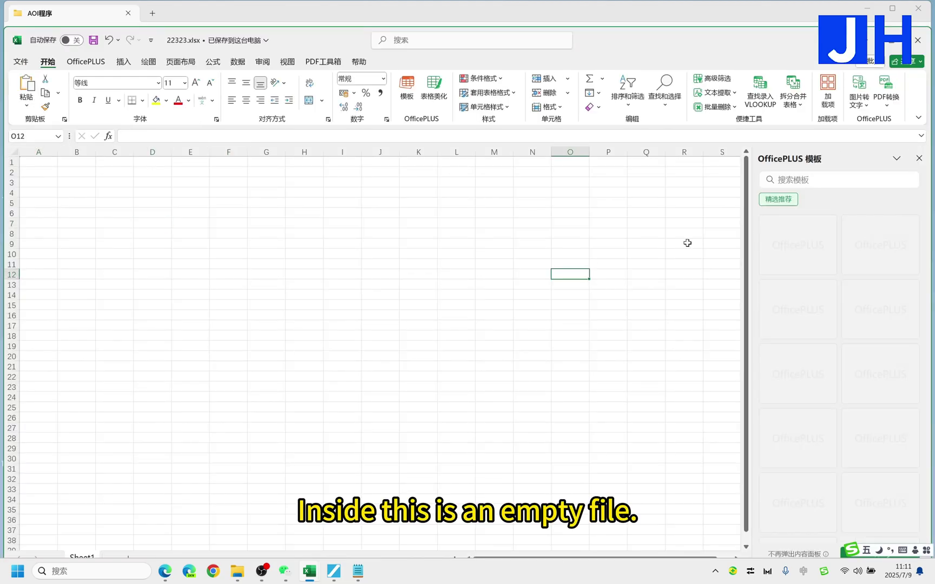
left_click(919, 158)
left_click(180, 316)
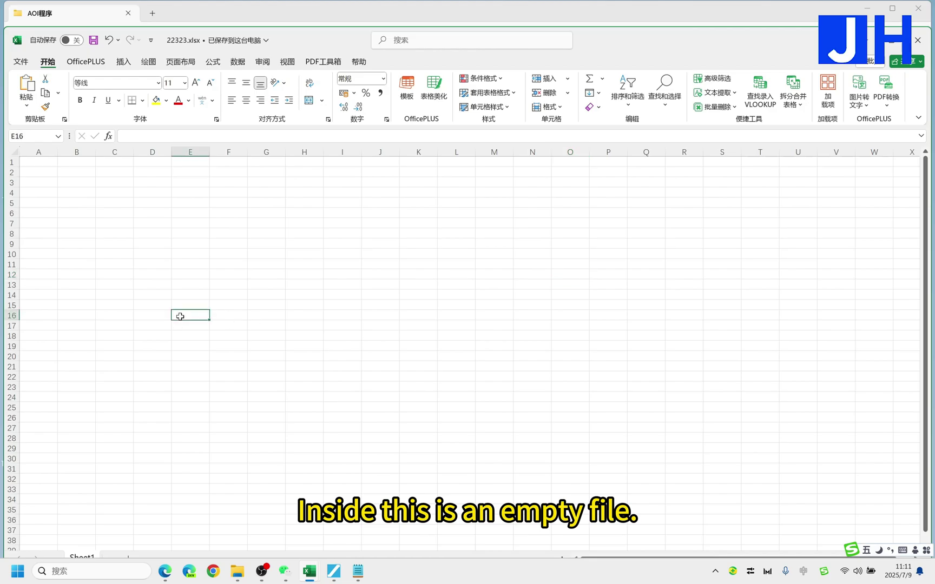
key("super+Up")
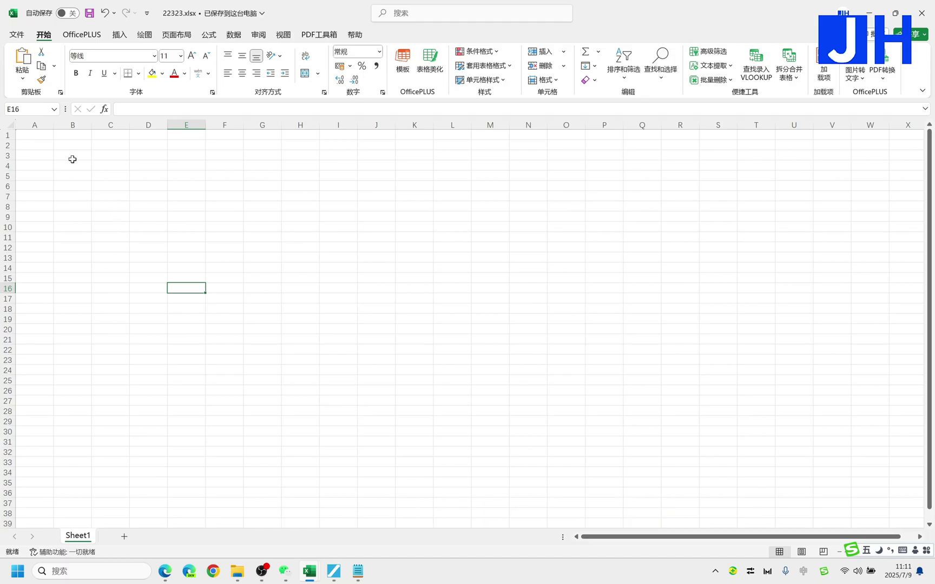
- Browse to the AOI程序 folder from the workbook and open the coordinate file 10268257T.txt as a spreadsheet
left_click(17, 35)
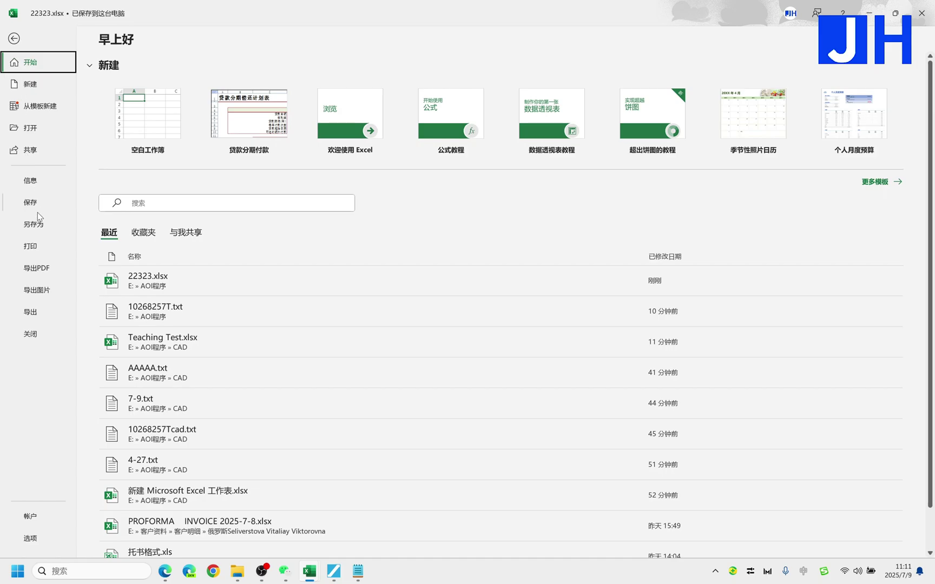
left_click(16, 39)
left_click(18, 34)
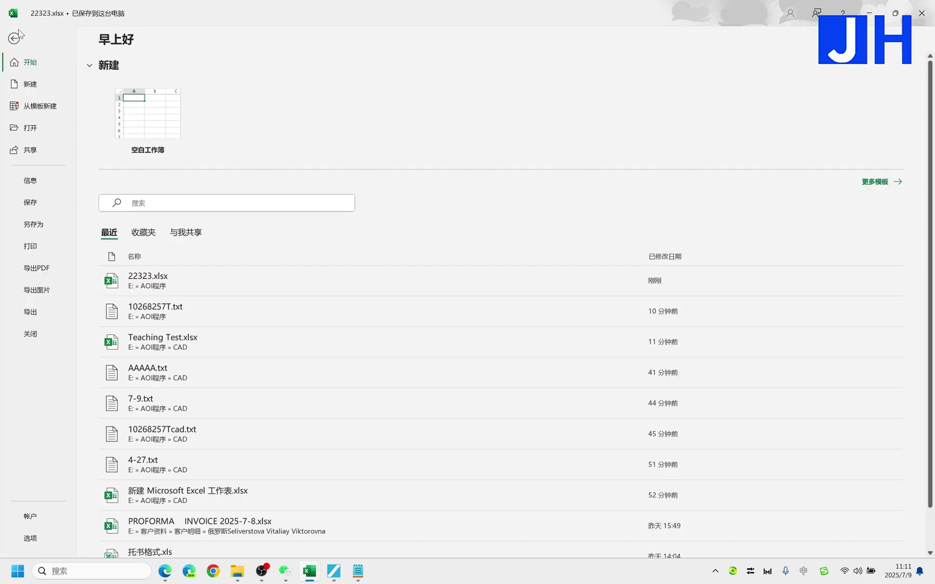
left_click(35, 130)
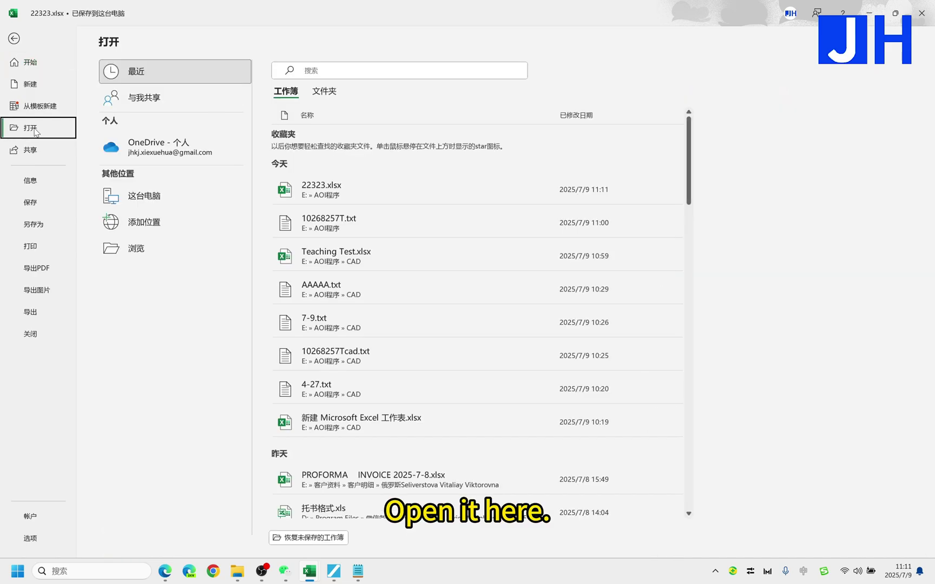
left_click(135, 252)
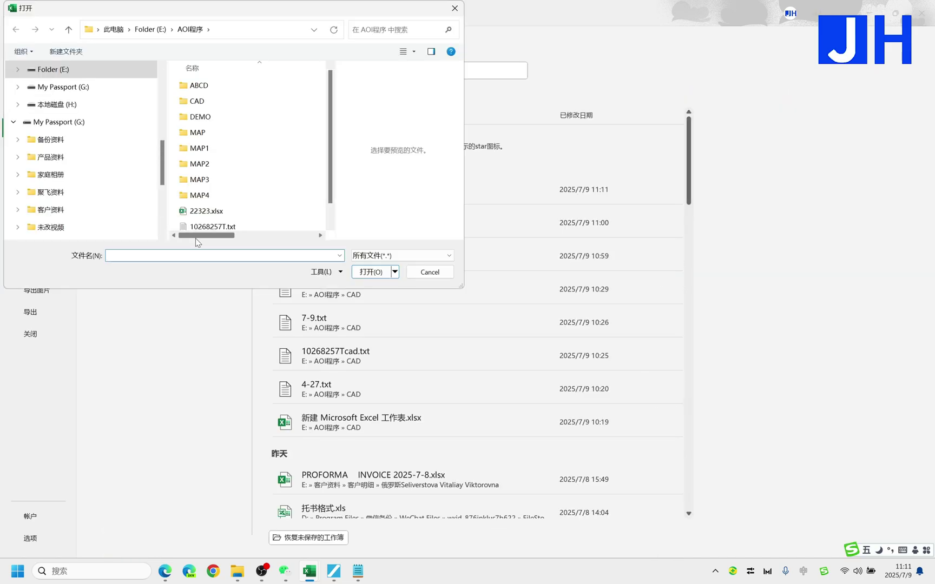
scroll(334, 145, "down", 1)
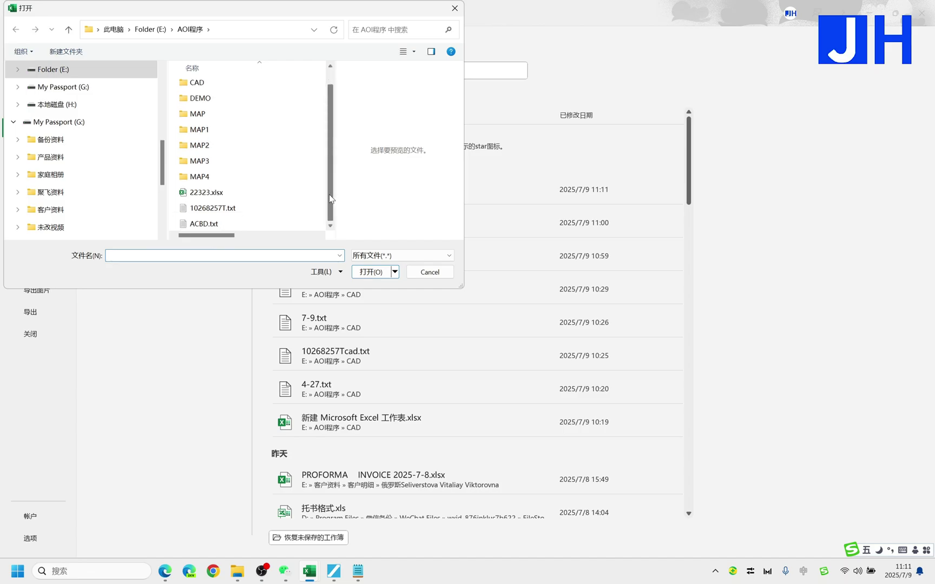
left_click(213, 208)
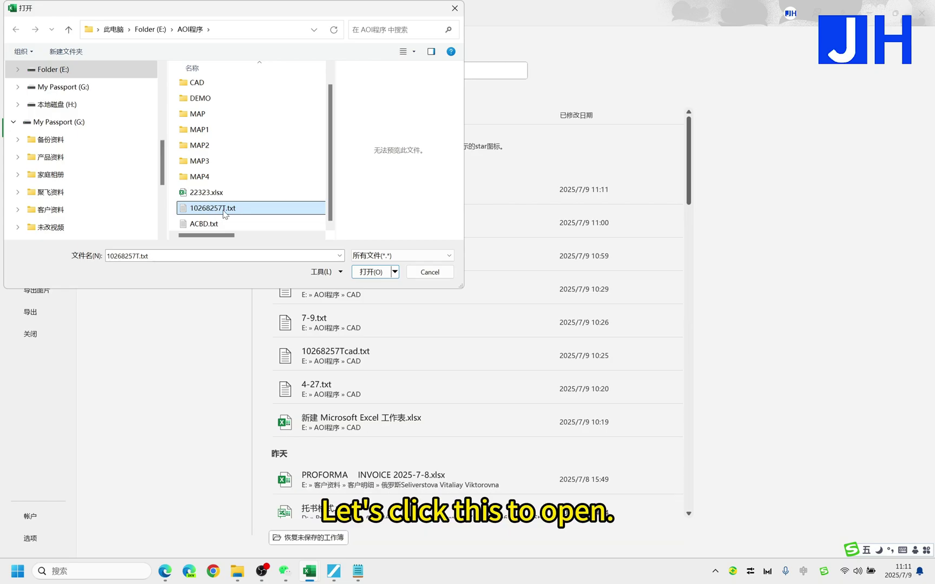
left_click(371, 273)
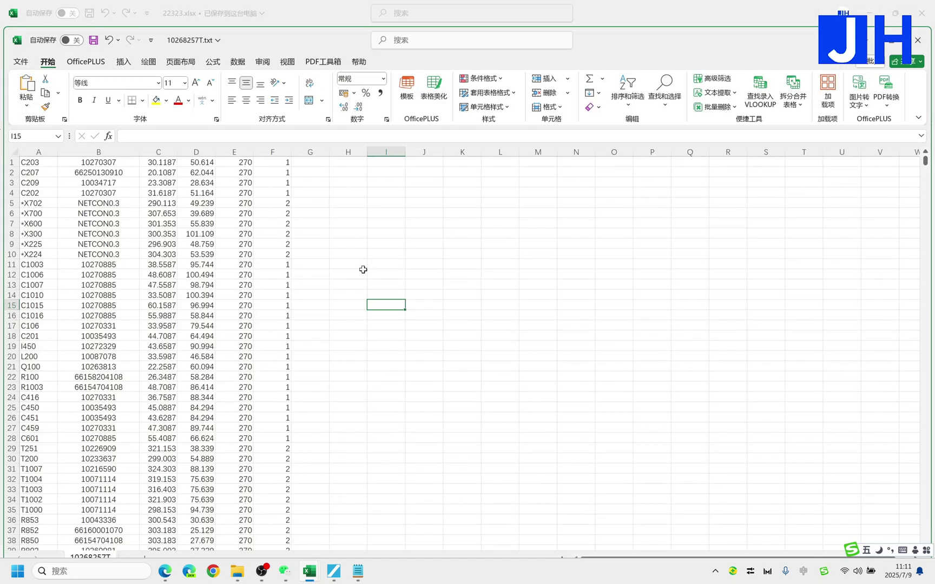
- Review the coordinate rows of 10268257T.txt in the spreadsheet and close both it and the workbook 22323.xlsx
left_click(348, 264)
scroll(310, 273, "down", 13)
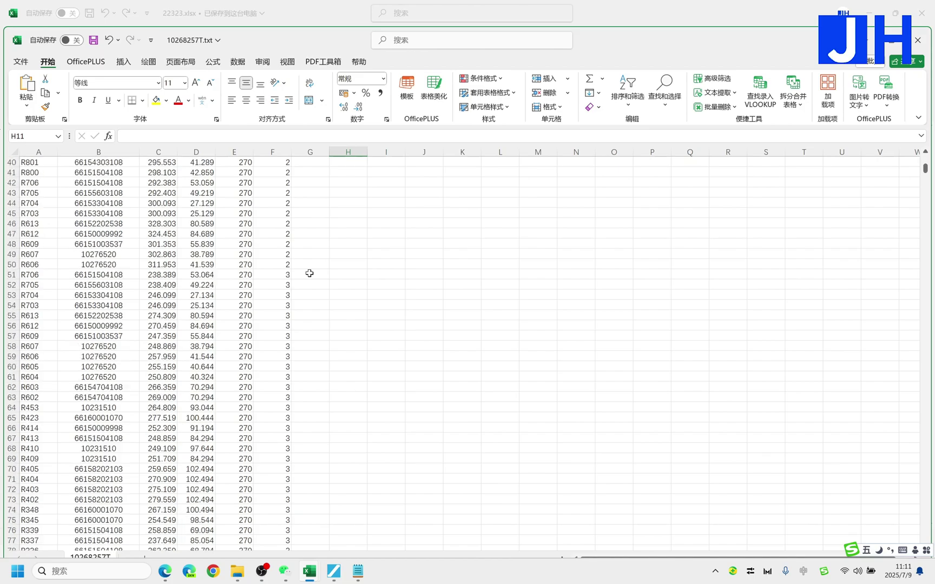
scroll(310, 274, "down", 20)
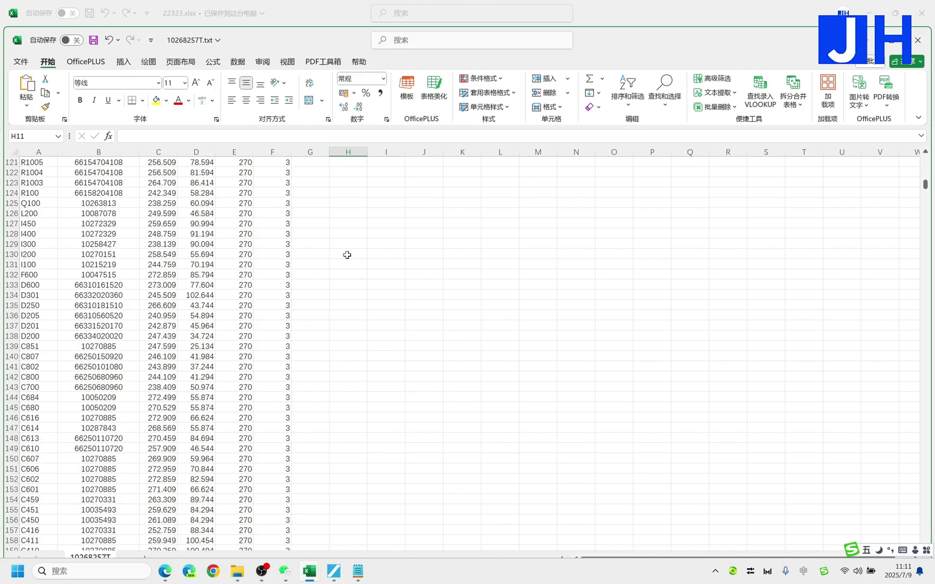
scroll(346, 255, "down", 1)
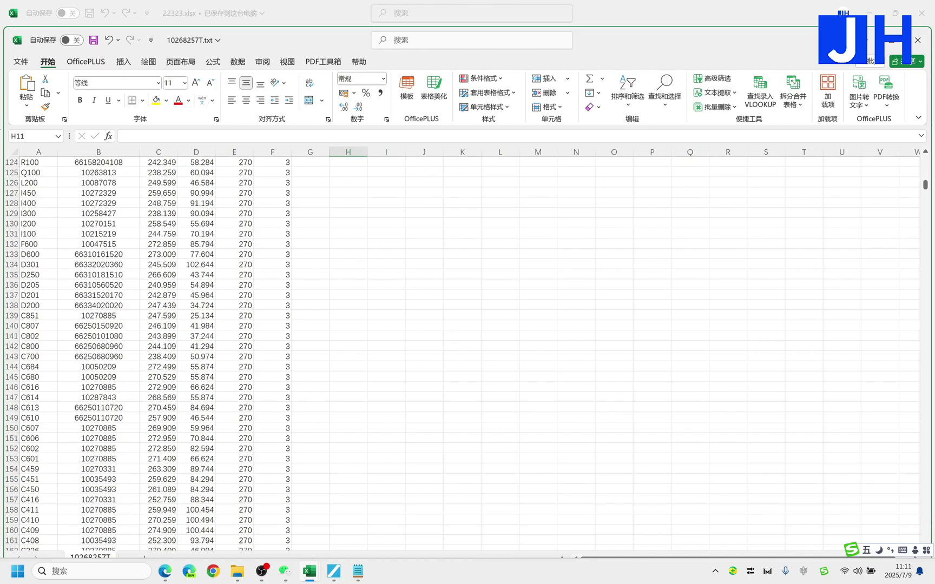
left_click(918, 43)
left_click(511, 387)
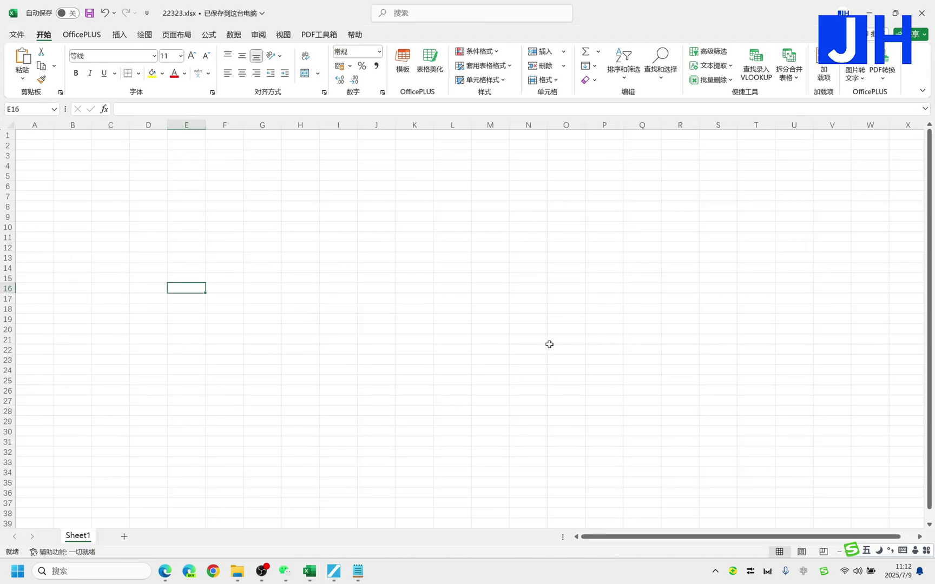
left_click(919, 15)
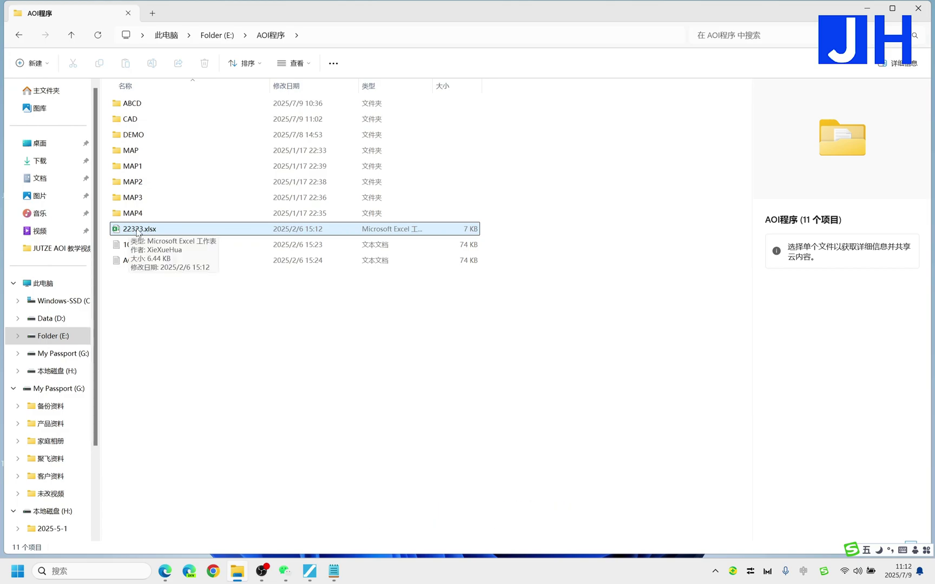
- Reopen the workbook 22323.xlsx from the AOI程序 folder and dismiss the template pane
left_click(138, 233)
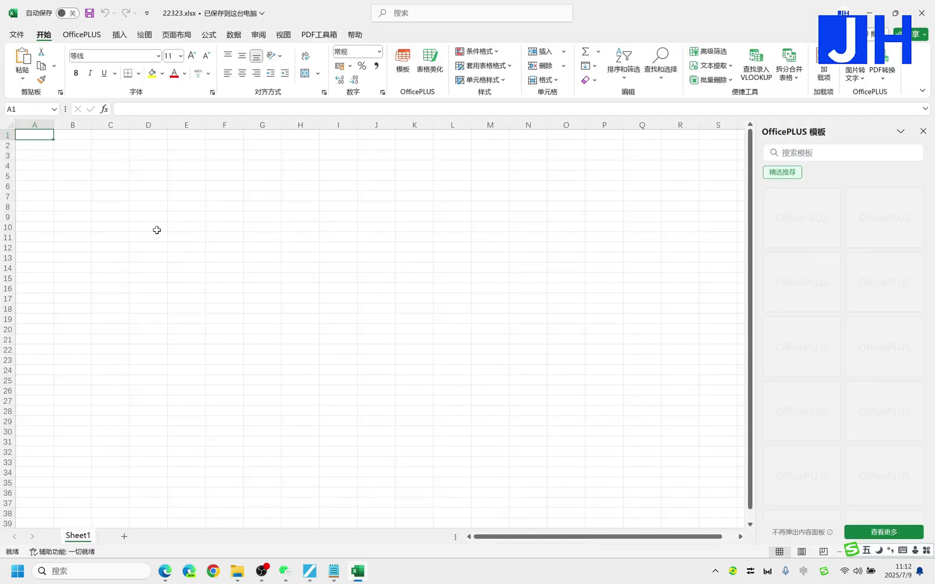
left_click(133, 257)
left_click(113, 228)
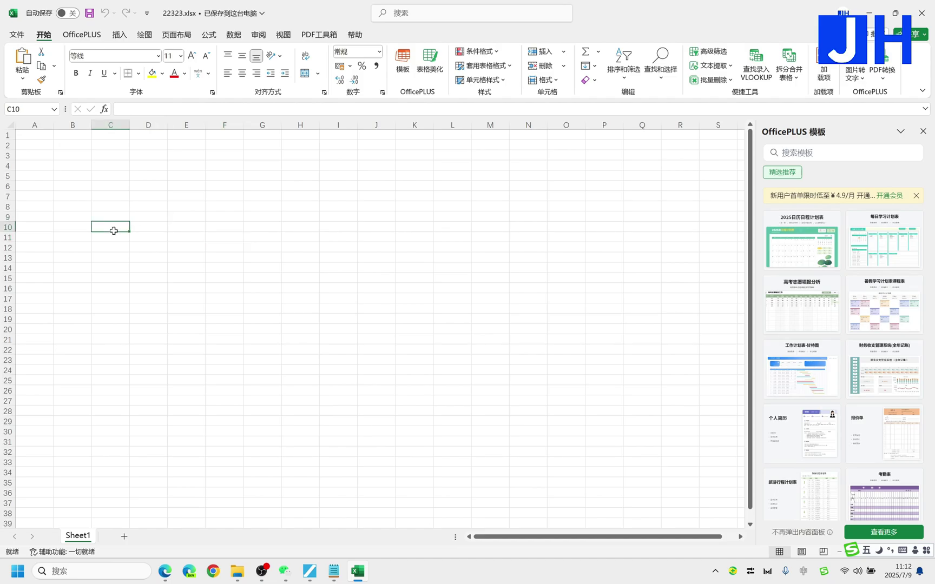
left_click(923, 131)
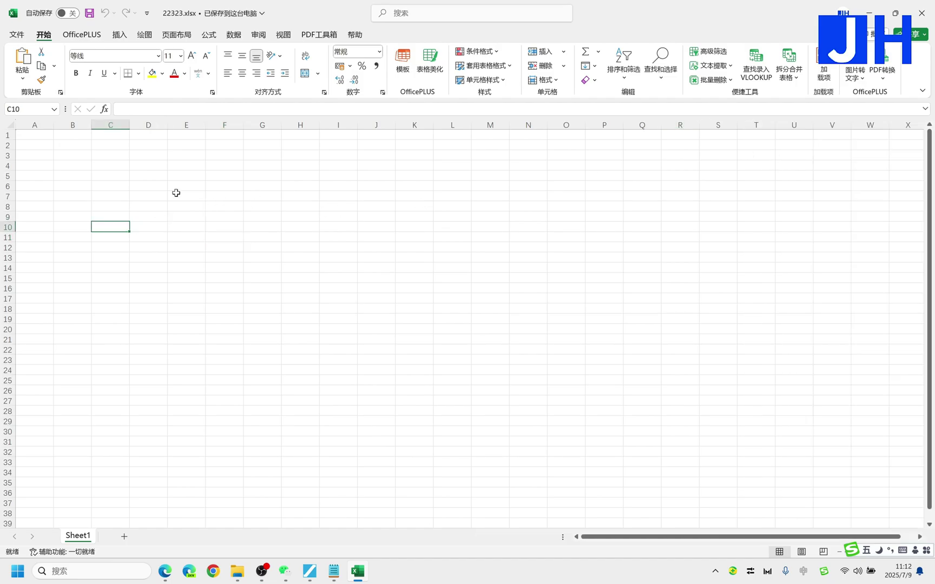
- Browse to the AOI程序 folder, filter for text files (*.prn;*.txt;*.csv) and open 10268257T.txt
left_click(16, 34)
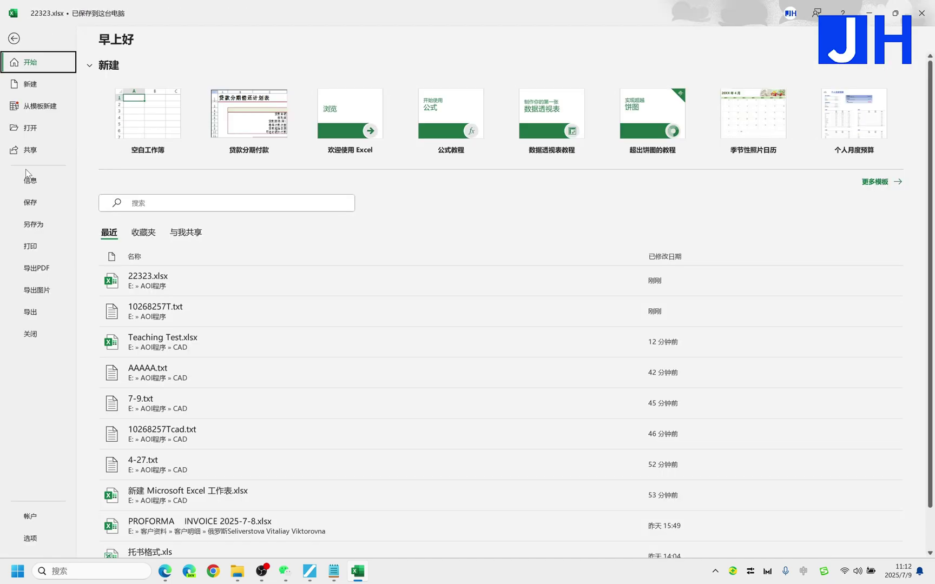
left_click(30, 129)
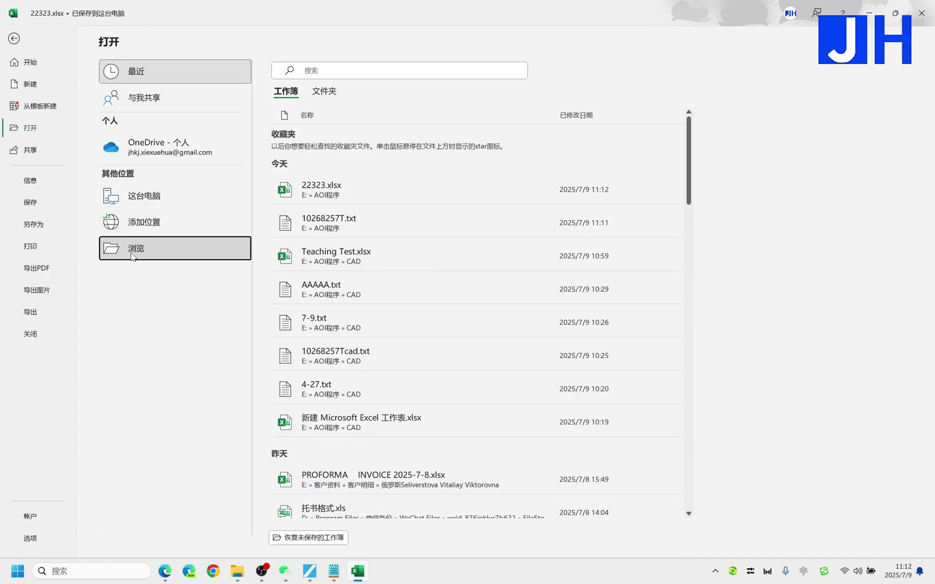
left_click(132, 254)
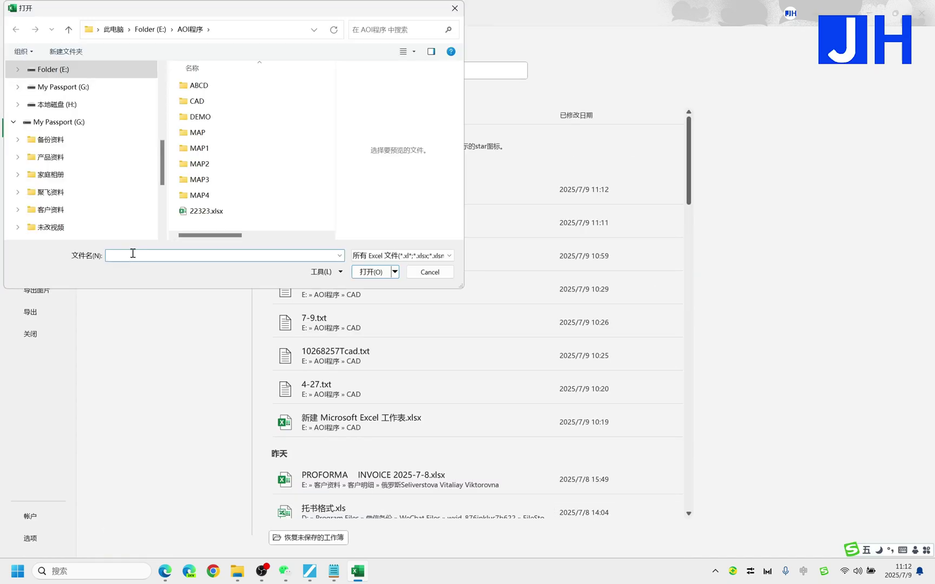
left_click_drag(233, 235, 201, 236)
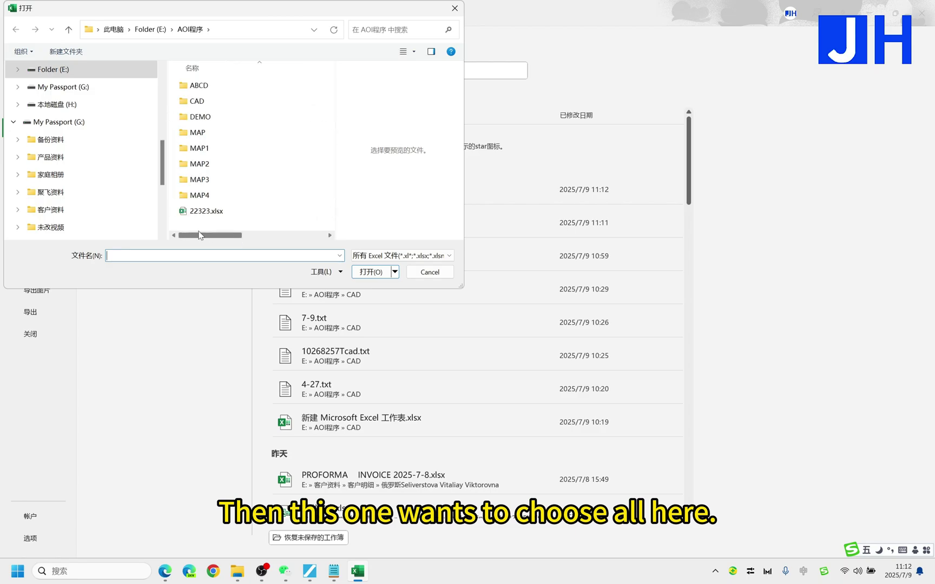
scroll(211, 155, "right", 1)
scroll(203, 180, "left", 1)
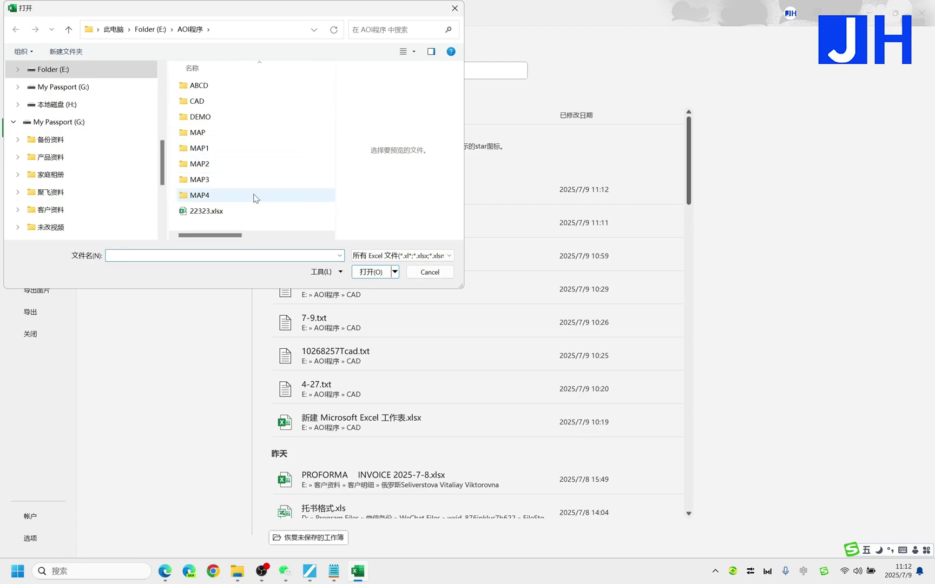
left_click(391, 256)
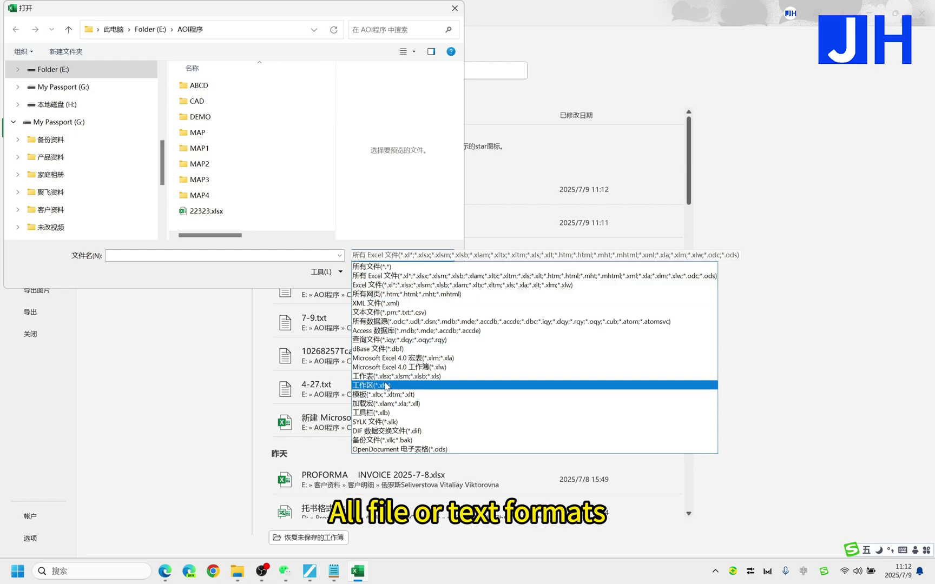
left_click(363, 313)
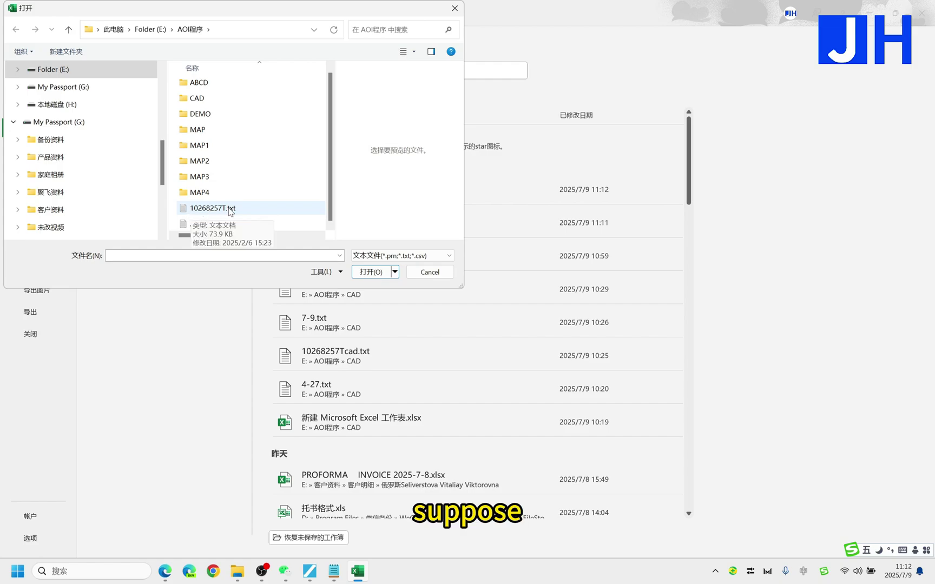
left_click(199, 209)
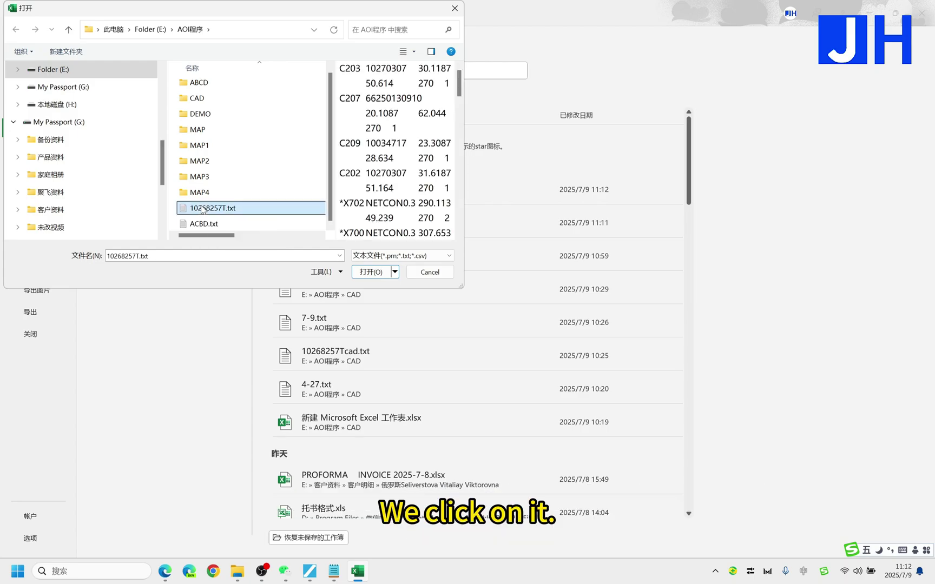
left_click(372, 277)
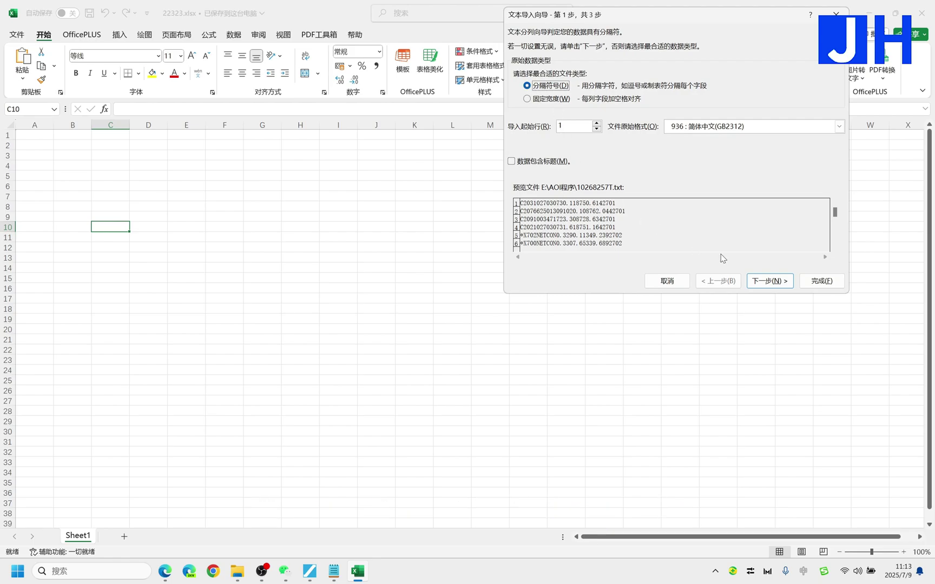
- Import the text as delimited data split at tabs, semicolons, commas and spaces, with all columns in General format
left_click(763, 282)
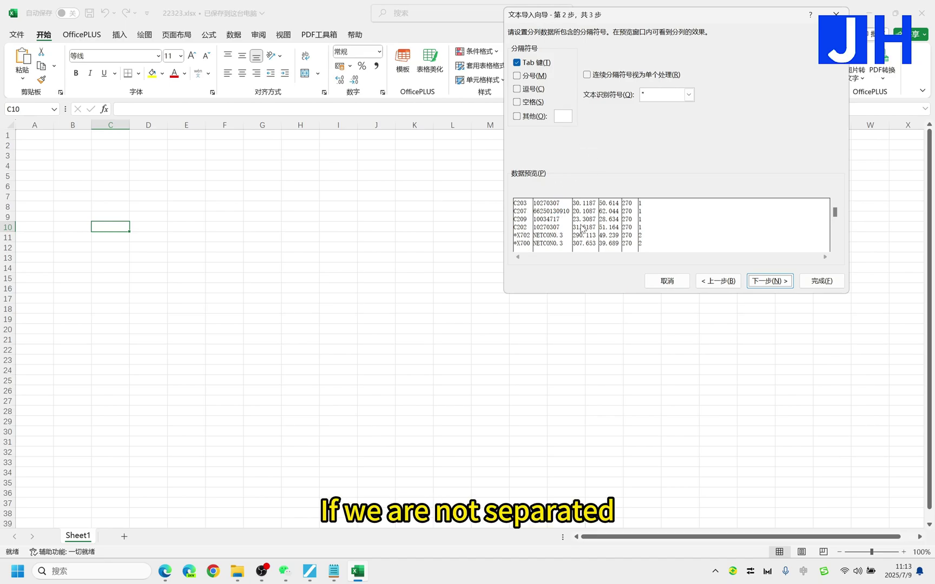
left_click(529, 80)
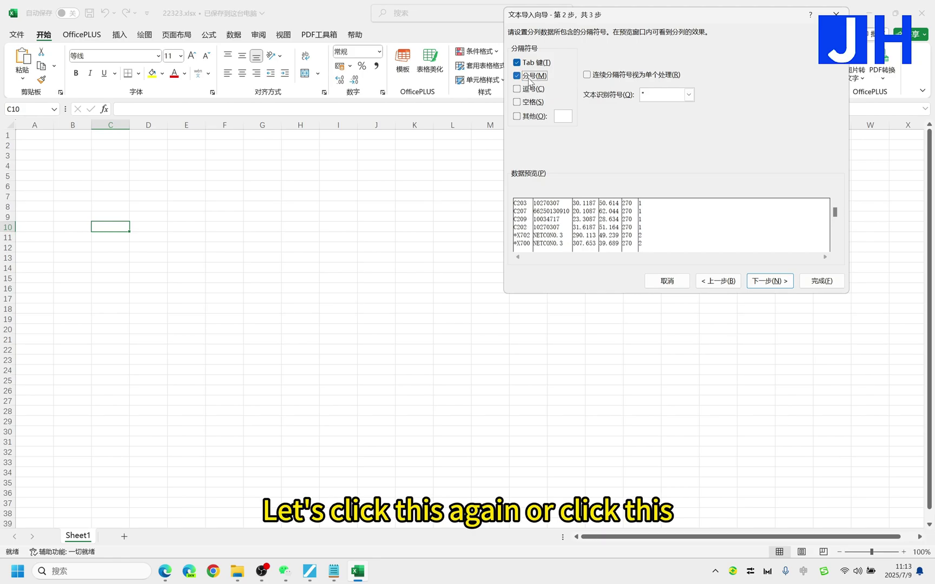
left_click(532, 89)
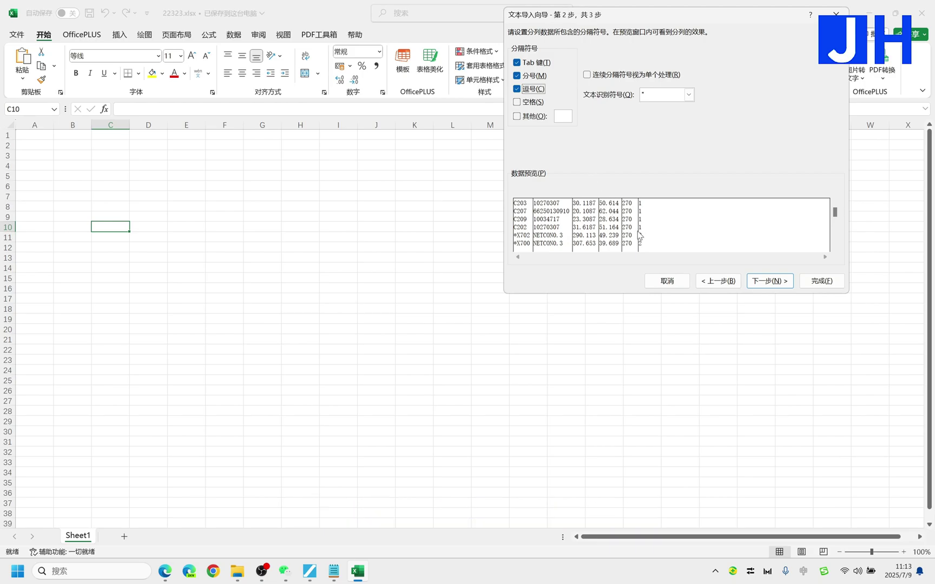
left_click(535, 102)
left_click(780, 284)
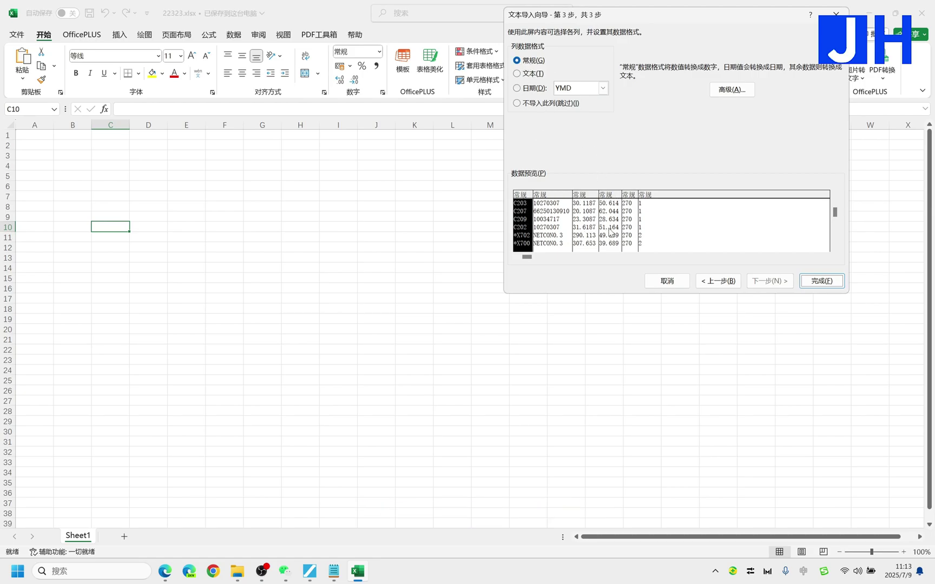
left_click(821, 281)
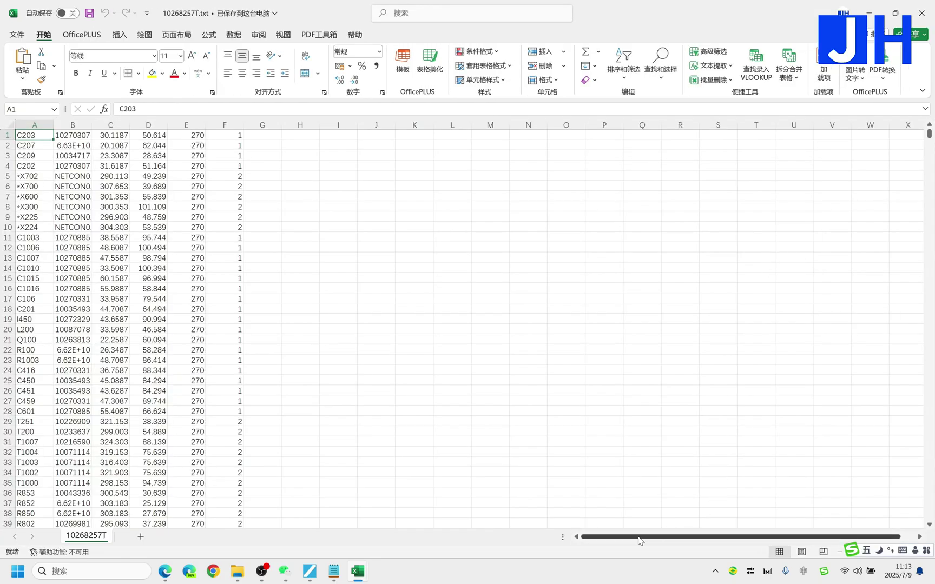
- Widen columns A to F equally so the full component numbers fit, and centre their contents horizontally
left_click(62, 125)
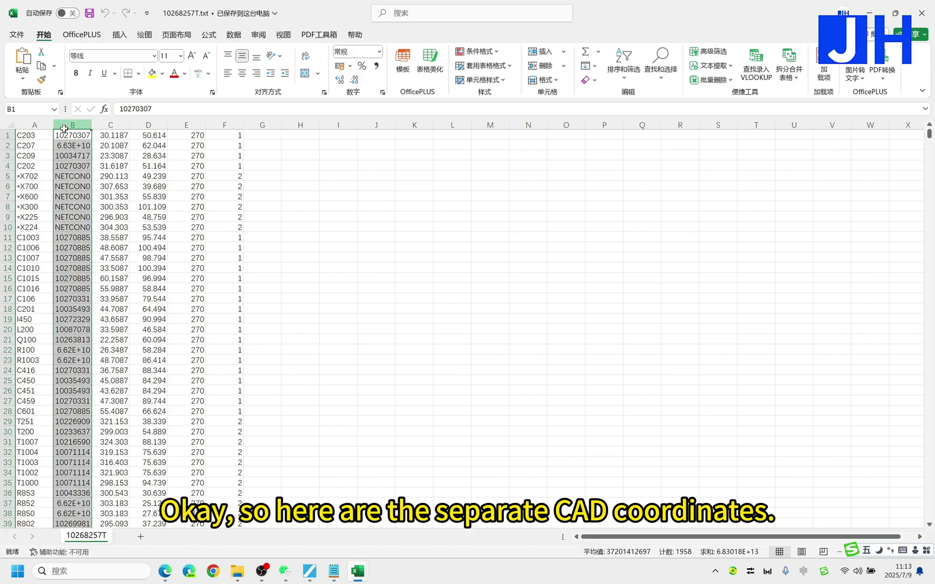
left_click_drag(92, 125, 112, 125)
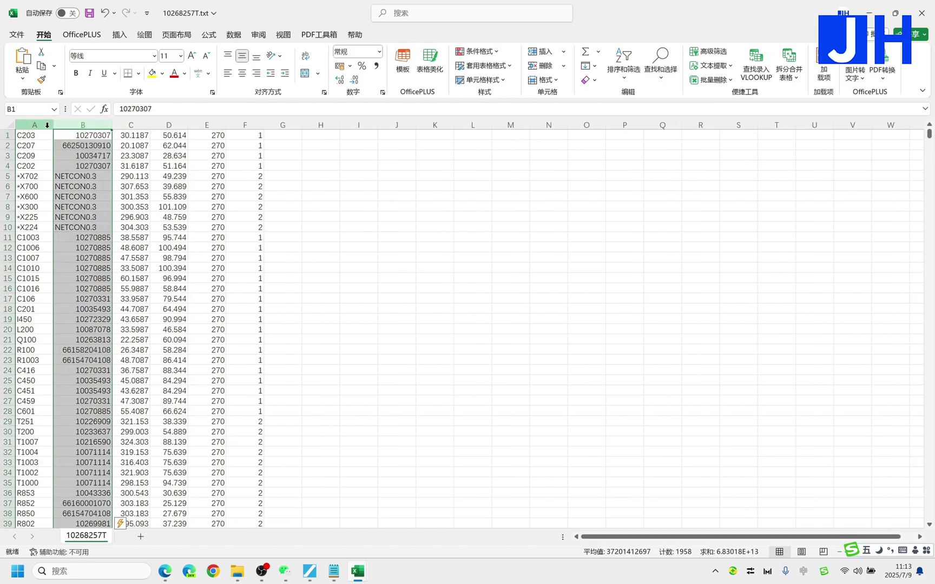
left_click_drag(46, 125, 245, 134)
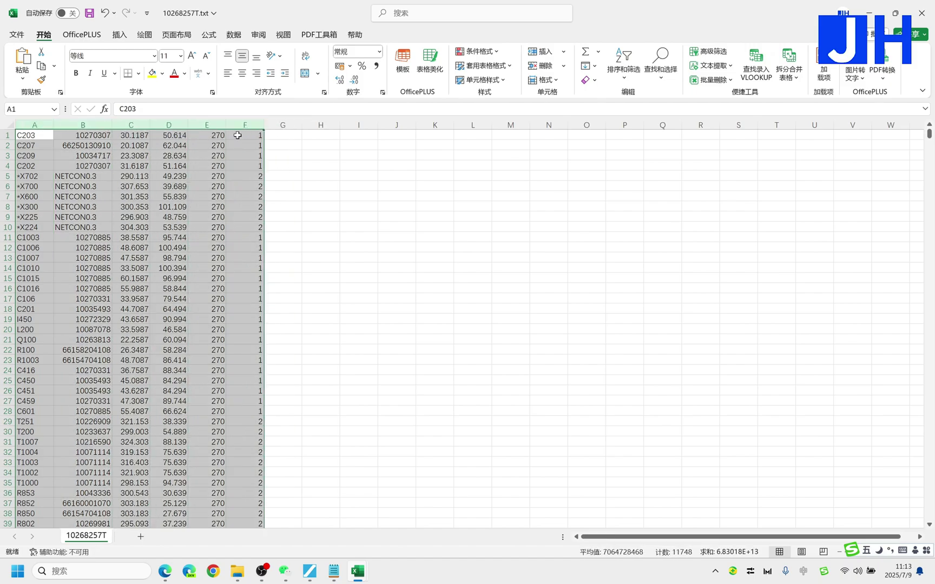
left_click_drag(53, 123, 114, 131)
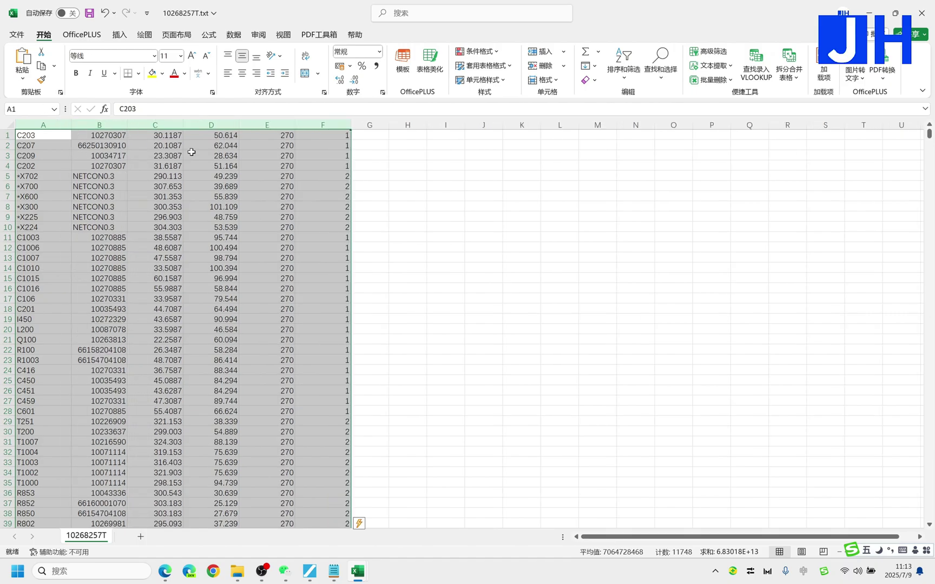
left_click(240, 74)
left_click(499, 229)
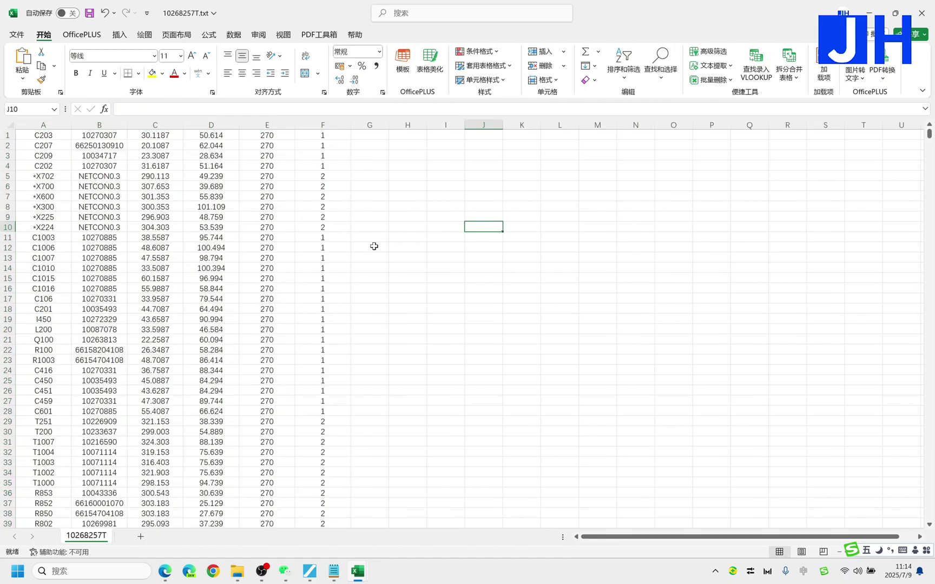
- Look through the imported coordinate rows and return to the first row of the sheet
scroll(115, 395, "down", 20)
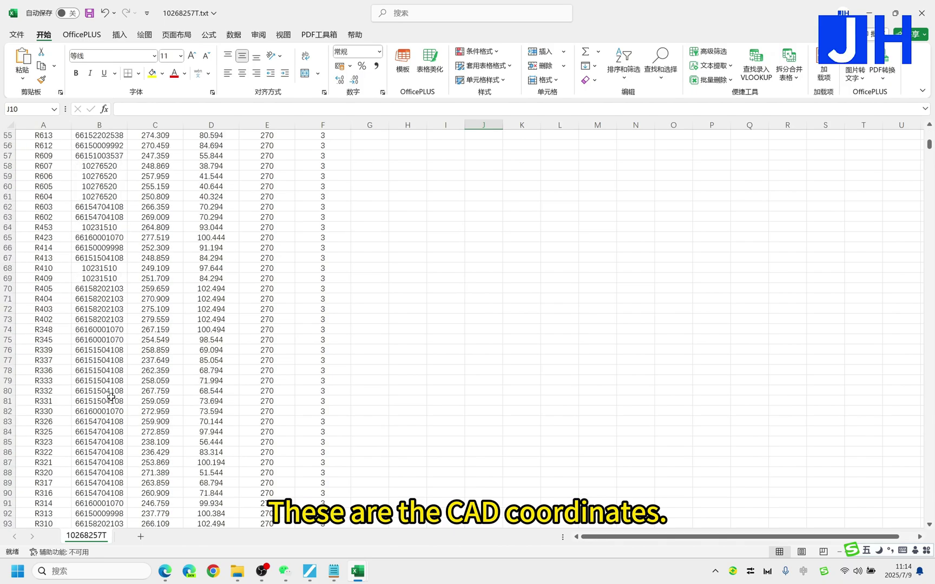
scroll(114, 396, "down", 20)
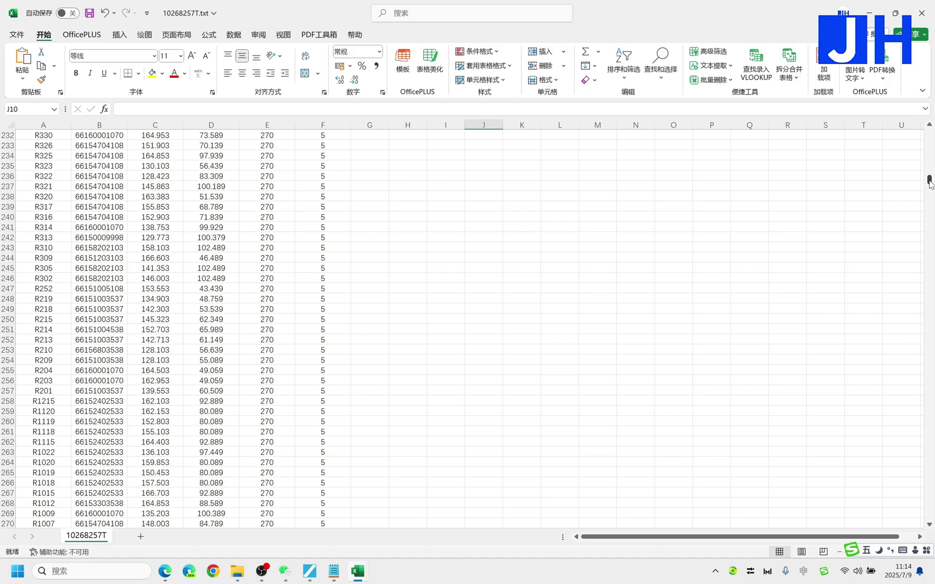
left_click_drag(929, 180, 929, 129)
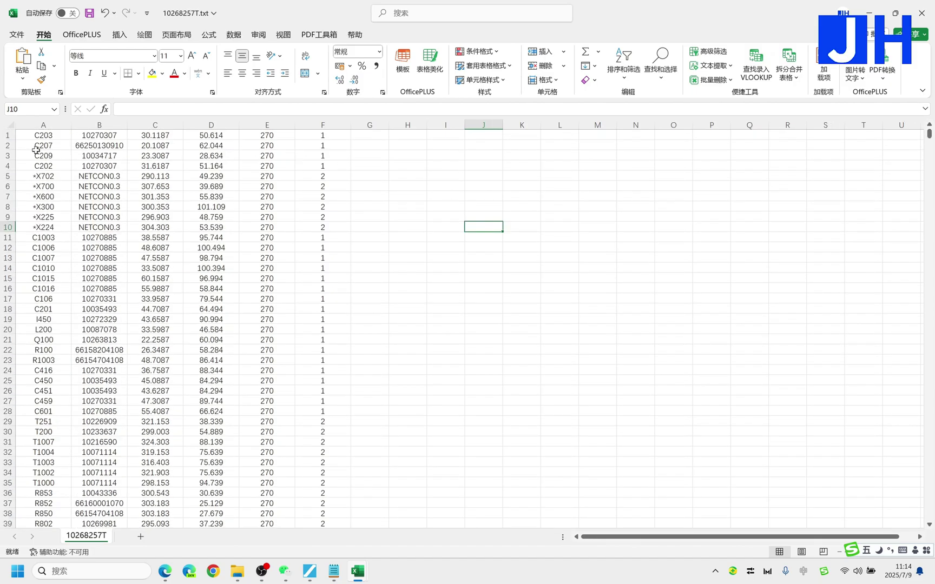
left_click(8, 135)
right_click(7, 135)
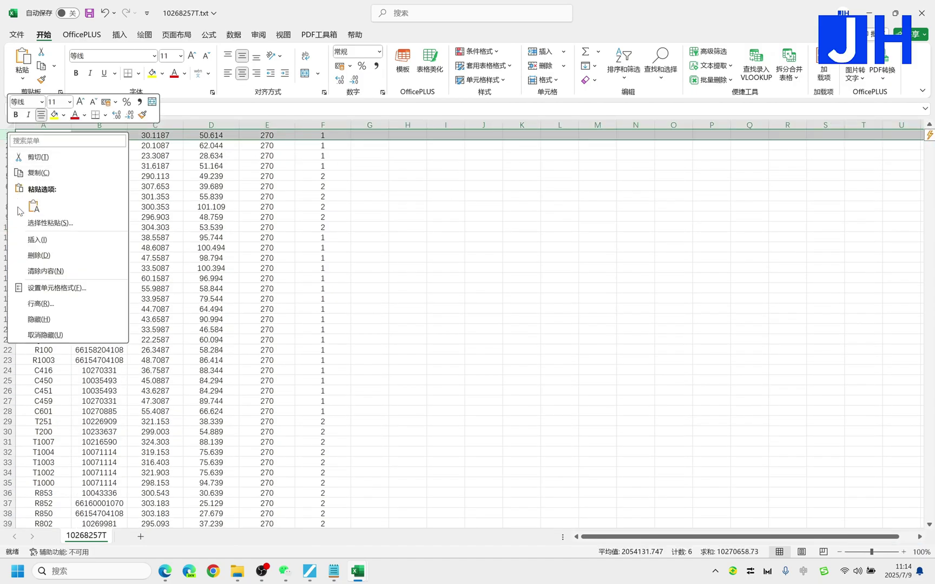
key("Escape")
left_click(107, 153)
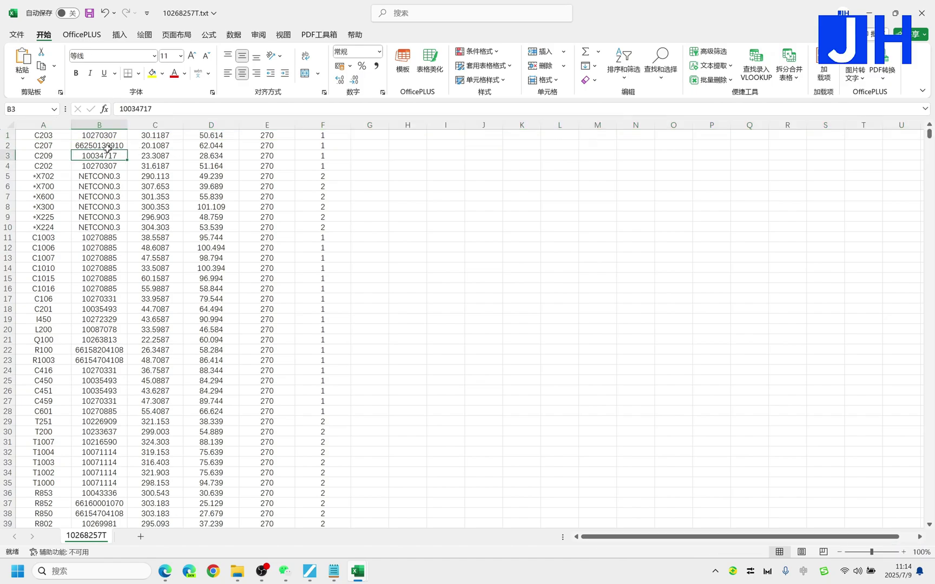
- Examine the component location codes in column A down the sheet and return to the first row
left_click(48, 120)
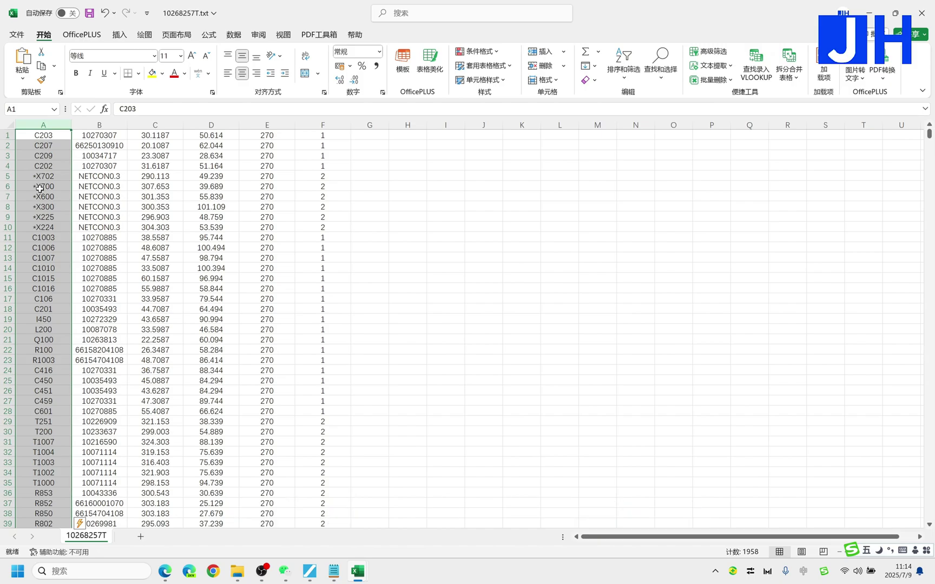
scroll(47, 160, "down", 20)
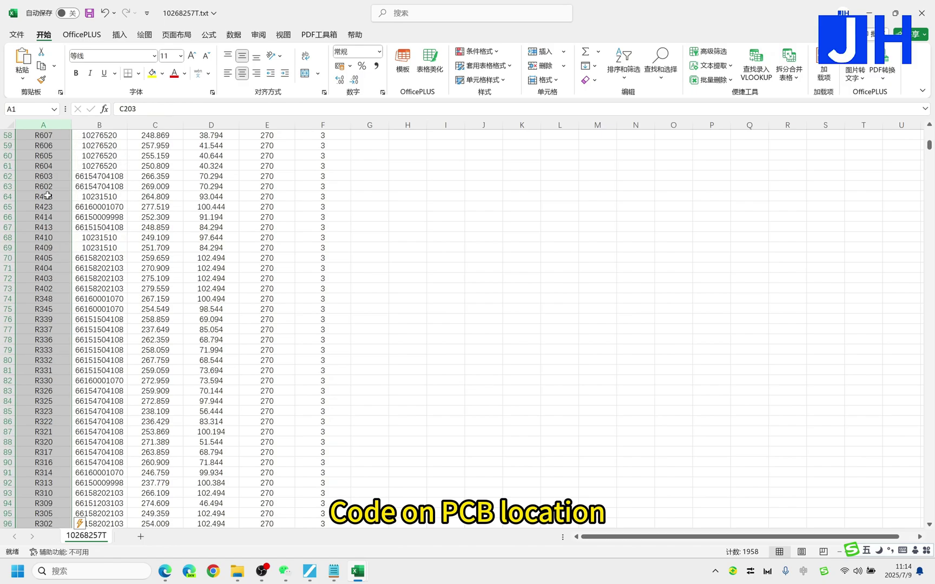
scroll(47, 196, "down", 20)
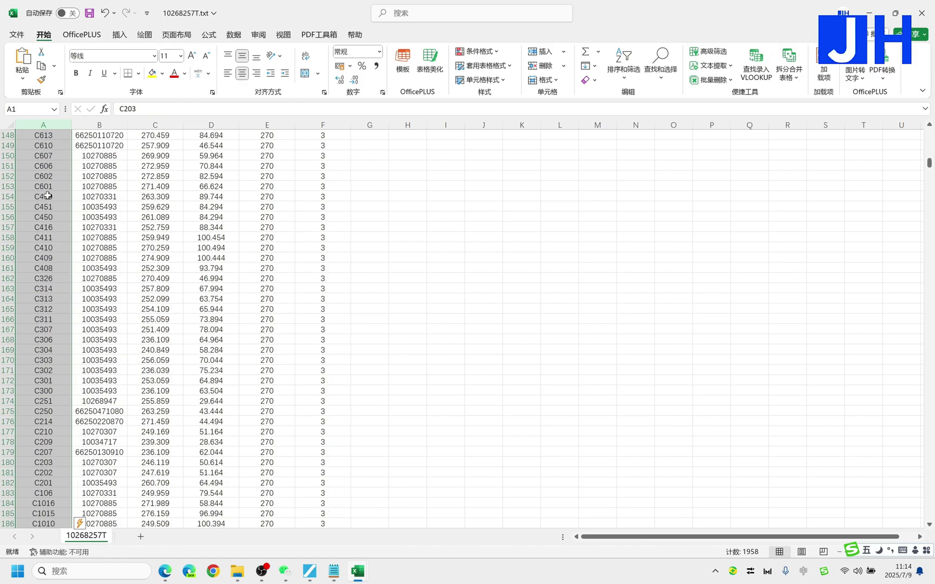
scroll(47, 196, "down", 1)
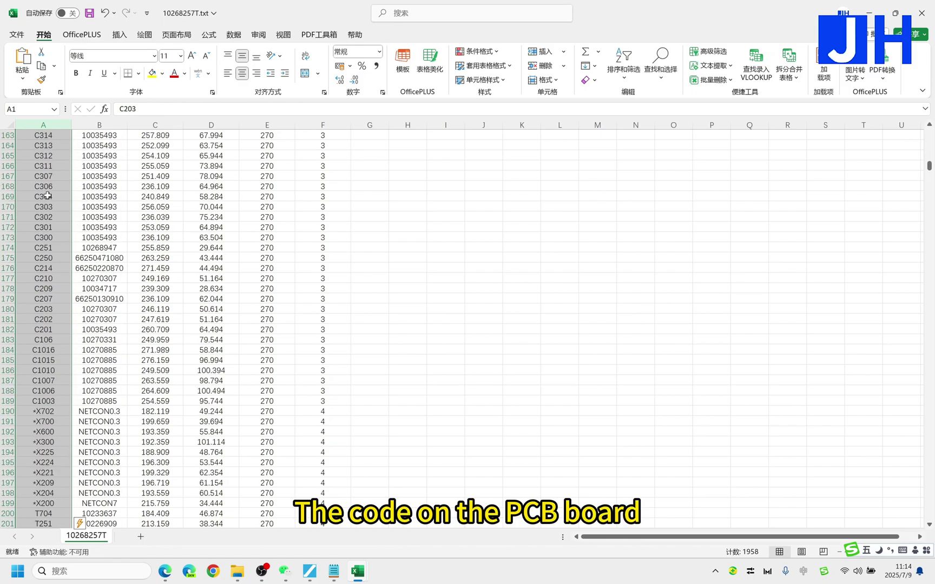
scroll(47, 196, "down", 17)
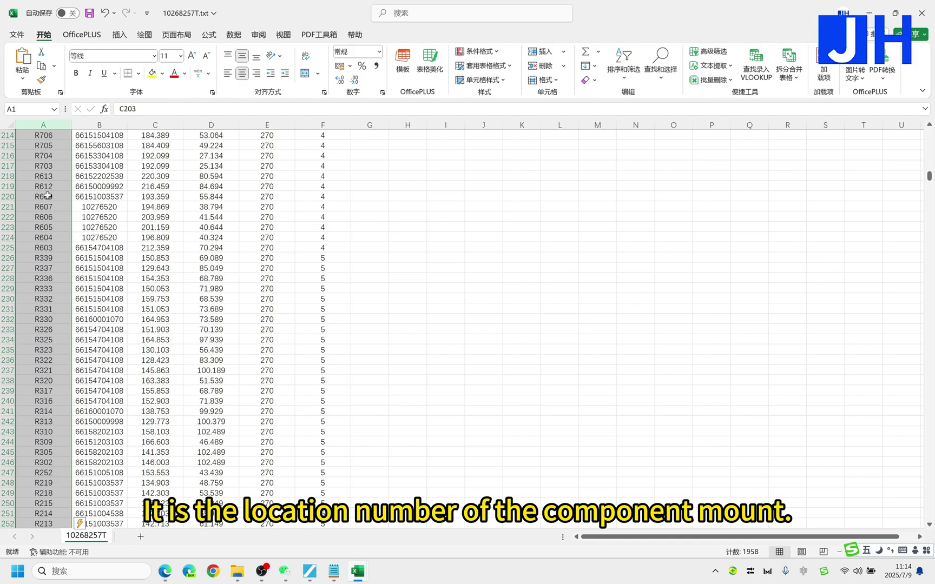
scroll(47, 196, "down", 20)
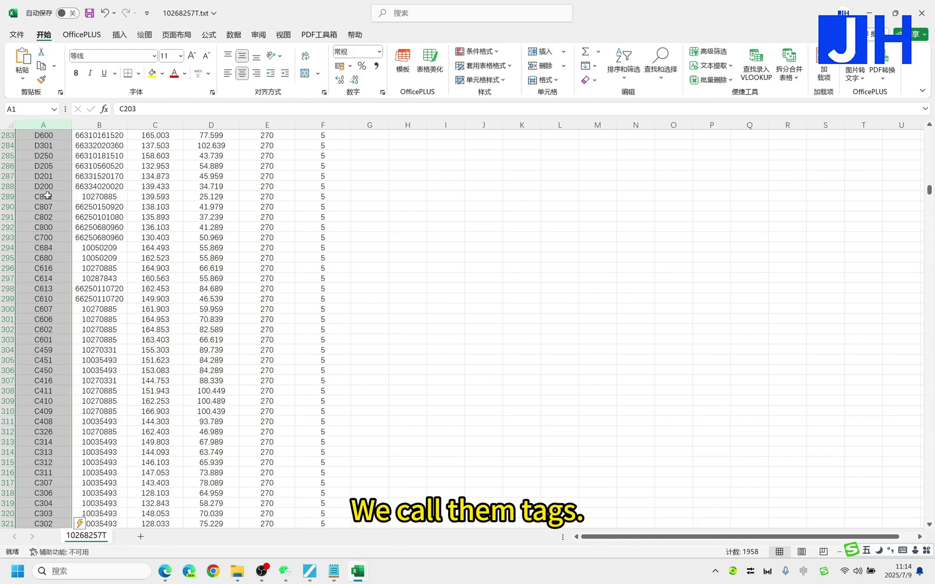
scroll(47, 196, "down", 16)
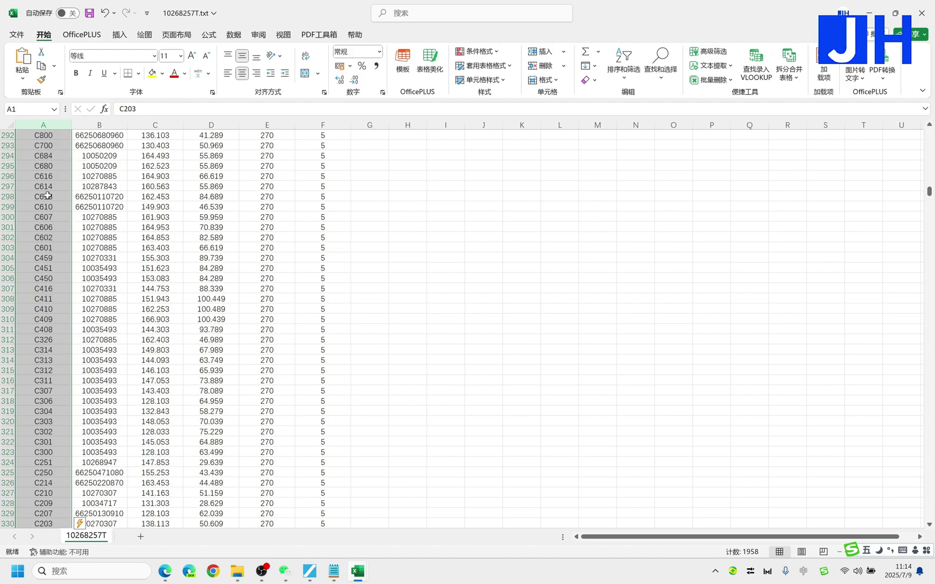
scroll(48, 196, "down", 6)
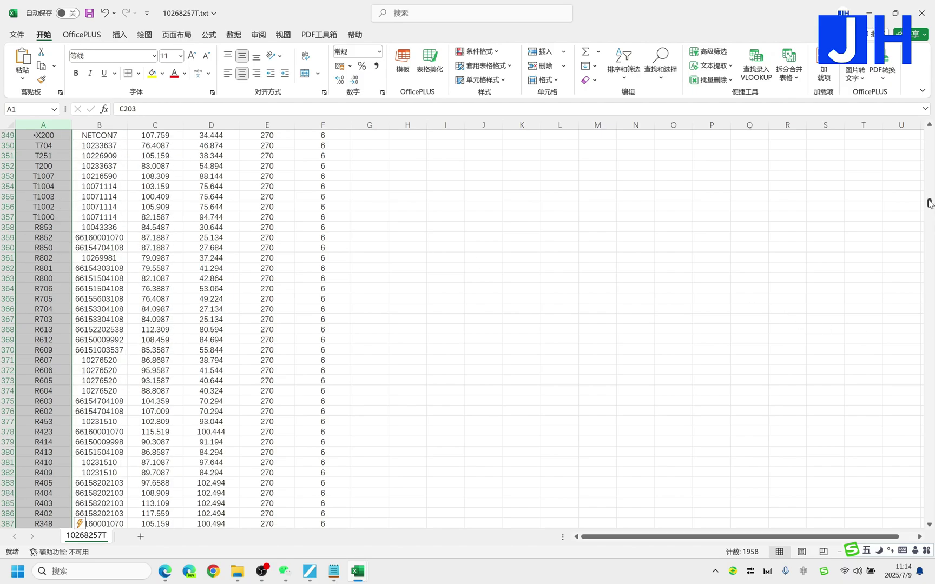
left_click_drag(930, 204, 930, 133)
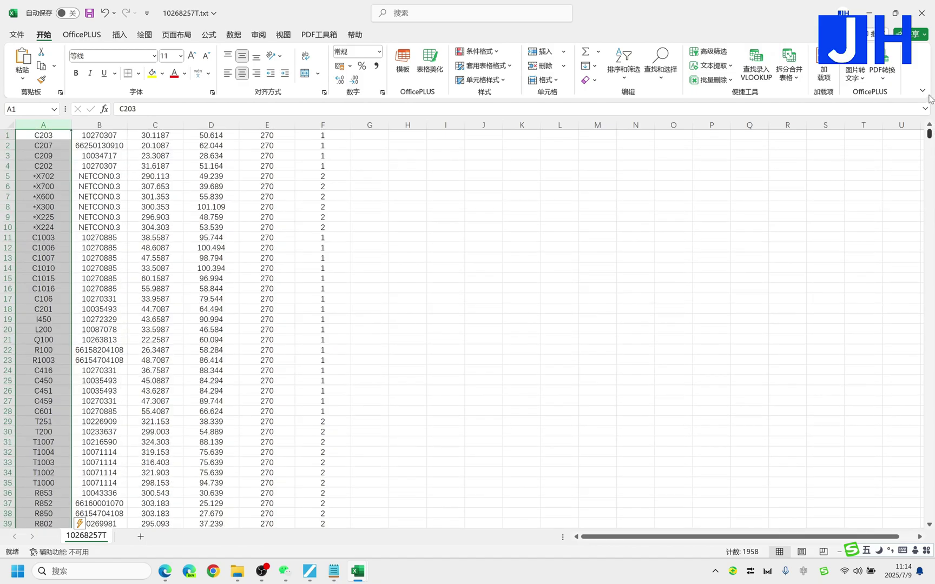
- Widen column B, which holds the component numbers, slightly
left_click(114, 120)
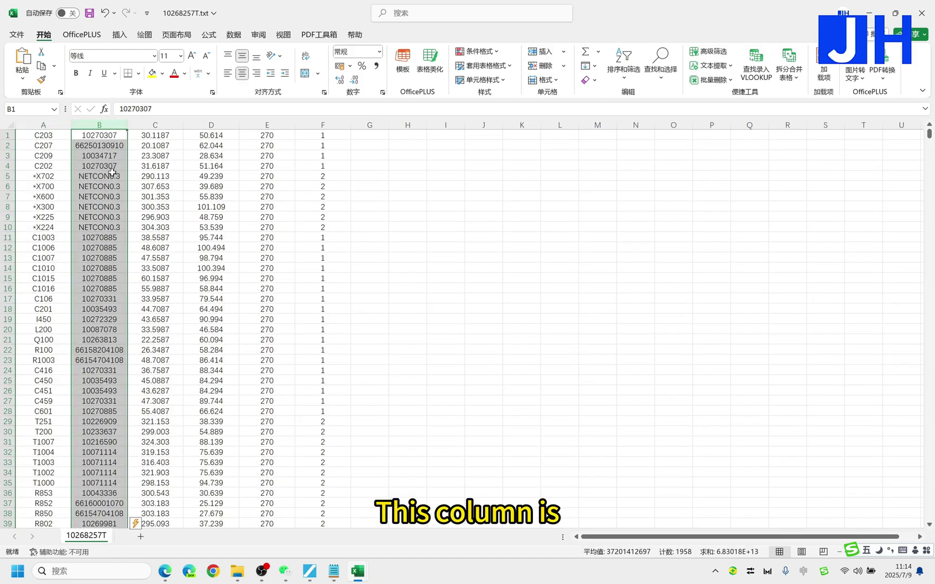
left_click_drag(125, 127, 135, 127)
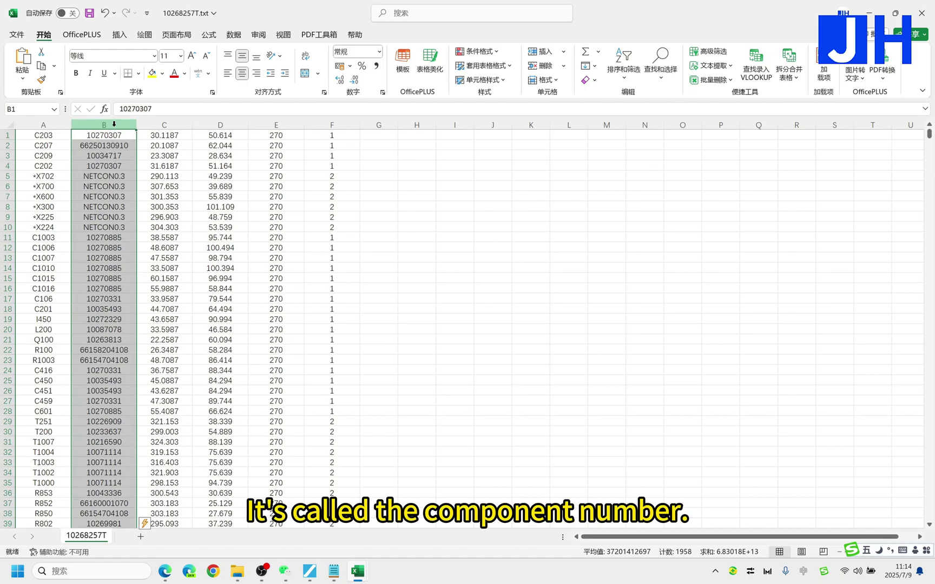
- Compare the component numbers, location codes and panel board numbers of the NETCON0.3 rows 5 to 10
left_click(107, 124)
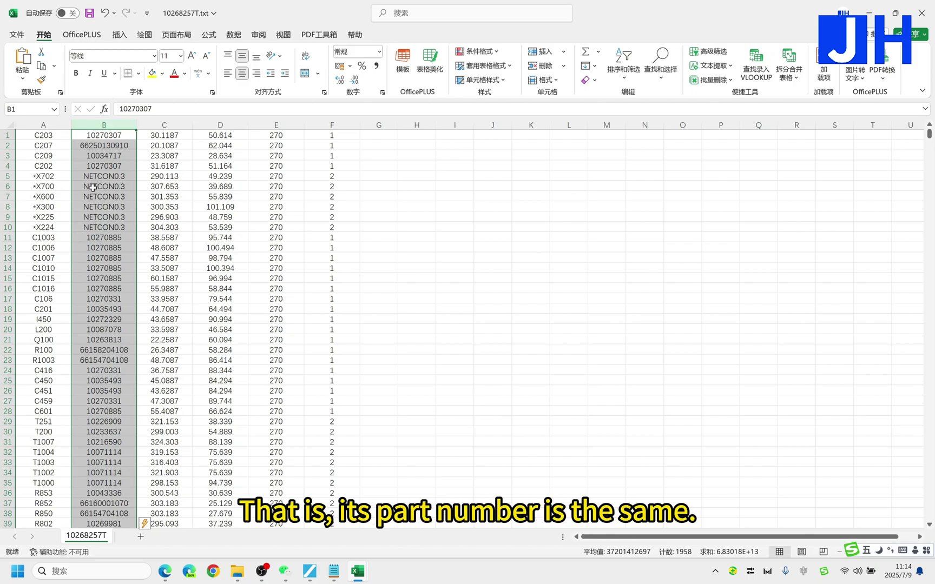
left_click_drag(93, 177, 93, 227)
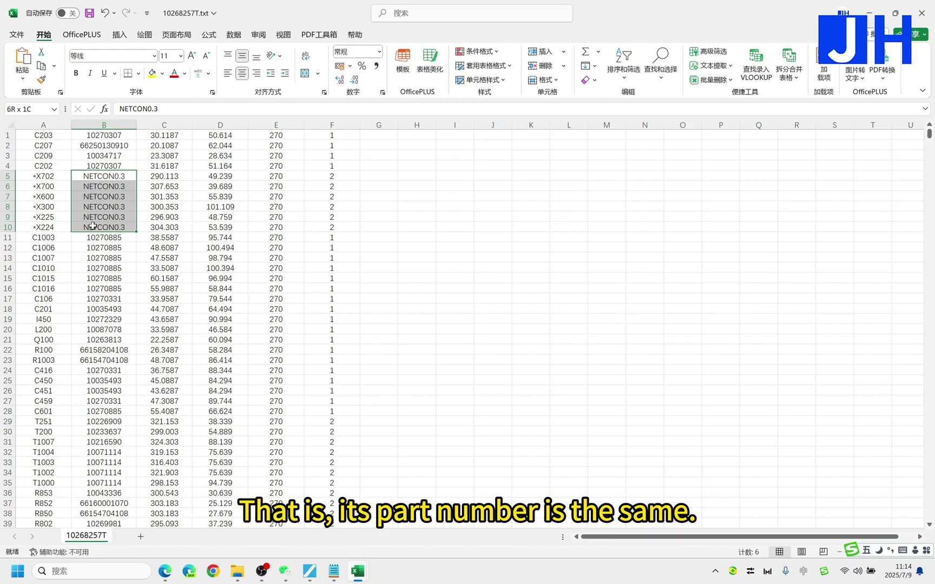
left_click(95, 177)
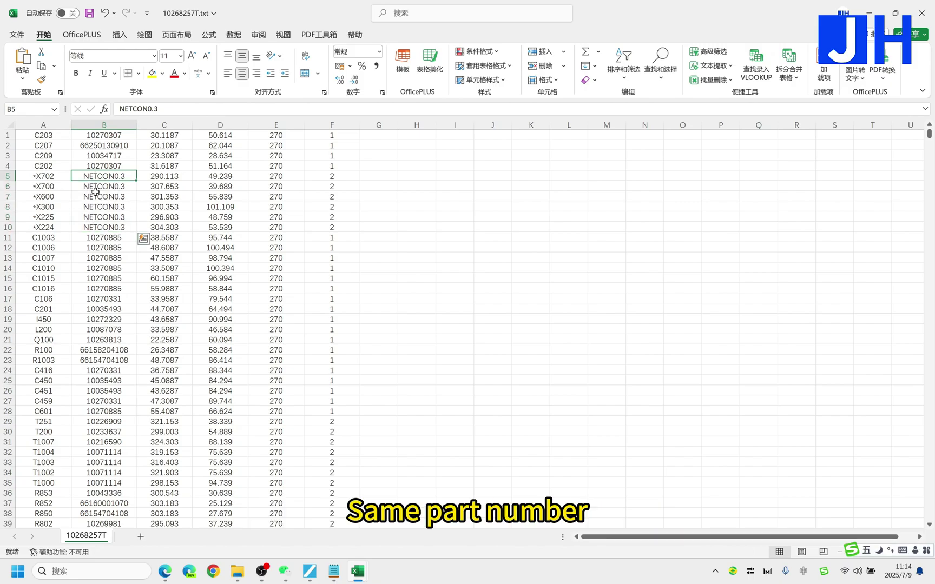
left_click_drag(94, 192, 95, 226)
left_click(47, 178)
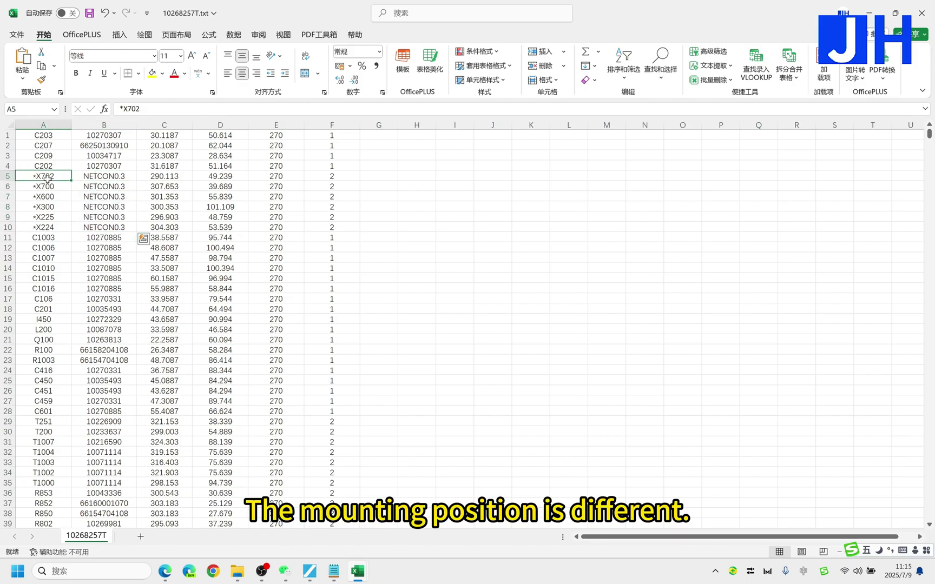
left_click_drag(48, 177, 46, 226)
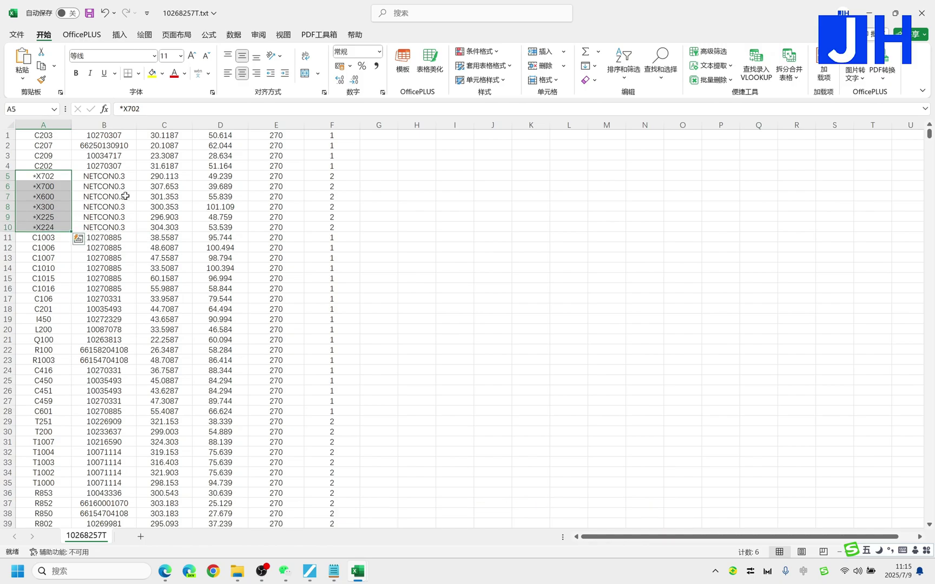
left_click_drag(153, 177, 335, 208)
left_click(335, 175)
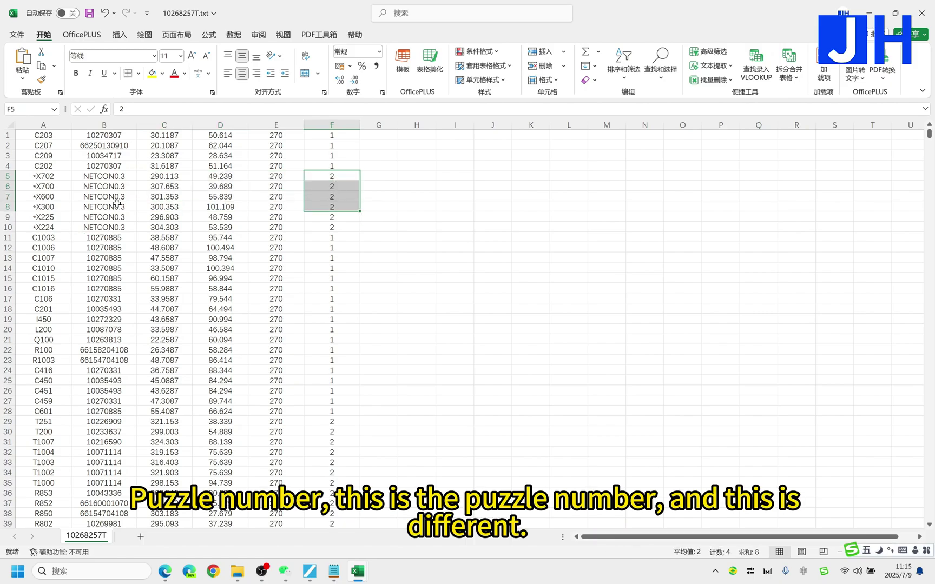
- Compare location codes and component numbers in rows 32 to 35, look further down the data, and return to the first row
scroll(116, 204, "down", 4)
left_click_drag(112, 250, 42, 358)
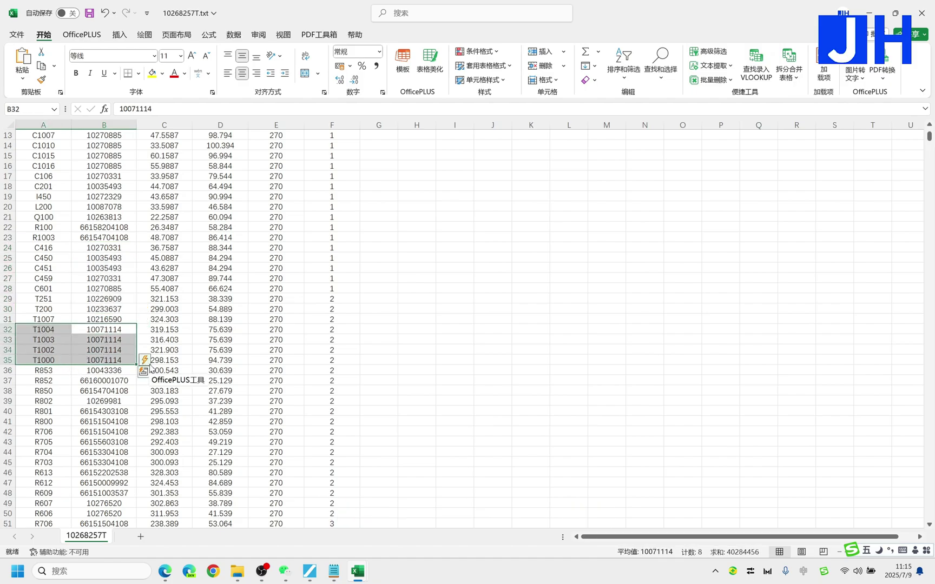
scroll(108, 346, "down", 12)
scroll(115, 329, "down", 20)
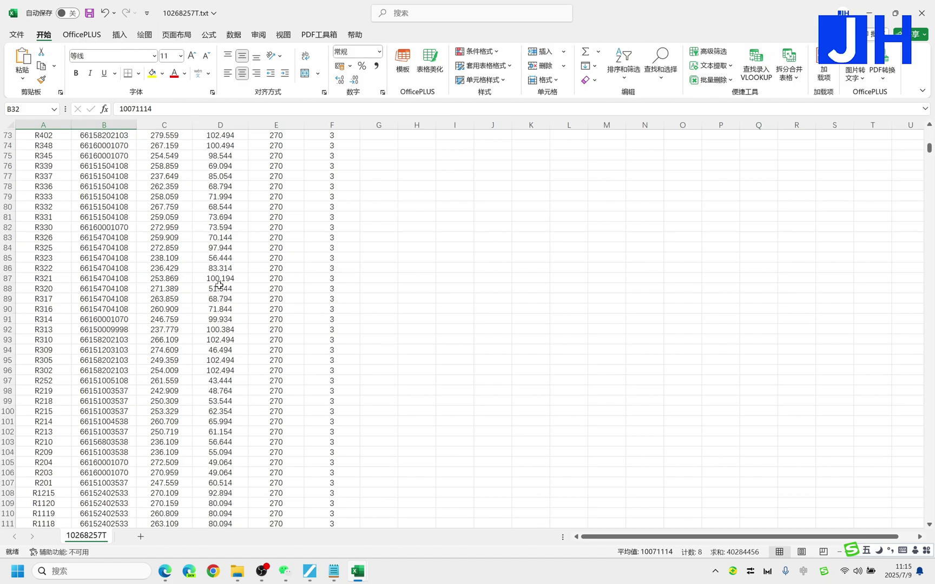
scroll(219, 285, "down", 5)
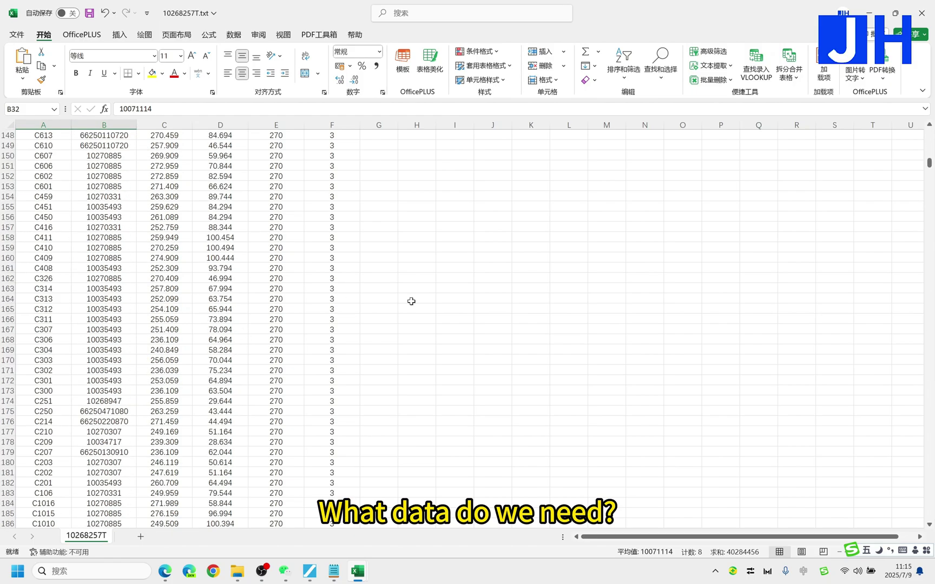
scroll(58, 231, "up", 20)
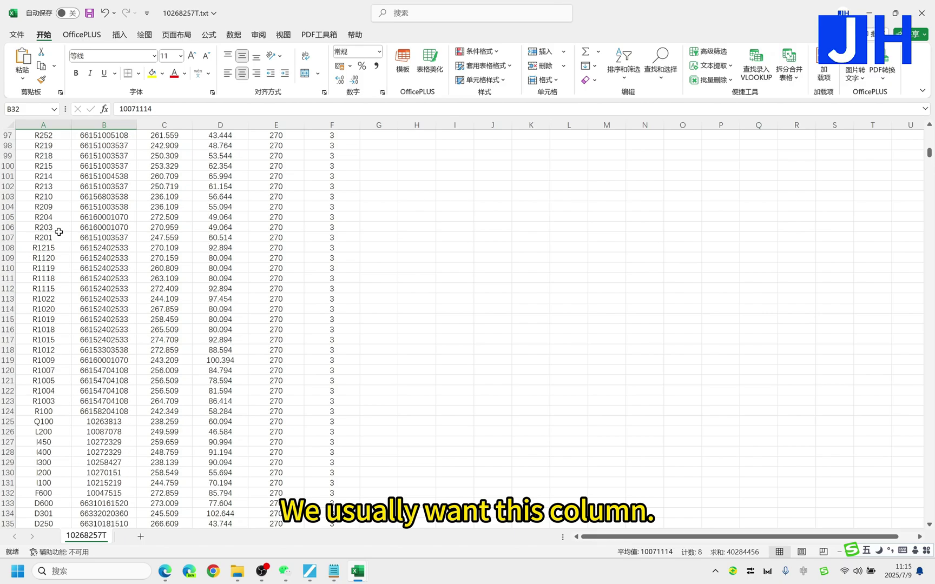
scroll(59, 232, "up", 12)
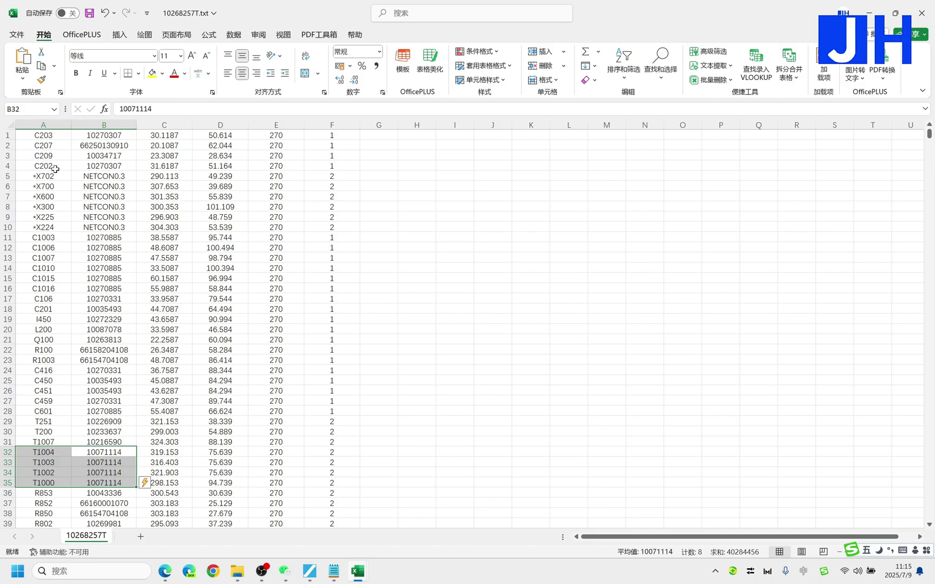
- Review the location code, component number, X coordinate and Y coordinate data in columns A to D
left_click(48, 121)
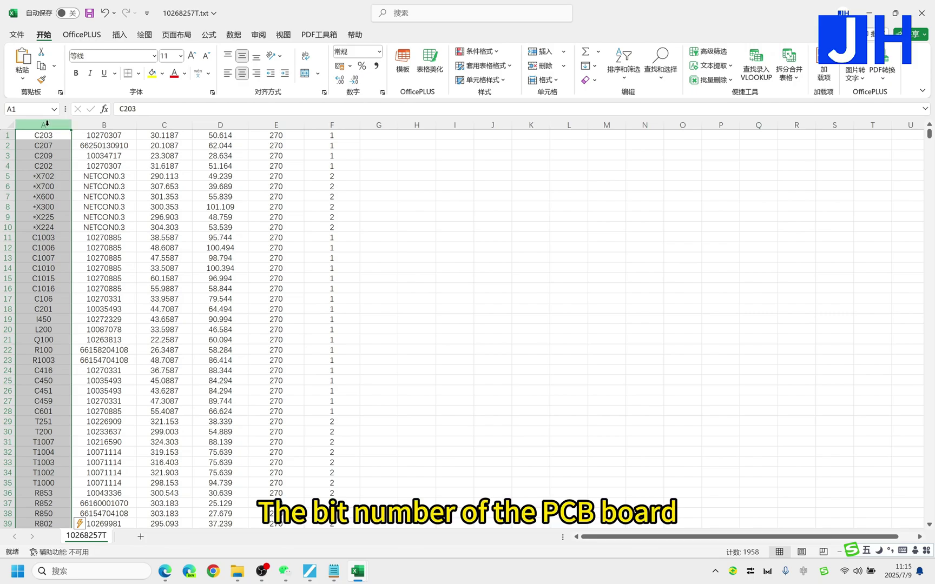
left_click(104, 122)
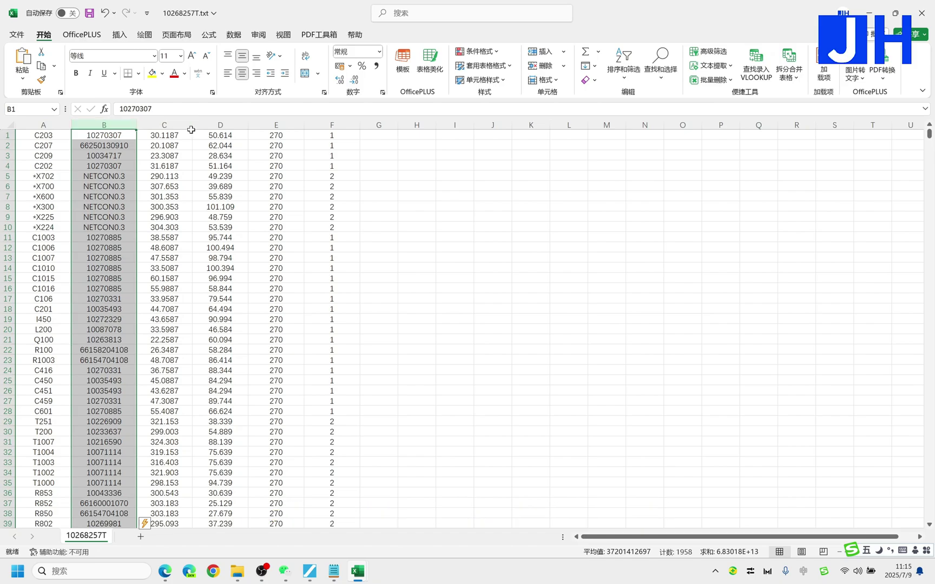
left_click(174, 121)
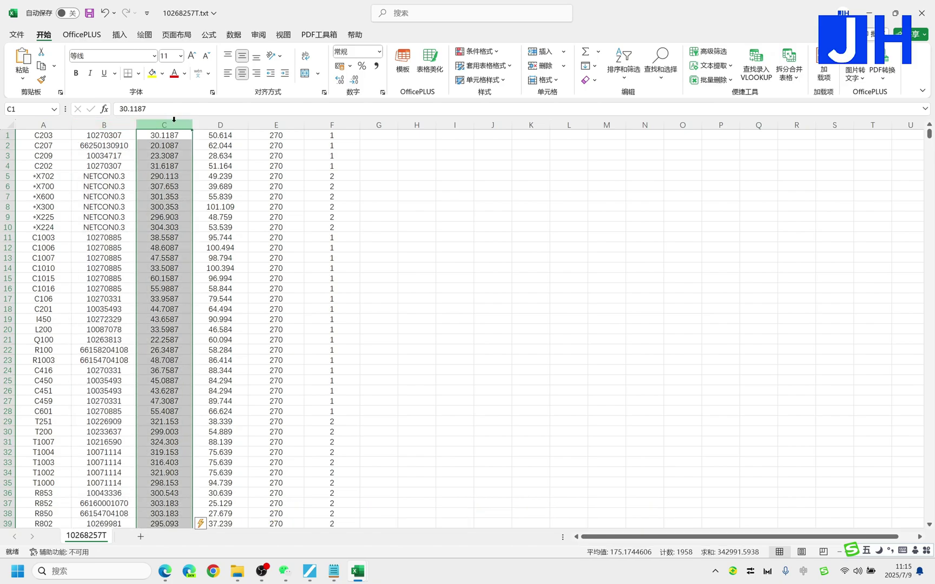
left_click(110, 134)
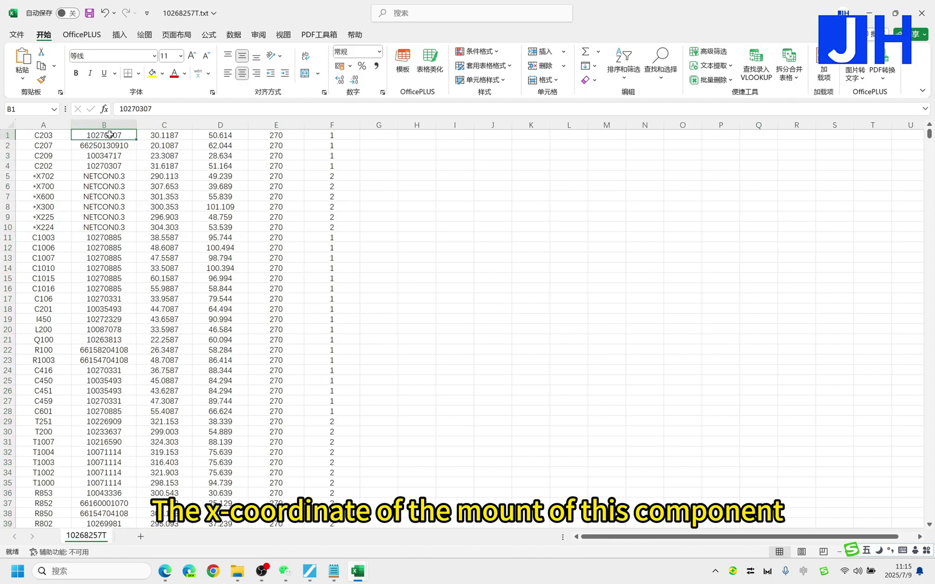
left_click(163, 124)
left_click(163, 137)
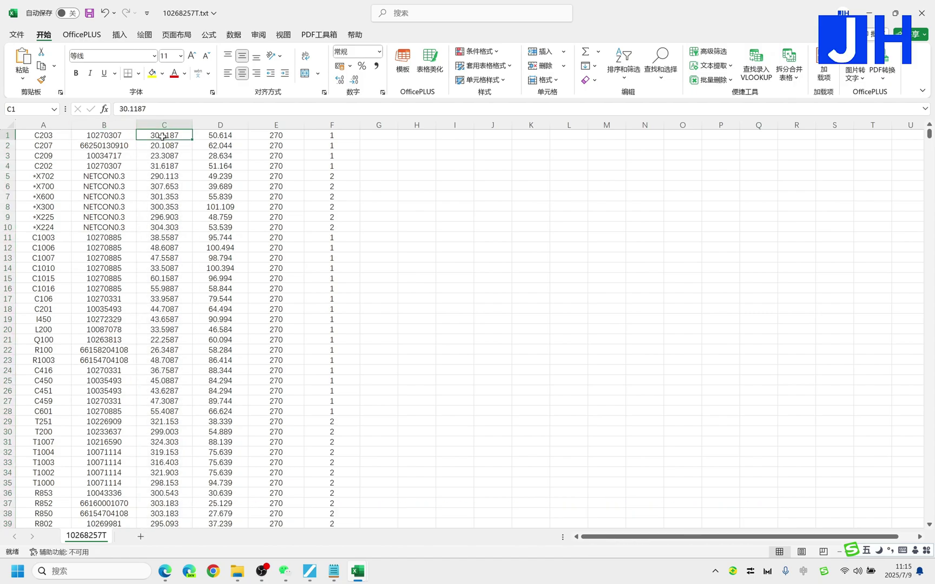
left_click(217, 136)
key("ctrl+shift+Down")
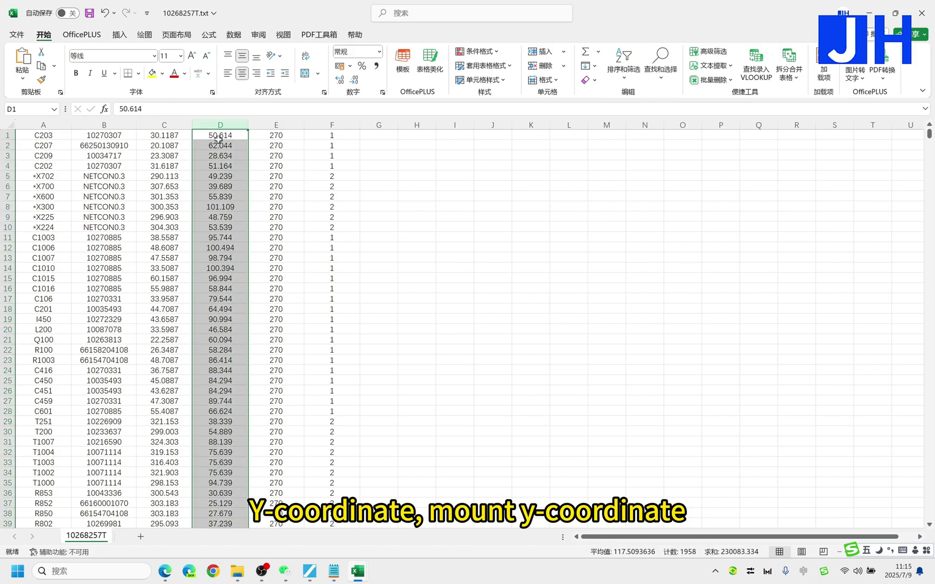
left_click(217, 136)
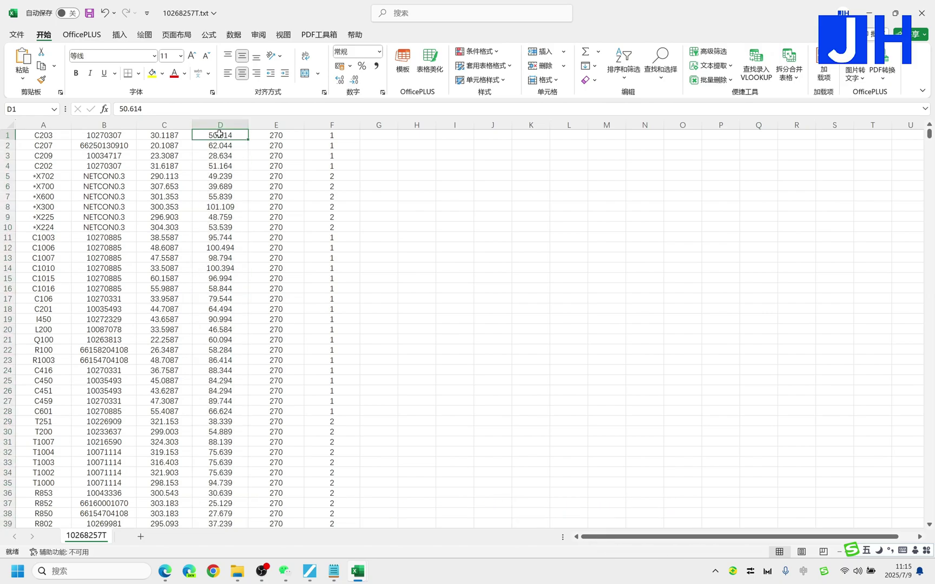
- Review the mounting angles in column E and the panel board numbers in column F
left_click(273, 125)
left_click(277, 135)
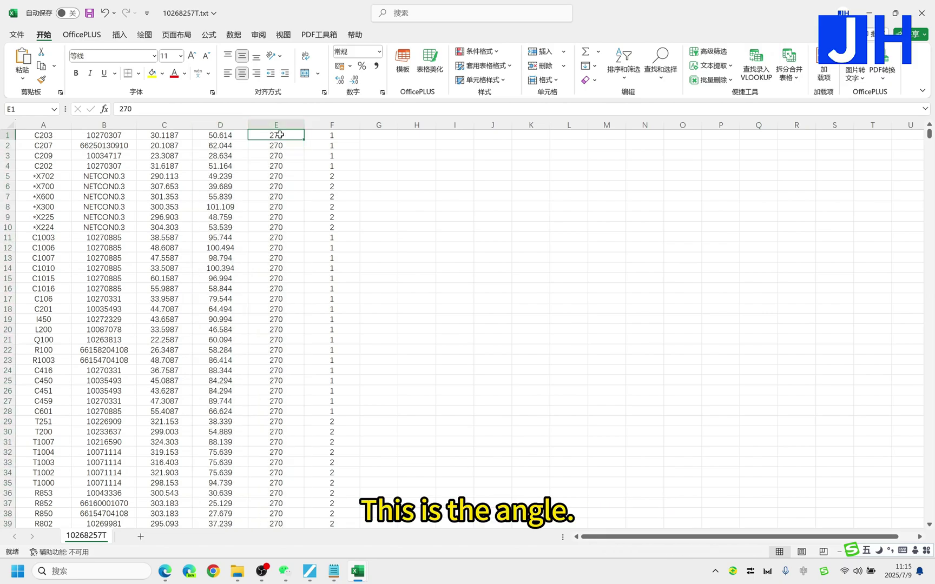
left_click(276, 125)
left_click(276, 134)
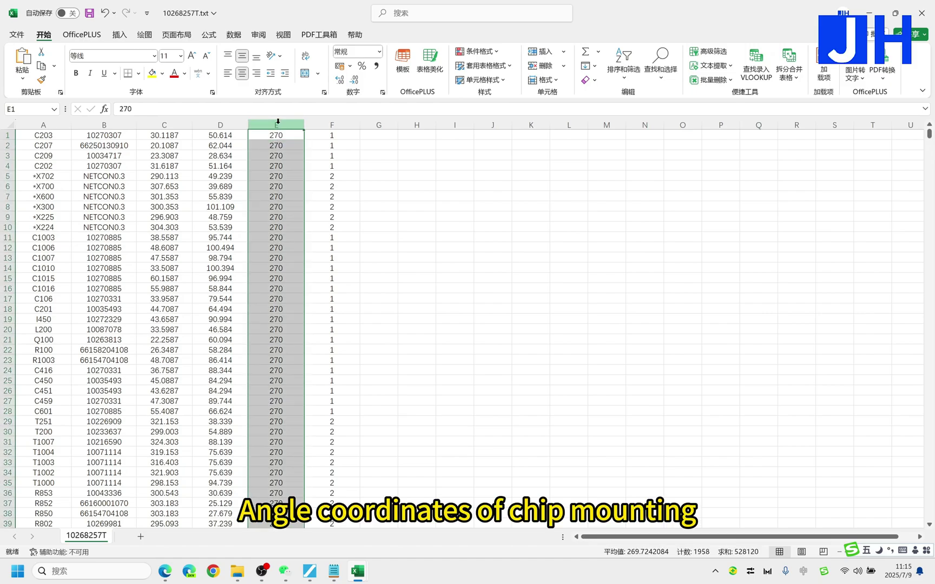
key("ctrl+shift+Down")
left_click(277, 136)
left_click(331, 136)
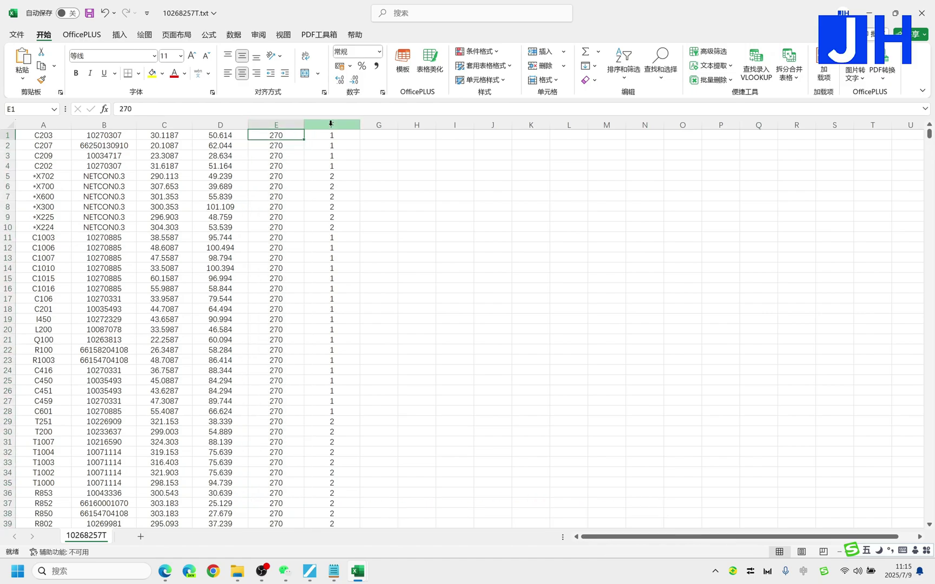
key("ctrl+shift+Down")
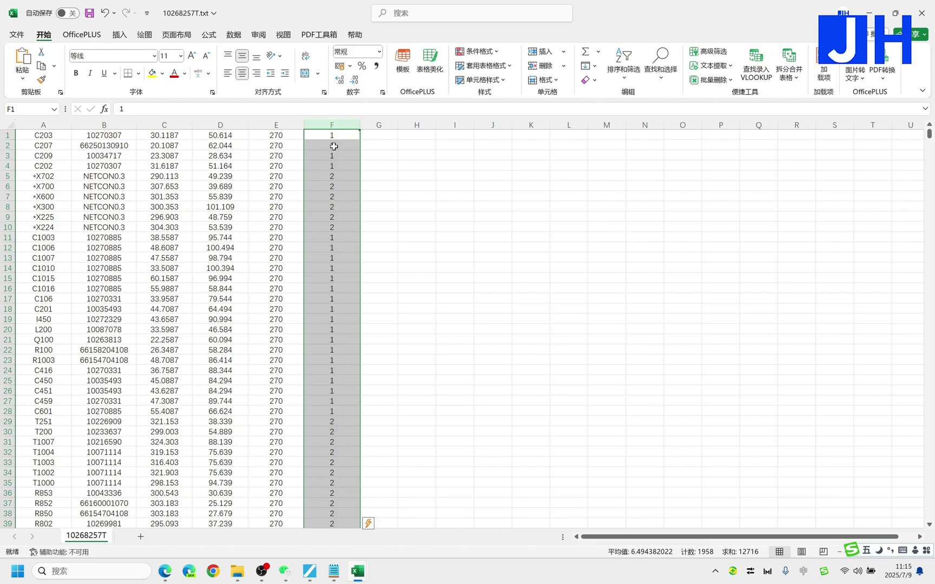
- Switch to JutzeAOI and examine the individual boards across the whole PCB panel image
left_click(309, 574)
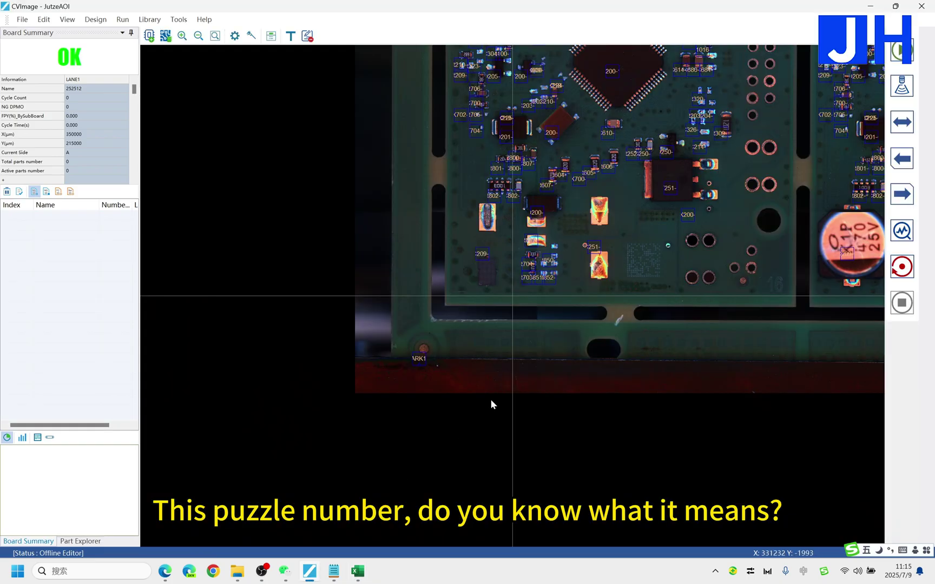
scroll(636, 256, "down", 3)
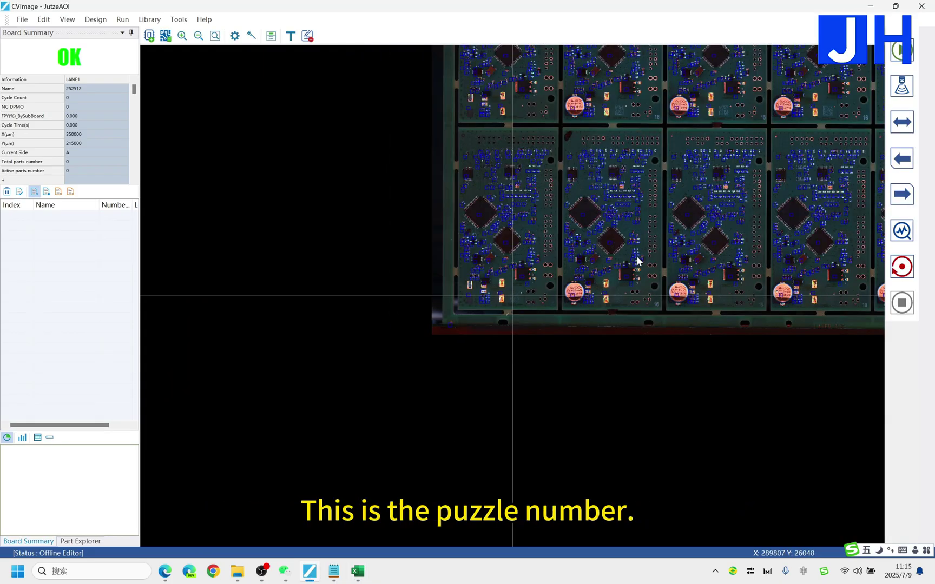
left_click(733, 169)
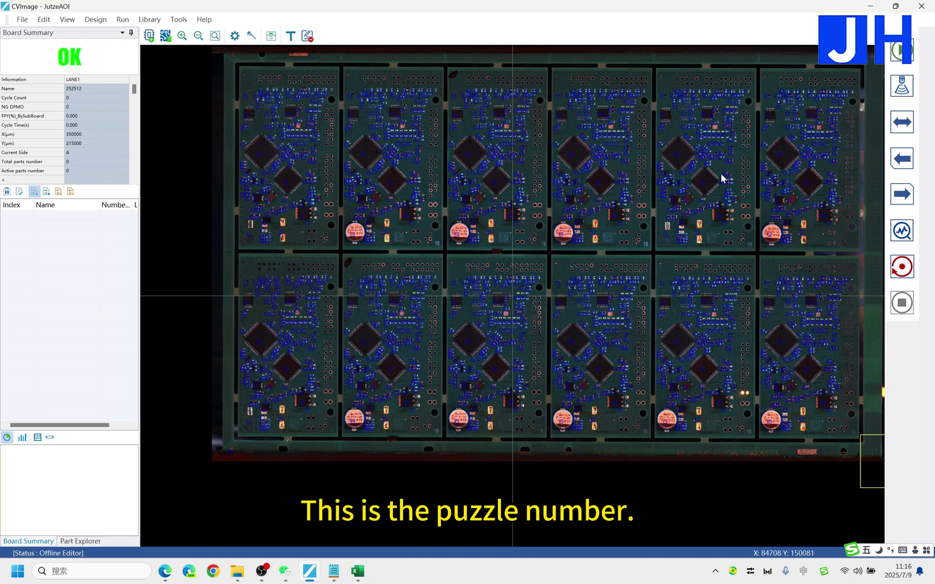
left_click(309, 167)
left_click(720, 388)
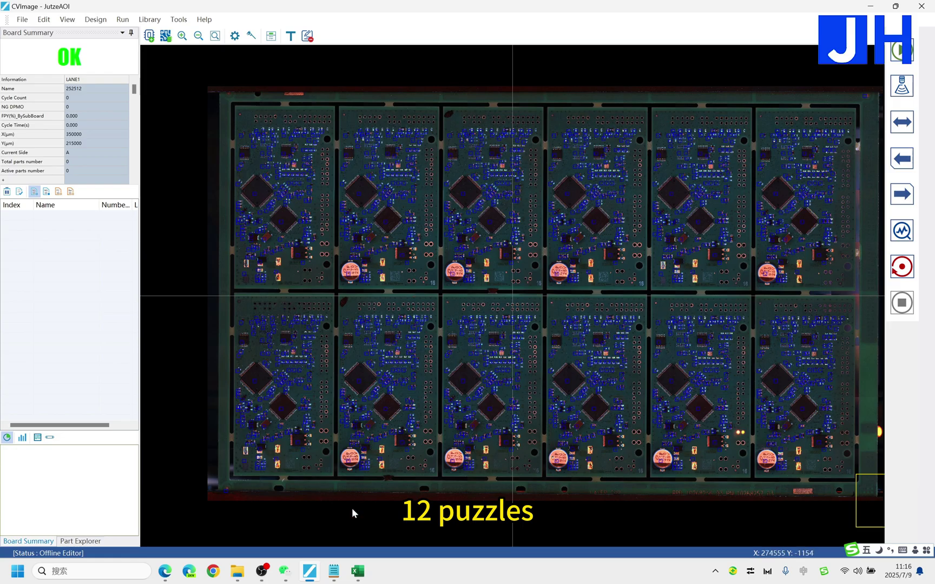
- Switch back to Excel and check the board numbers in column F down to the rows around 1750
mouse_move(352, 582)
left_click(385, 528)
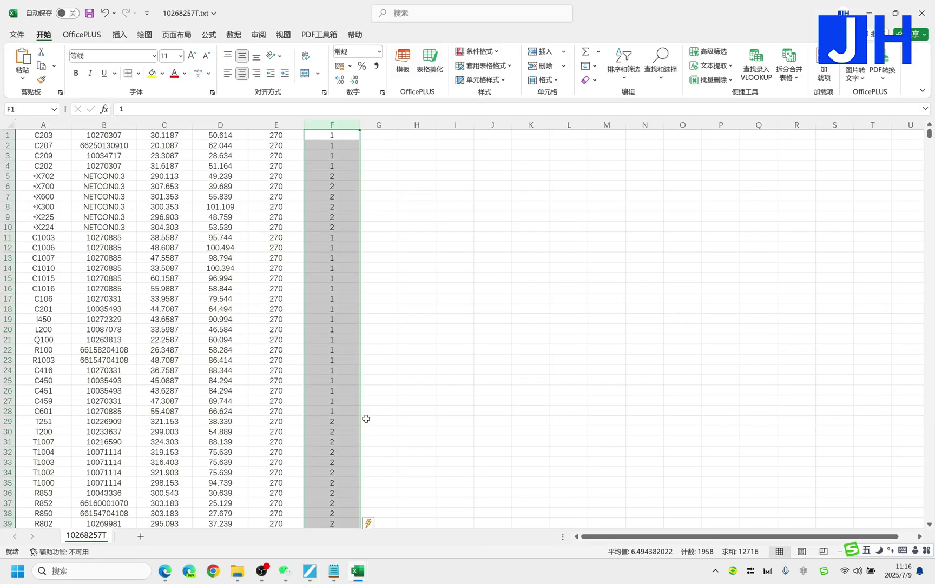
scroll(352, 318, "down", 20)
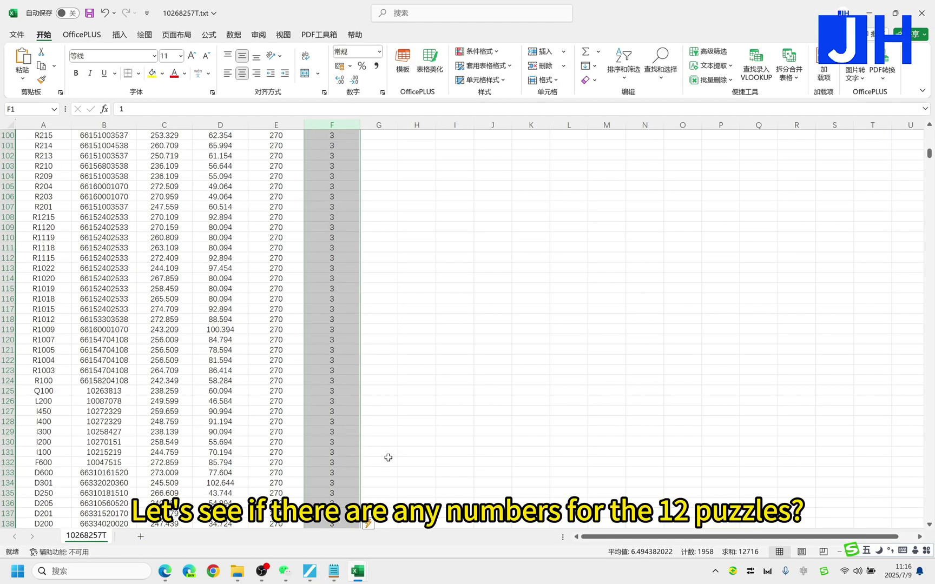
left_click_drag(929, 153, 930, 464)
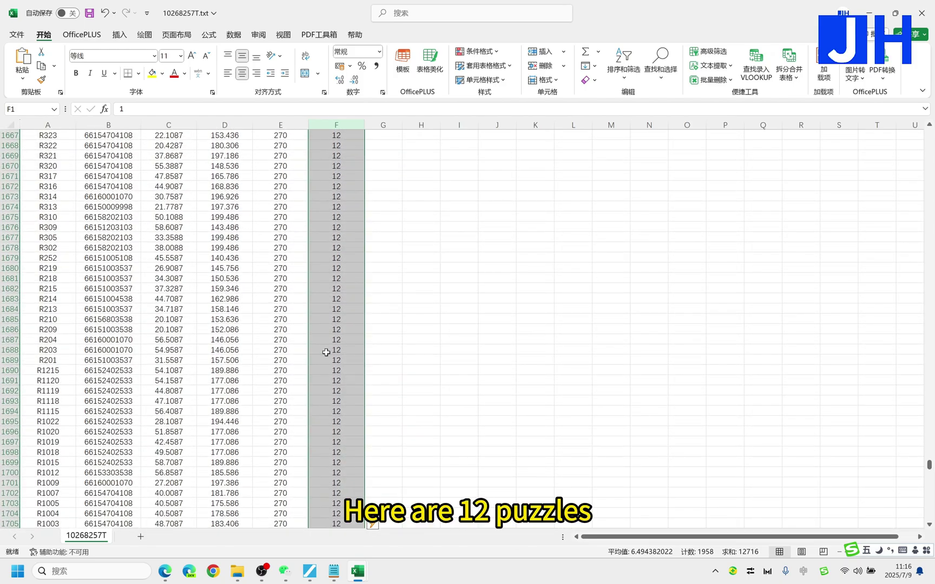
scroll(321, 354, "down", 15)
scroll(322, 354, "down", 8)
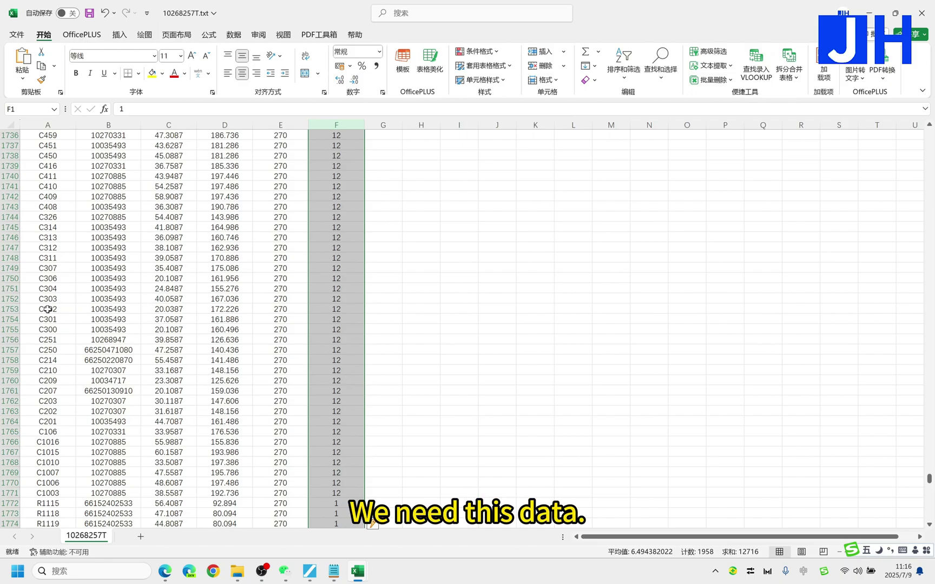
- Go through the fields needed for the AOI in row 1751, from location code in column A to board number in column F
left_click(54, 288)
left_click(111, 287)
left_click(181, 288)
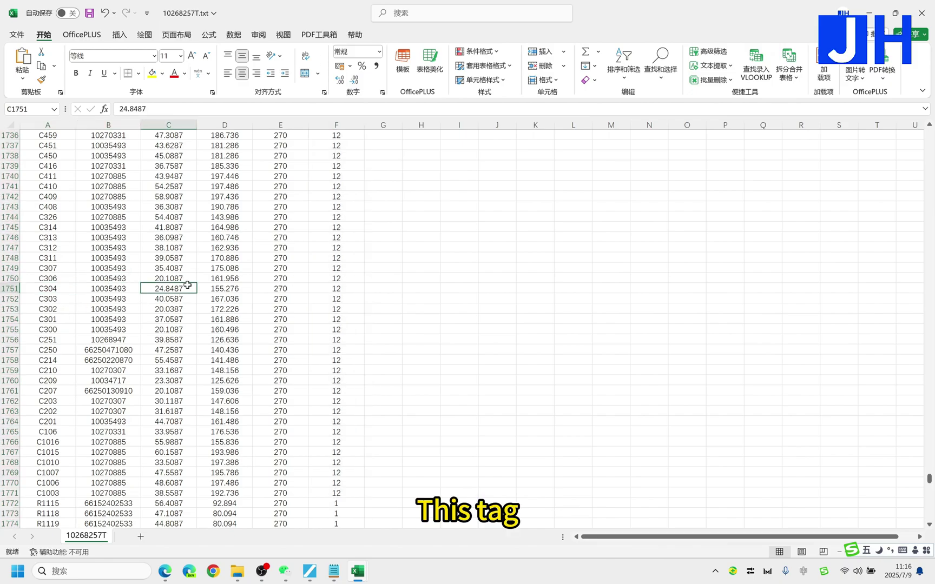
left_click(42, 285)
left_click(101, 290)
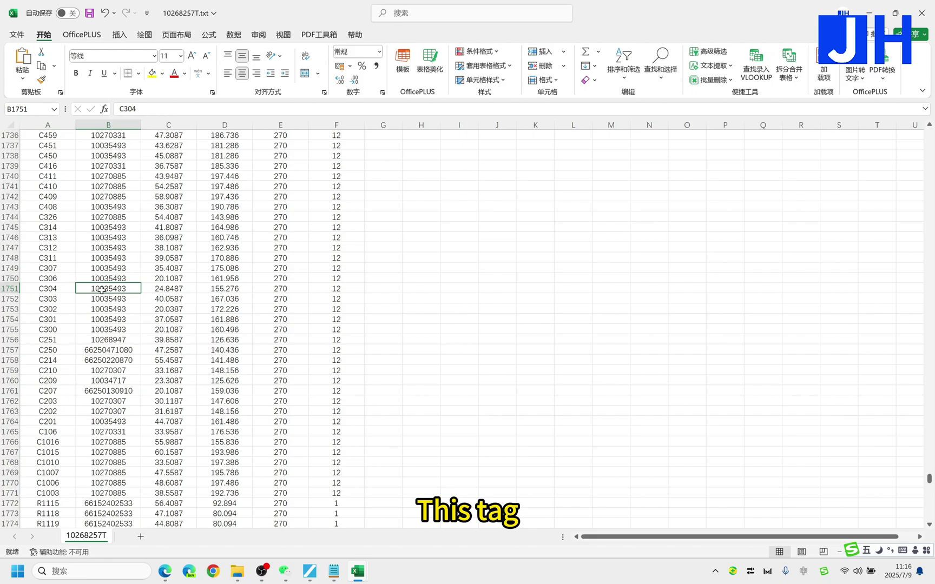
left_click(175, 292)
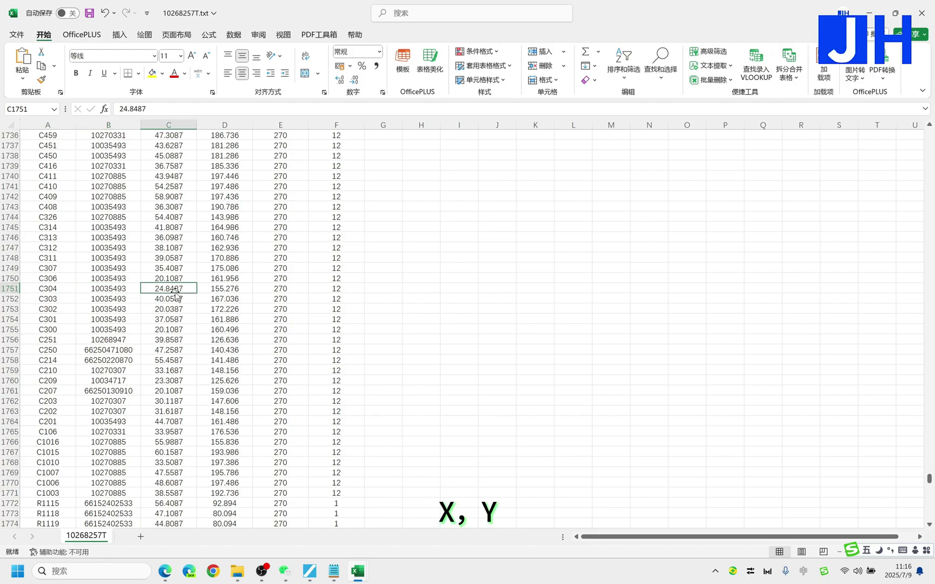
left_click(225, 290)
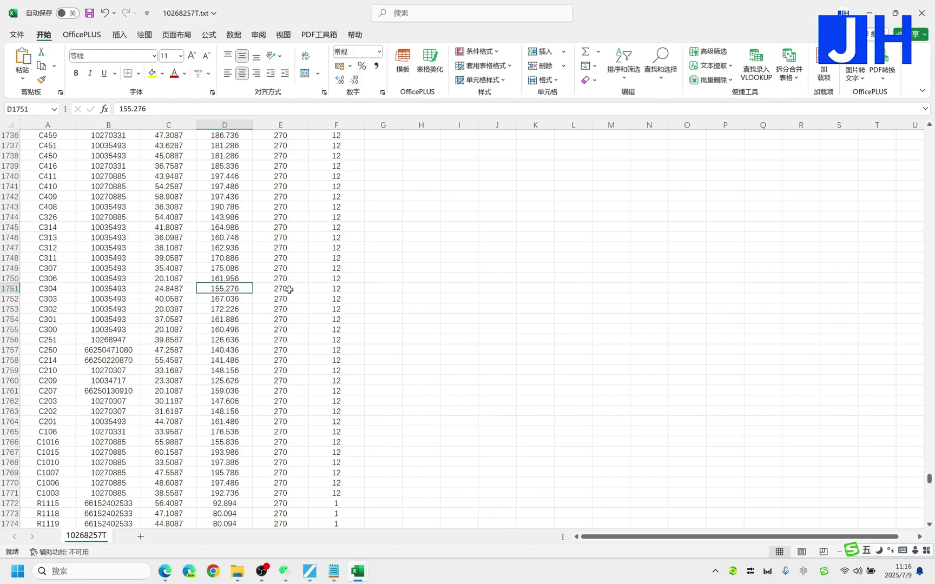
left_click(290, 289)
left_click(330, 289)
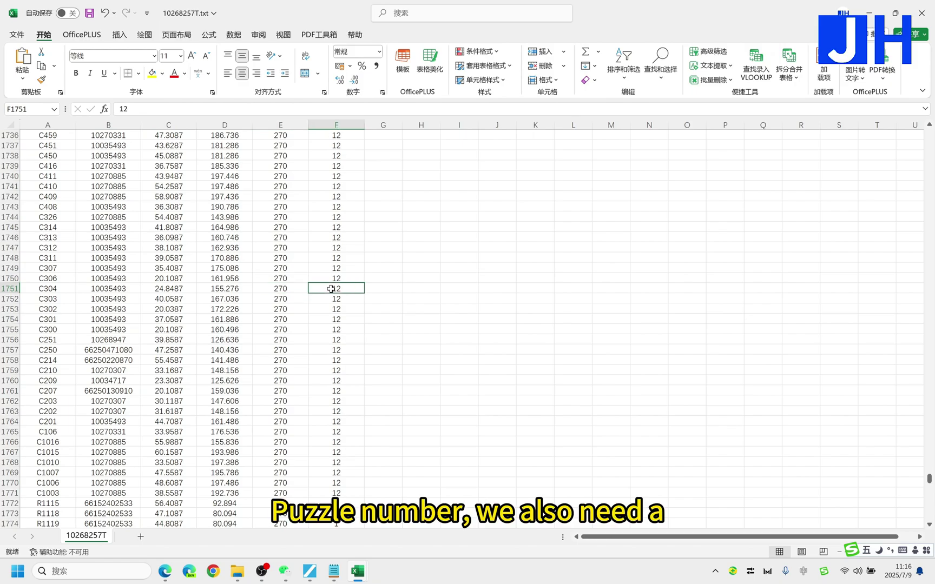
- Examine the MARK1 and MARK2 fiducial rows and their coordinates at the end of the list, rows 1957 and 1958
scroll(818, 372, "down", 3)
left_click_drag(930, 482, 929, 520)
scroll(269, 409, "down", 3)
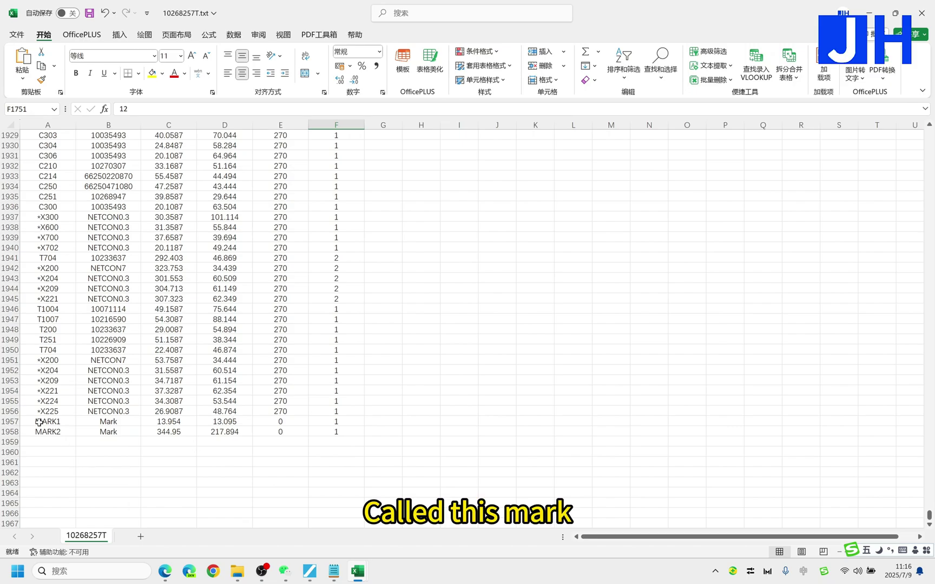
left_click_drag(57, 421, 356, 428)
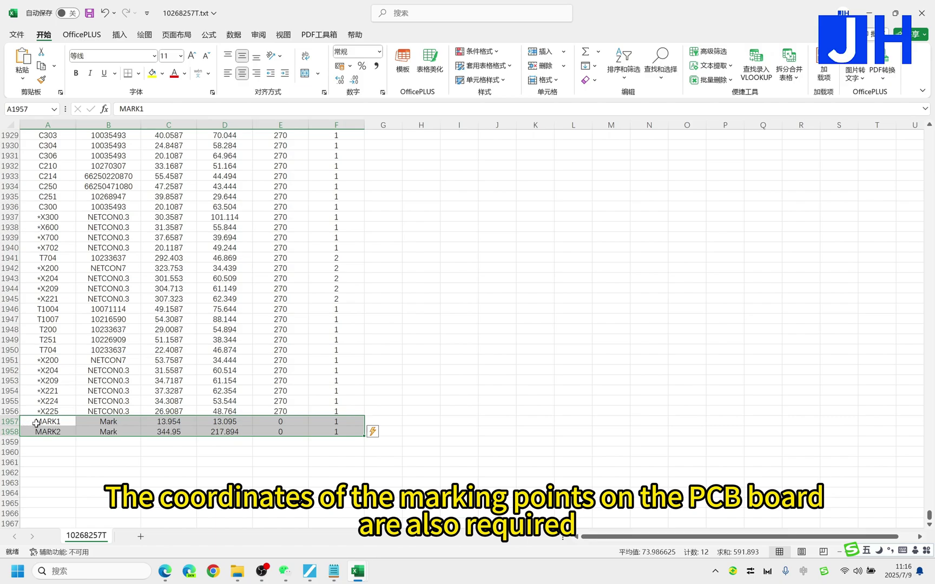
left_click_drag(36, 423, 322, 431)
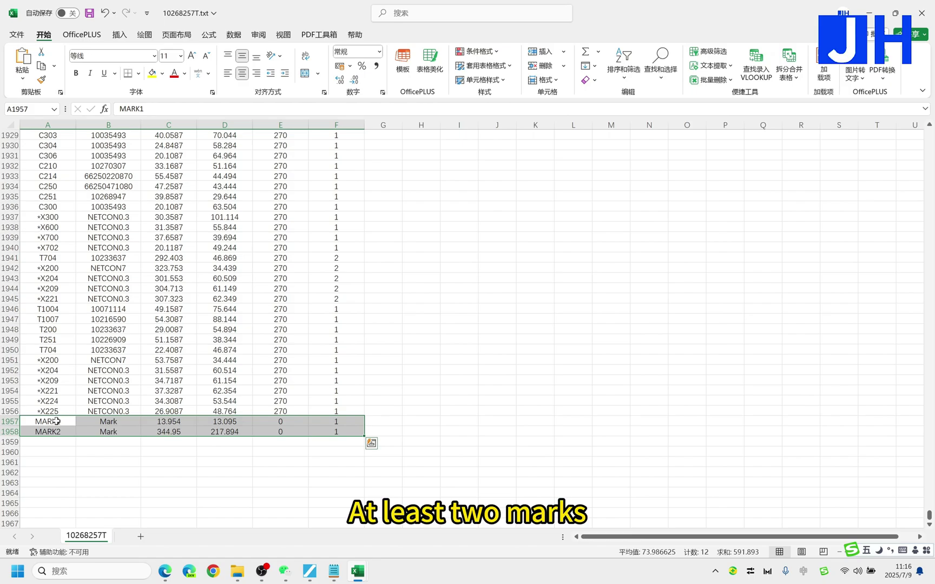
left_click(56, 422)
key("Down")
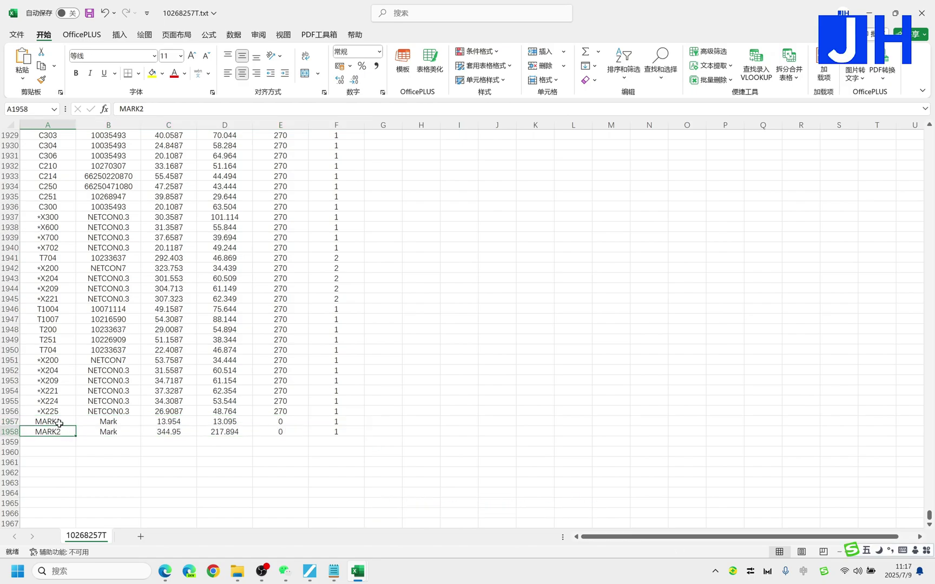
left_click(64, 422)
left_click(156, 423)
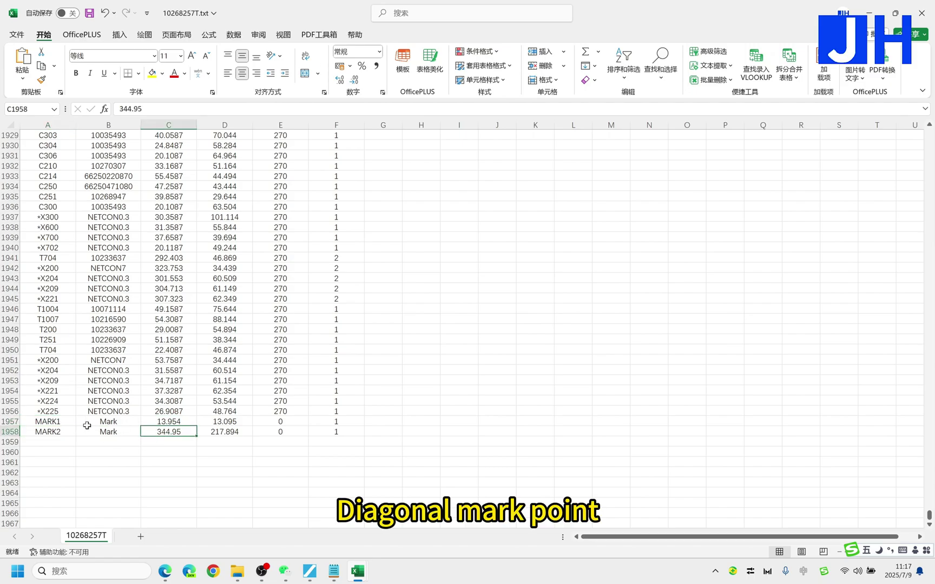
left_click(40, 422)
- Return to the beginning of the coordinate list and check row 1 for a header or description row
scroll(190, 430, "up", 3)
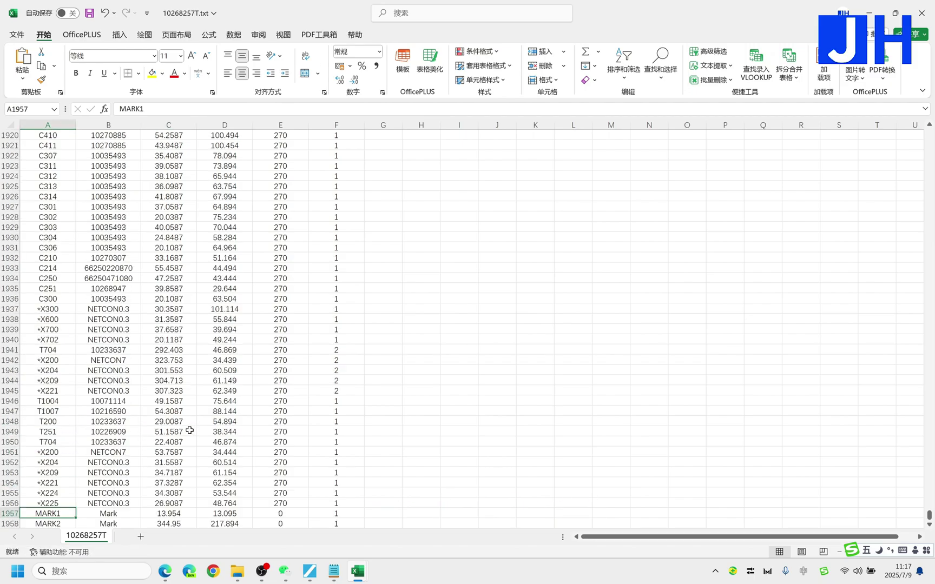
scroll(204, 370, "up", 5)
scroll(214, 285, "up", 5)
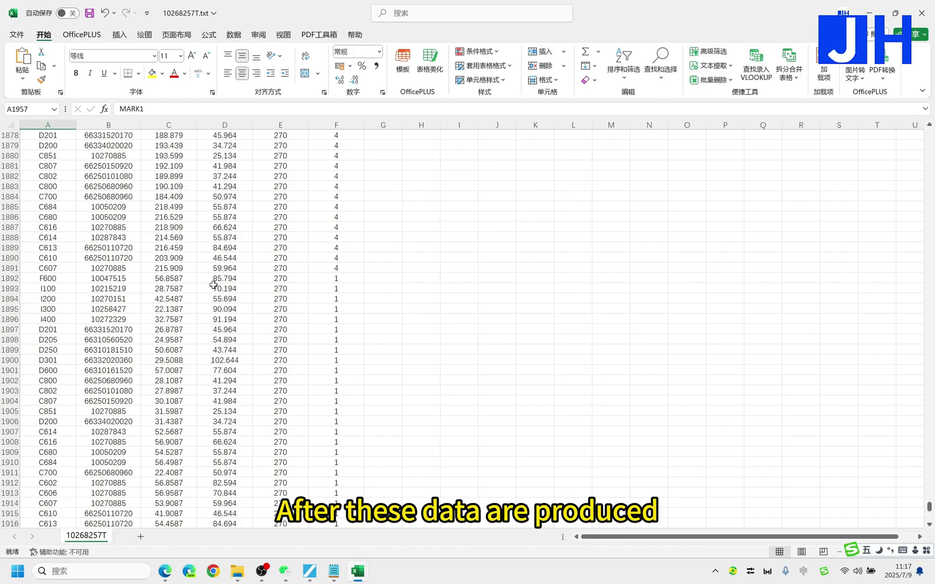
scroll(287, 278, "up", 20)
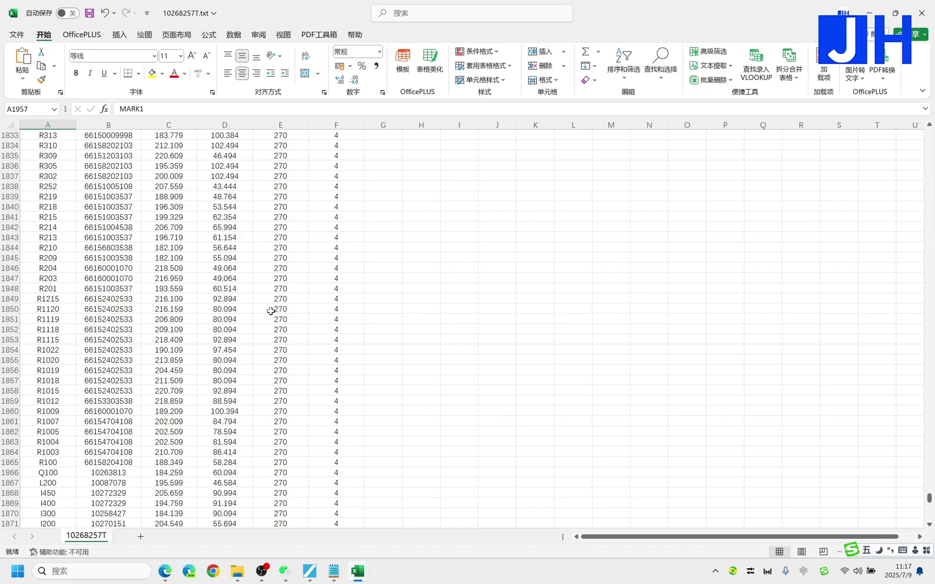
scroll(270, 311, "up", 20)
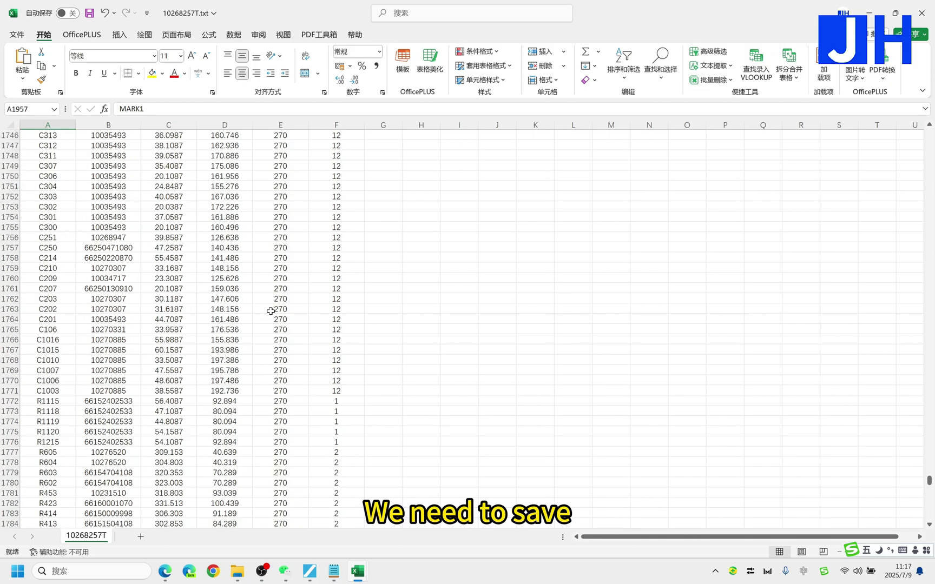
scroll(270, 312, "up", 16)
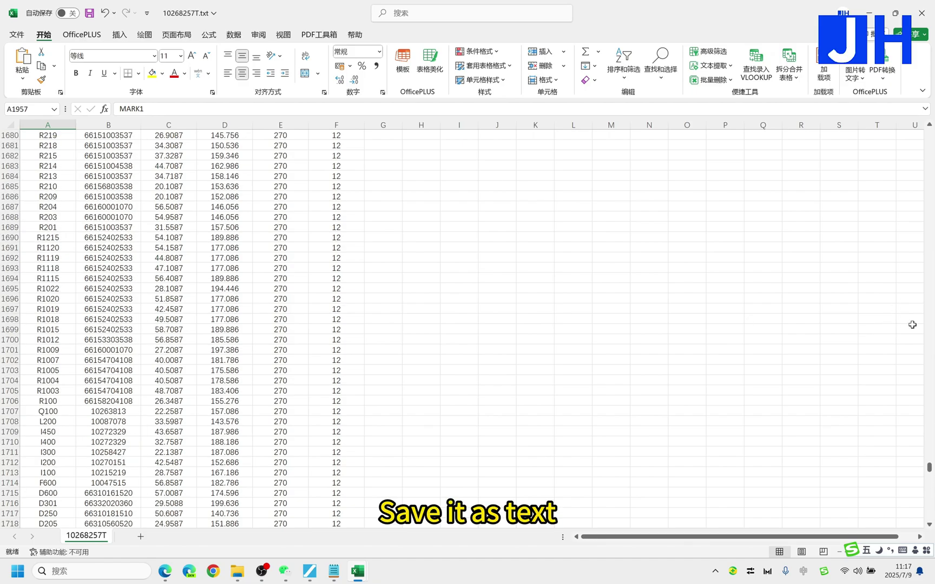
left_click_drag(929, 469, 892, 109)
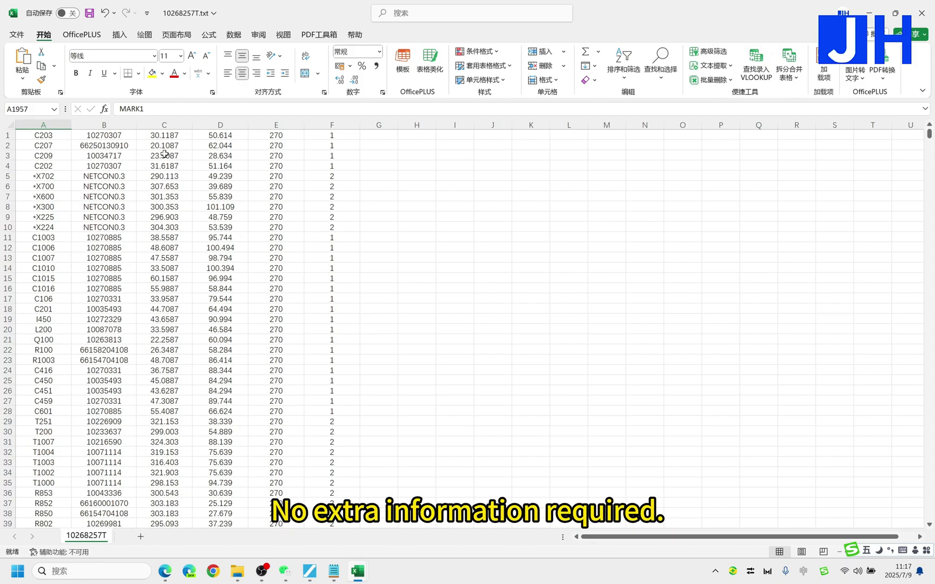
left_click(7, 135)
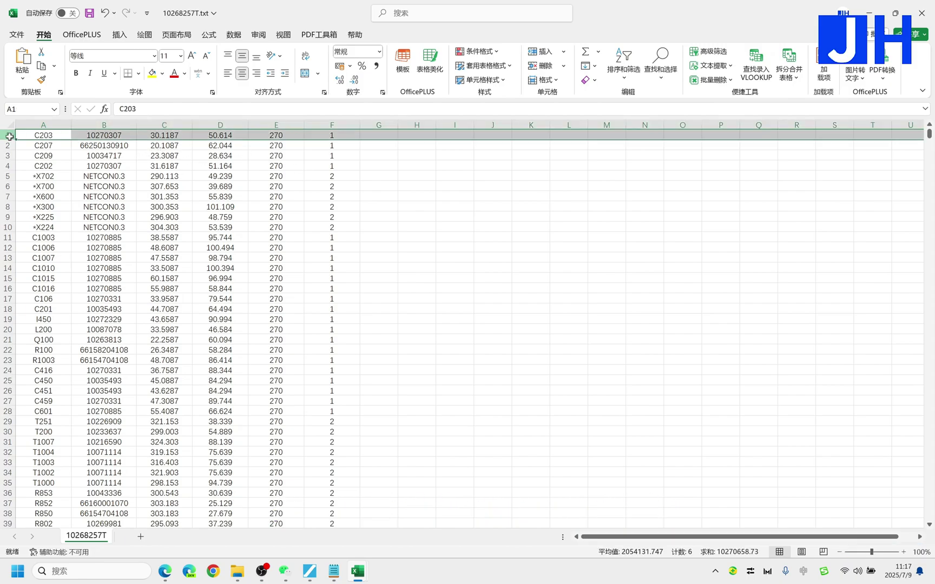
right_click(7, 135)
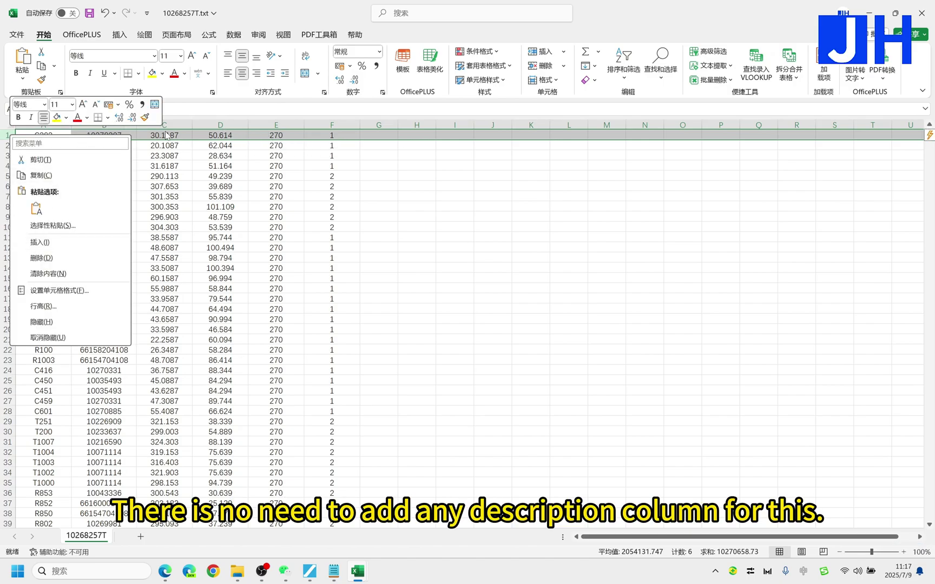
key("Escape")
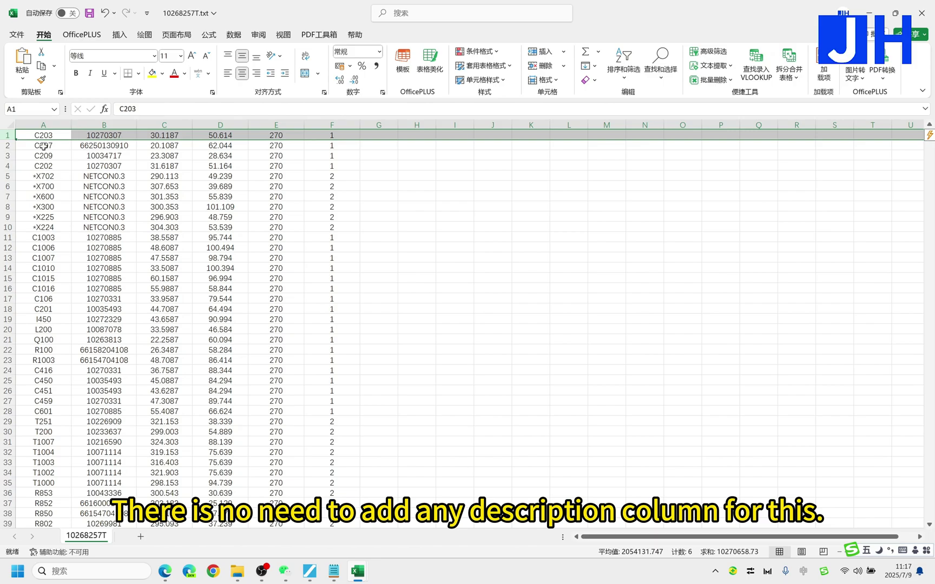
- Go through the required data columns one by one from A to F, and check the row 1 entries
left_click(43, 125)
left_click(103, 125)
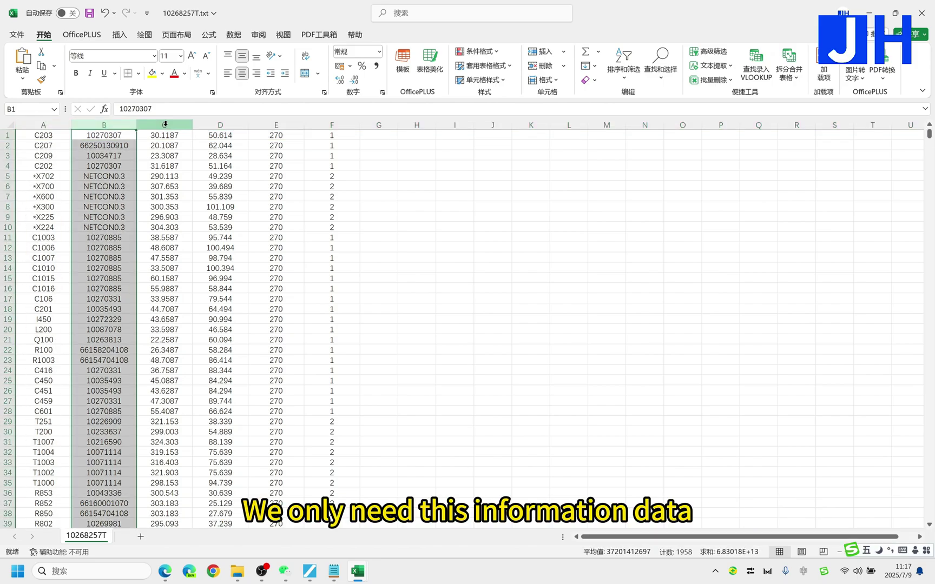
left_click(165, 125)
left_click(220, 124)
left_click(276, 124)
left_click(313, 123)
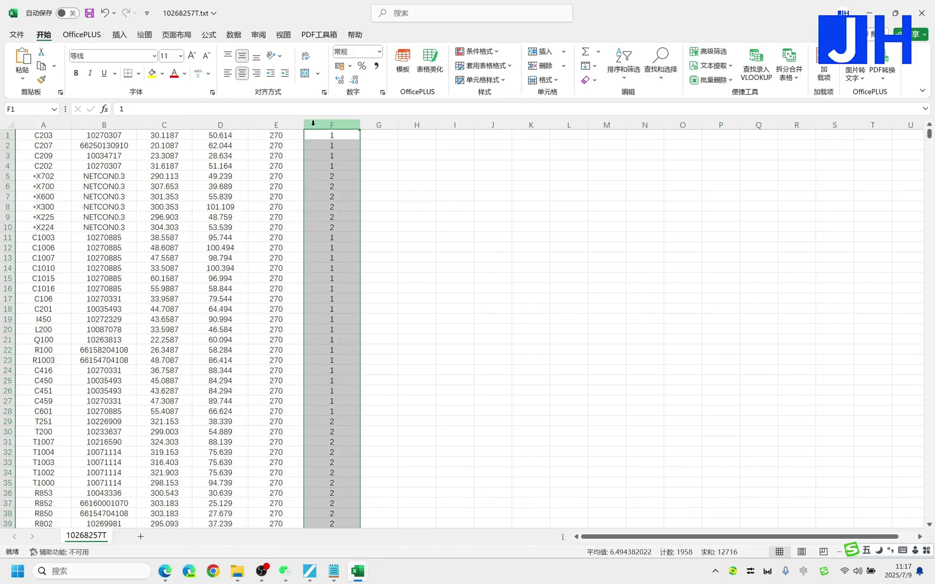
left_click(5, 135)
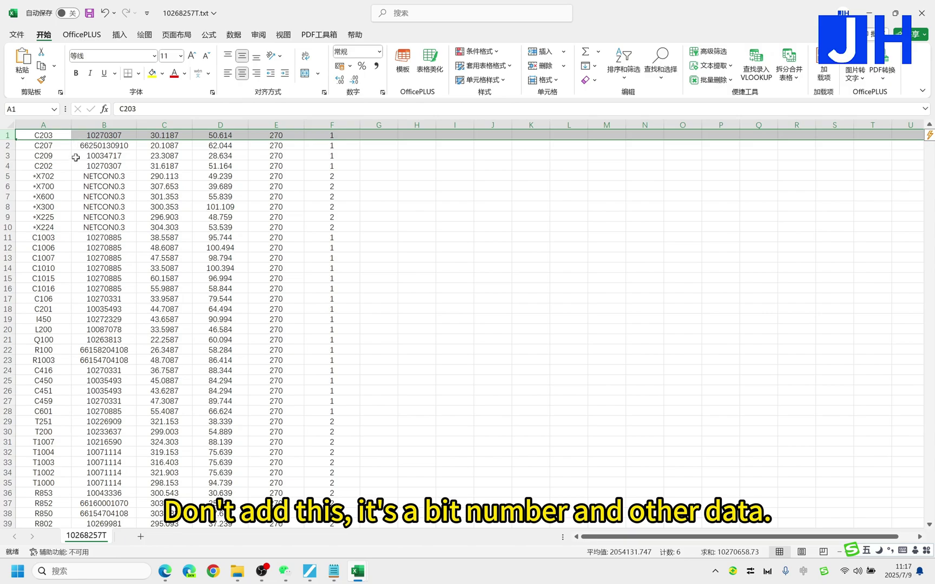
left_click(54, 136)
left_click(329, 135)
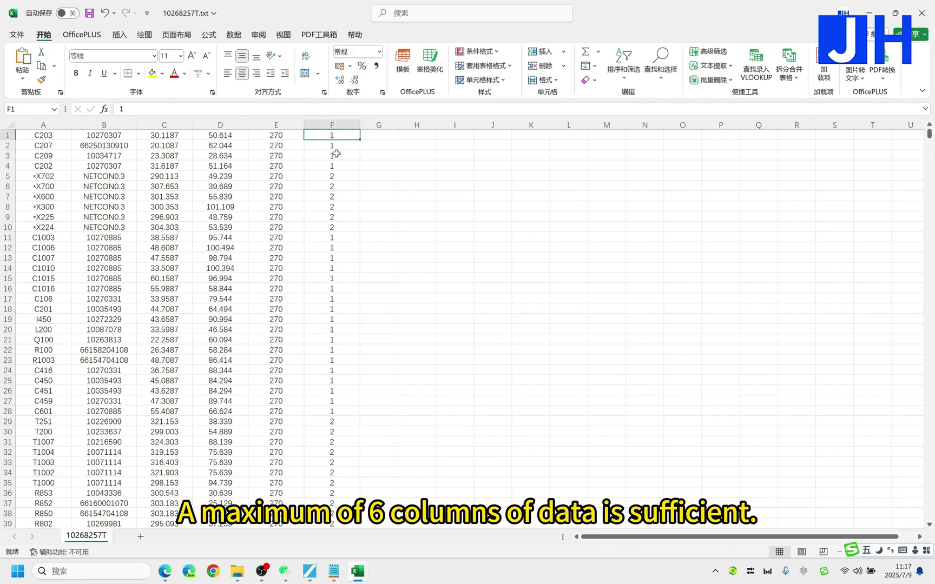
- Compare the board number column F with the five basic data columns A to E
left_click(332, 123)
right_click(332, 122)
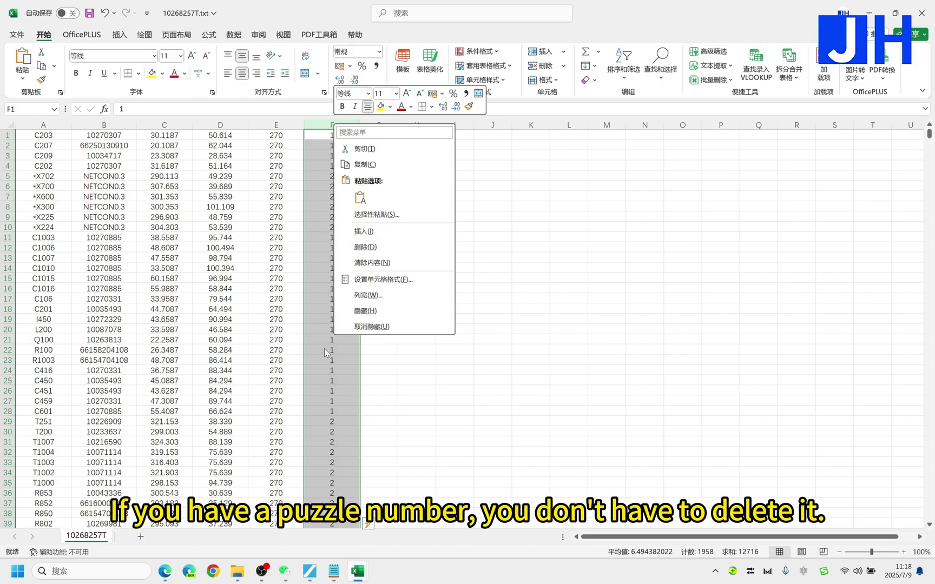
left_click(492, 269)
left_click(329, 216)
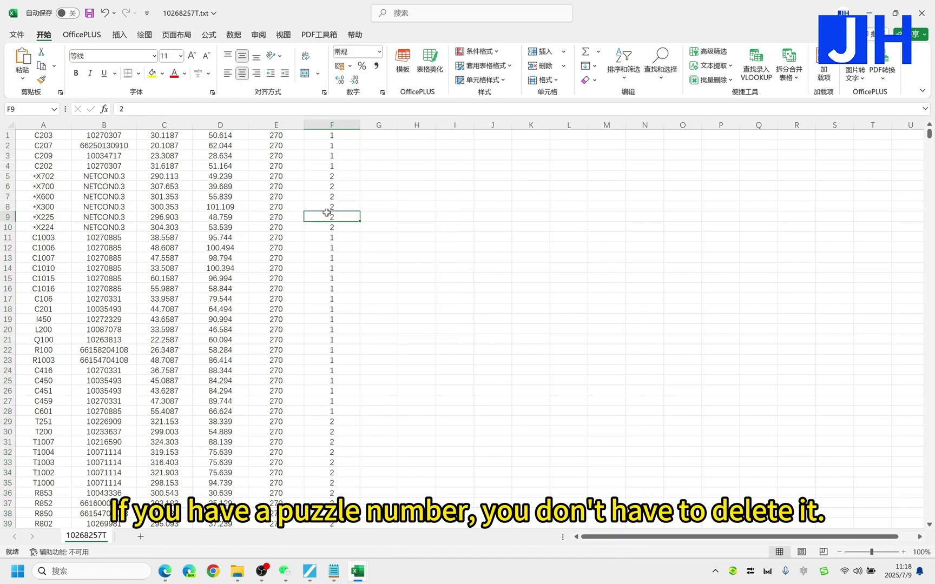
left_click_drag(262, 125, 43, 125)
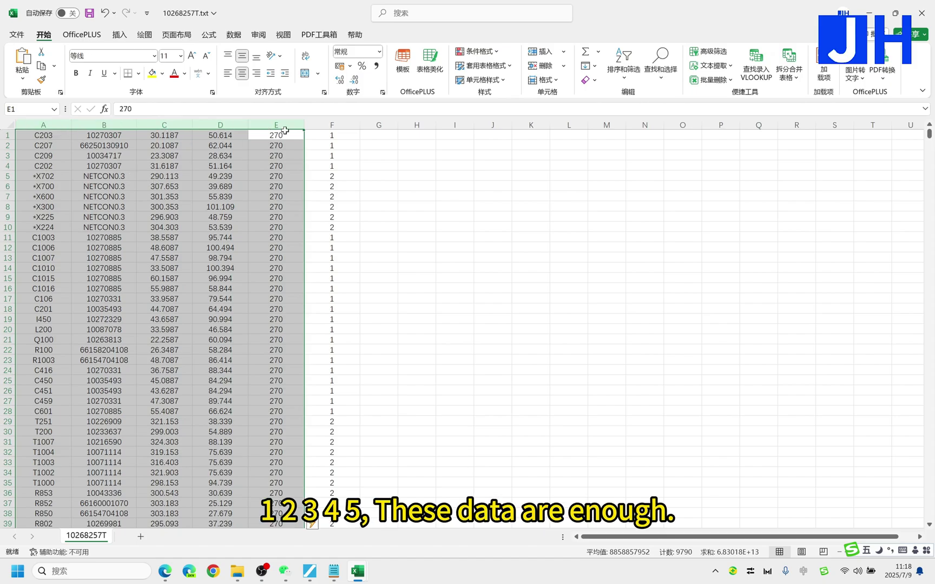
left_click(329, 139)
key("ctrl+shift+Down")
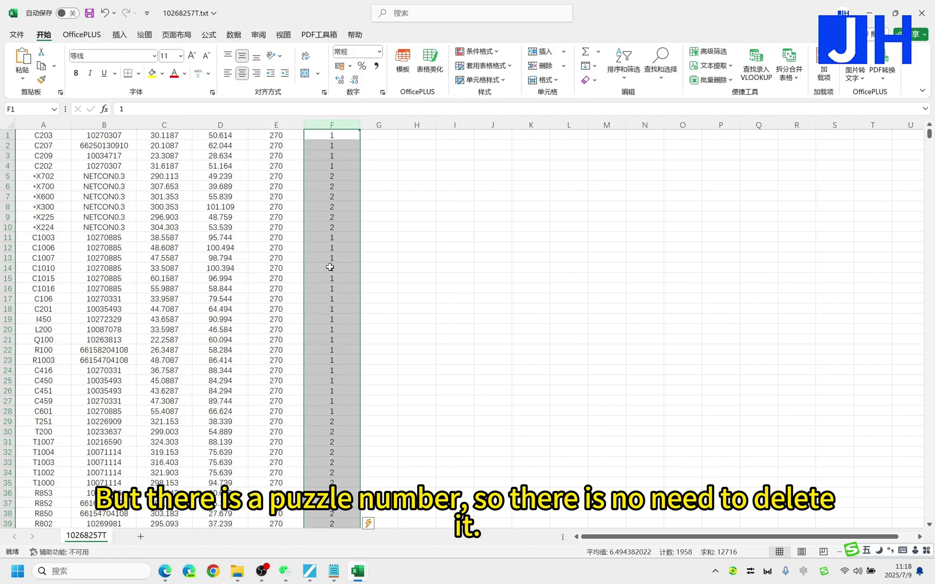
scroll(332, 299, "down", 5)
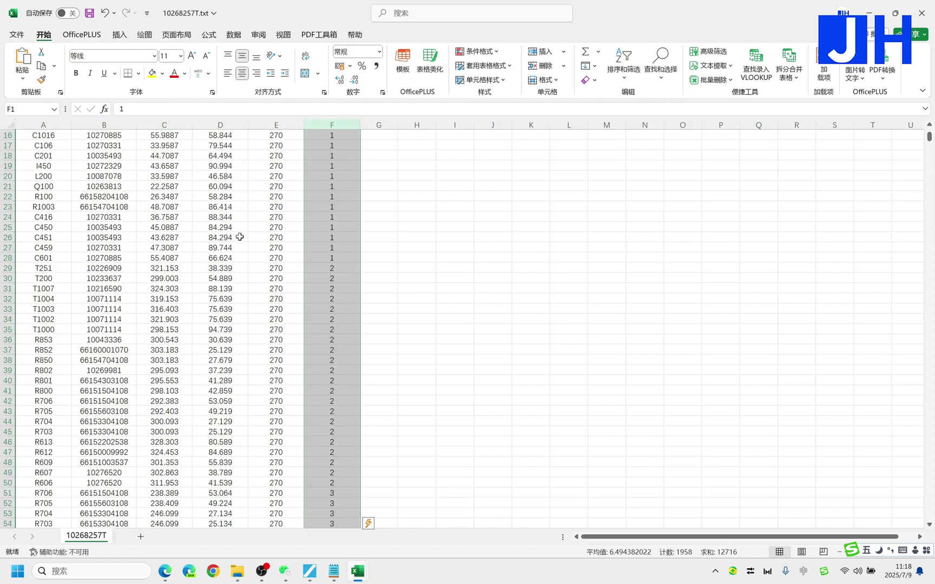
scroll(282, 184, "up", 5)
- Save a copy of the sheet as tab-delimited text named CAD.txt in the AOI程序 folder on drive E
left_click(16, 35)
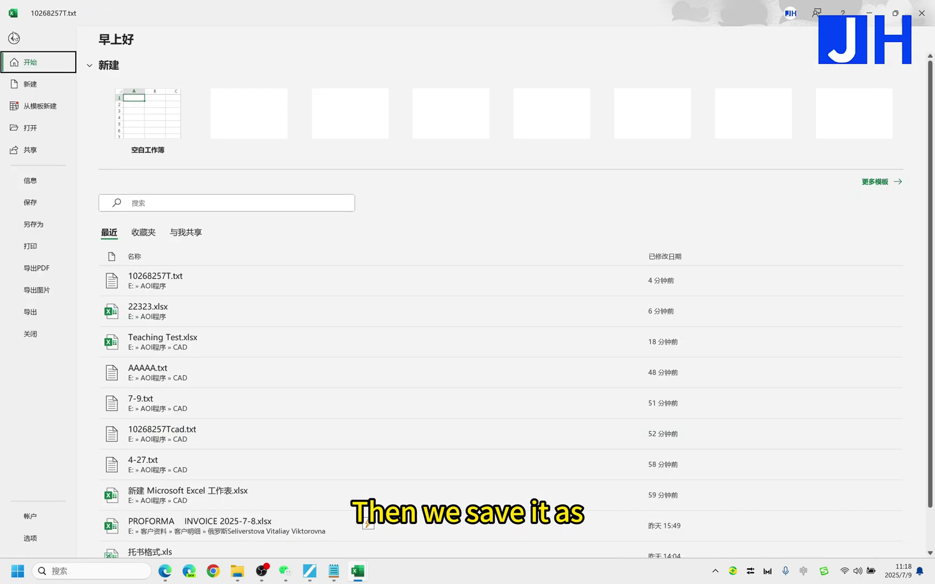
left_click(34, 224)
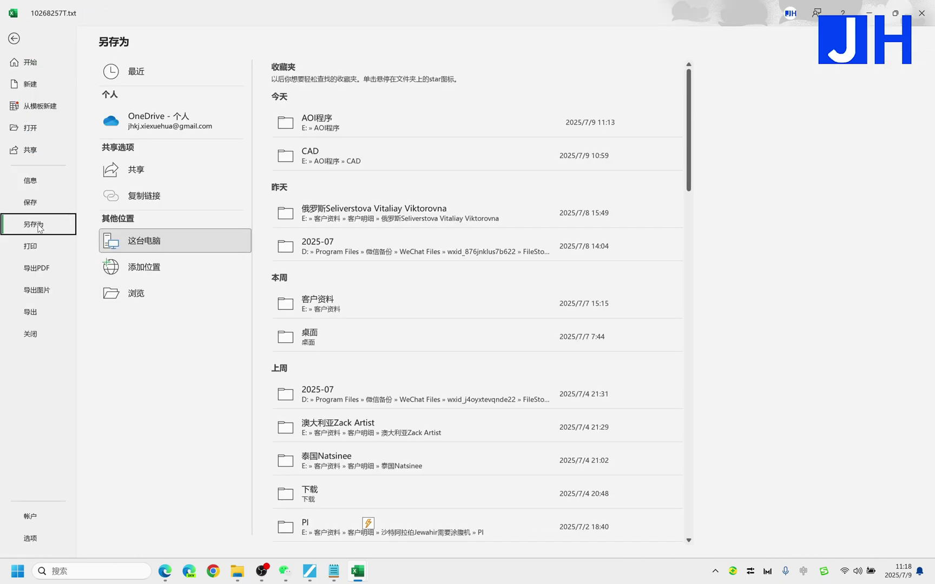
left_click(128, 236)
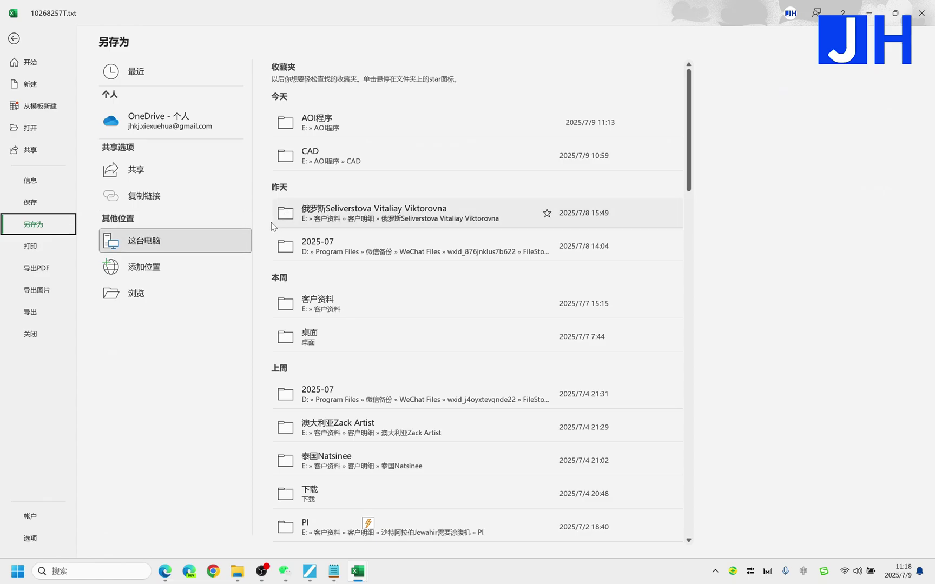
left_click(357, 132)
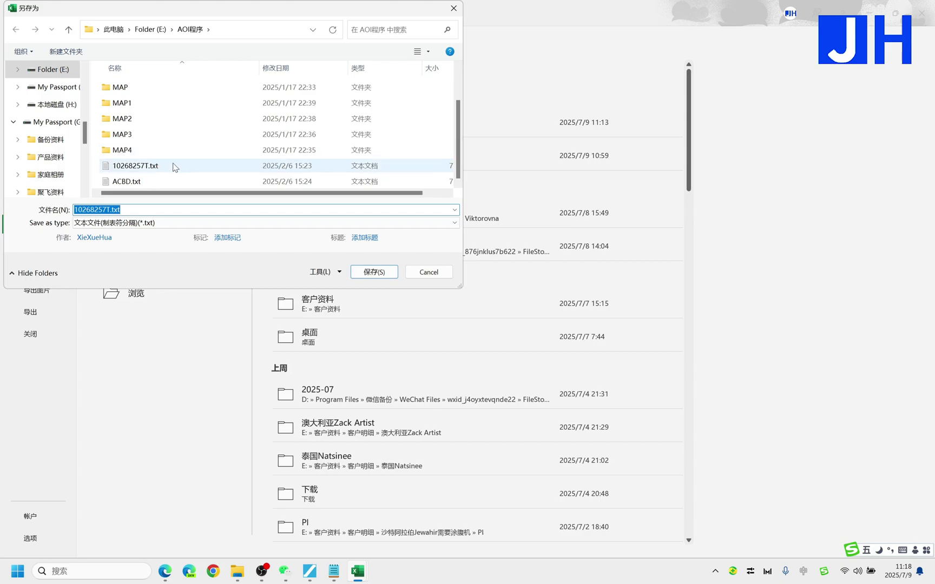
left_click(106, 210)
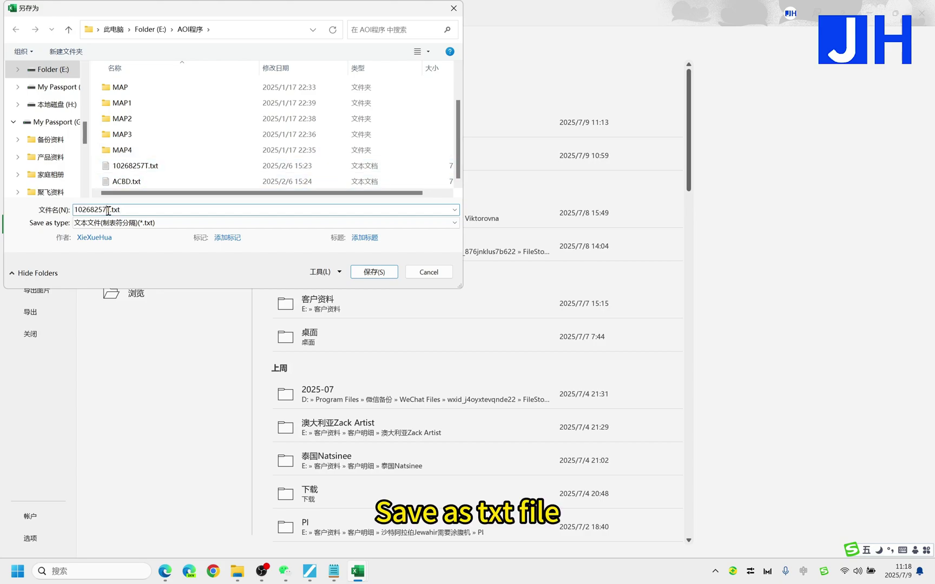
left_click_drag(110, 210, 18, 197)
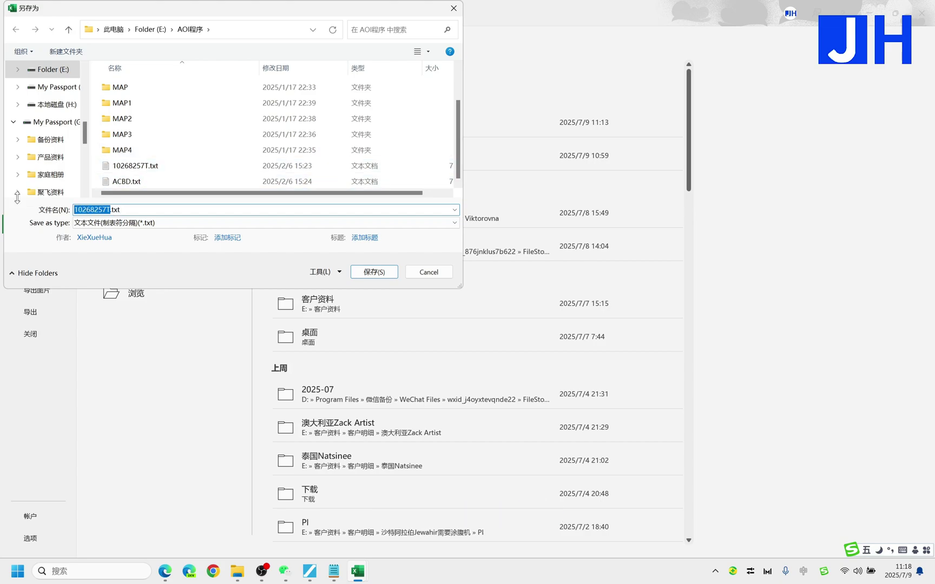
type("CAD")
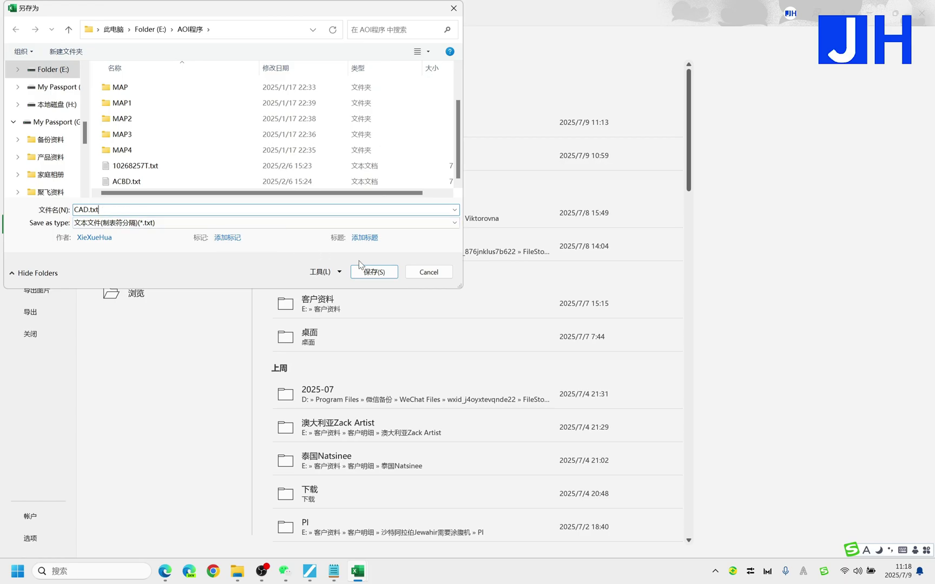
left_click(373, 271)
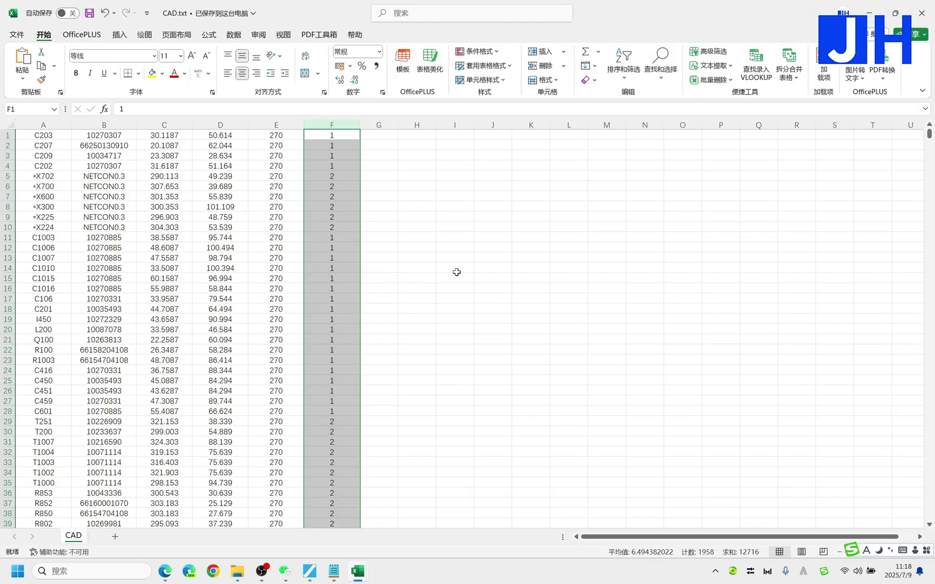
left_click(456, 272)
left_click(485, 245)
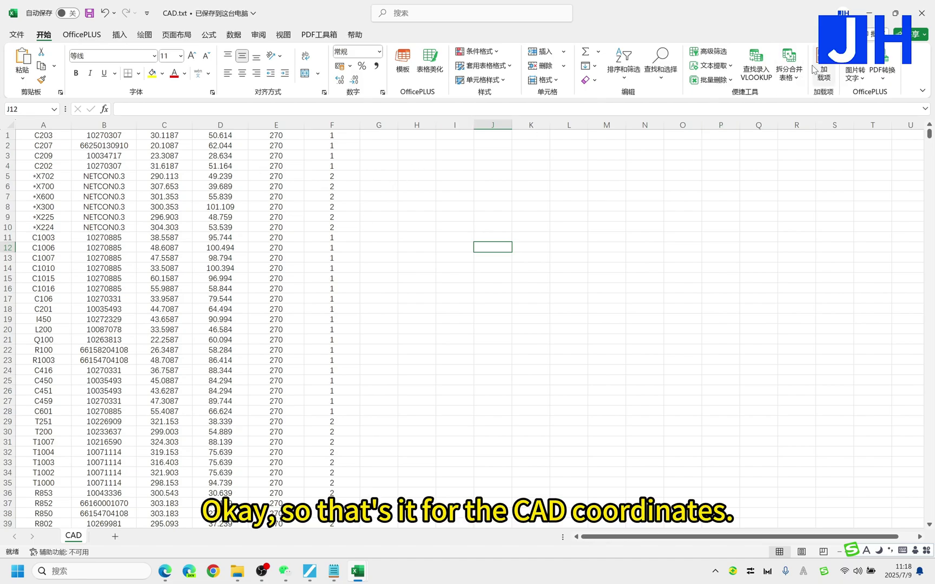
- Check the rows below MARK2 at the end of CAD.txt, from row 1959 on, for extra information
scroll(280, 231, "down", 11)
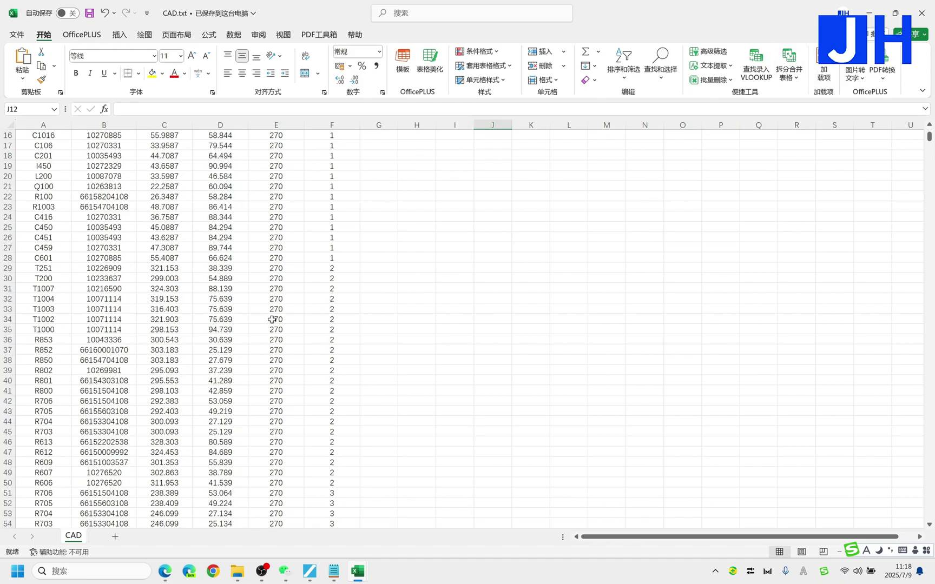
left_click_drag(930, 148, 930, 515)
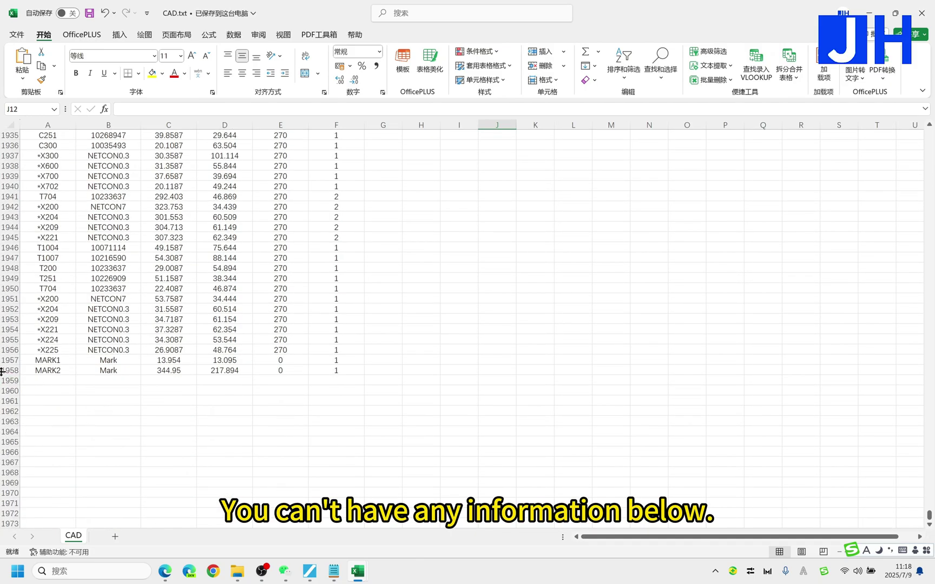
left_click_drag(32, 377, 392, 422)
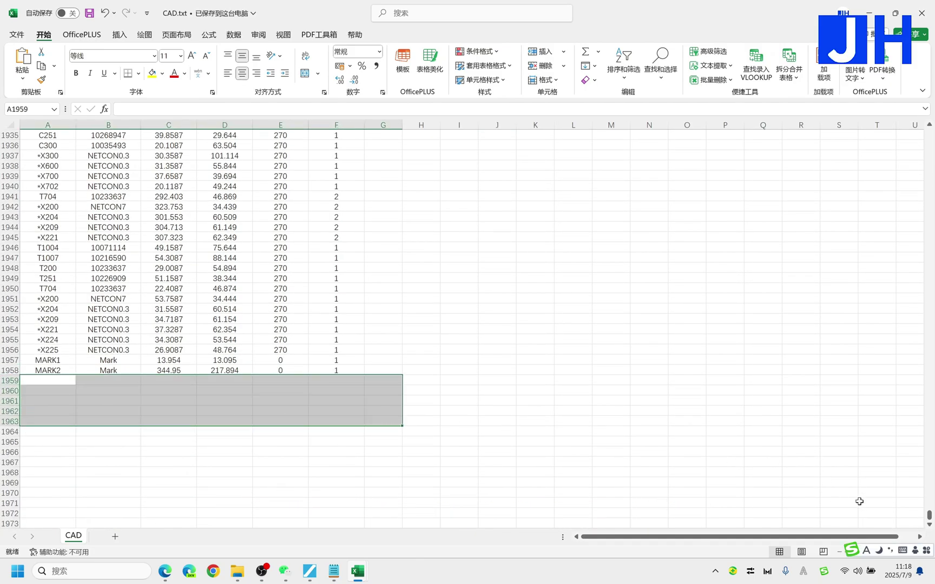
- Review the saved CAD.txt rows once more, from row 1 down to about row 159
left_click_drag(929, 515, 930, 130)
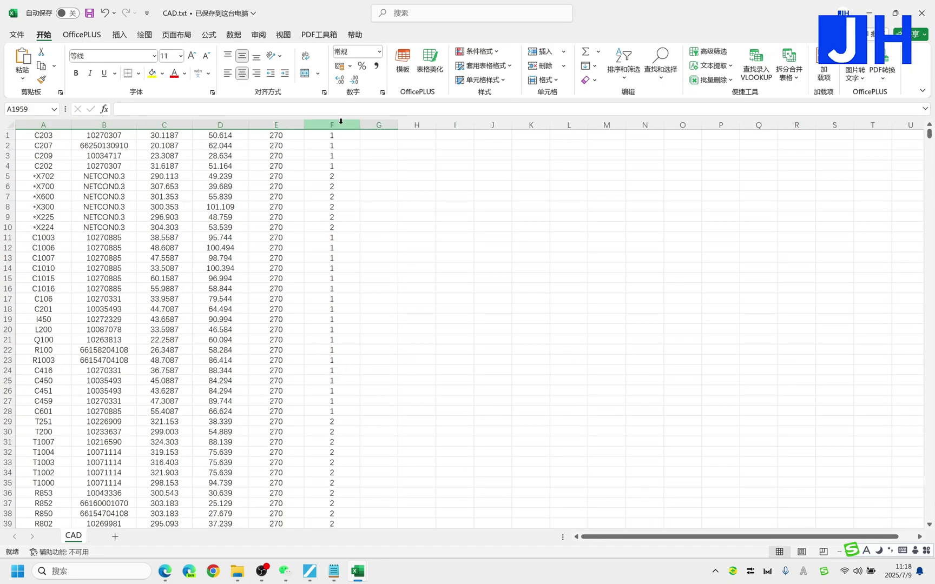
scroll(122, 324, "down", 20)
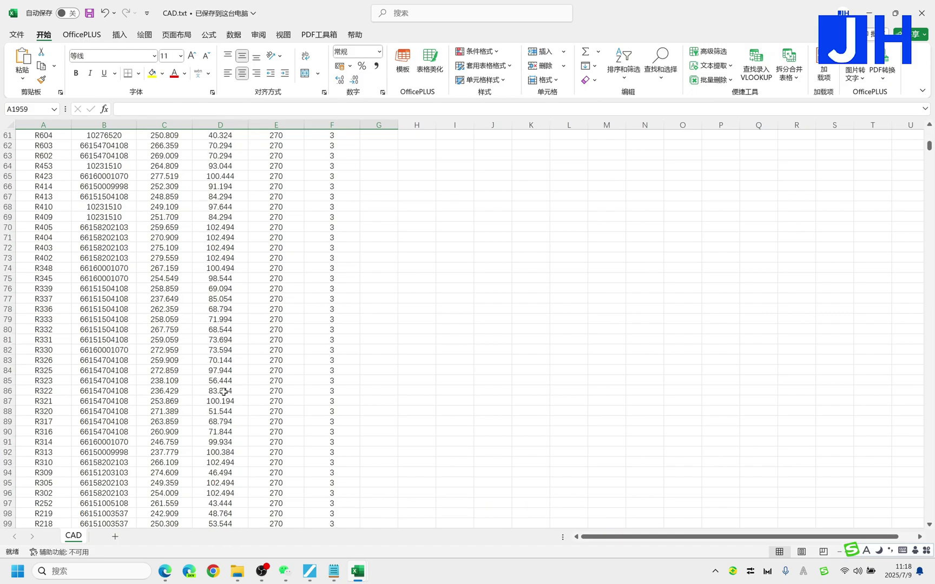
scroll(258, 388, "down", 9)
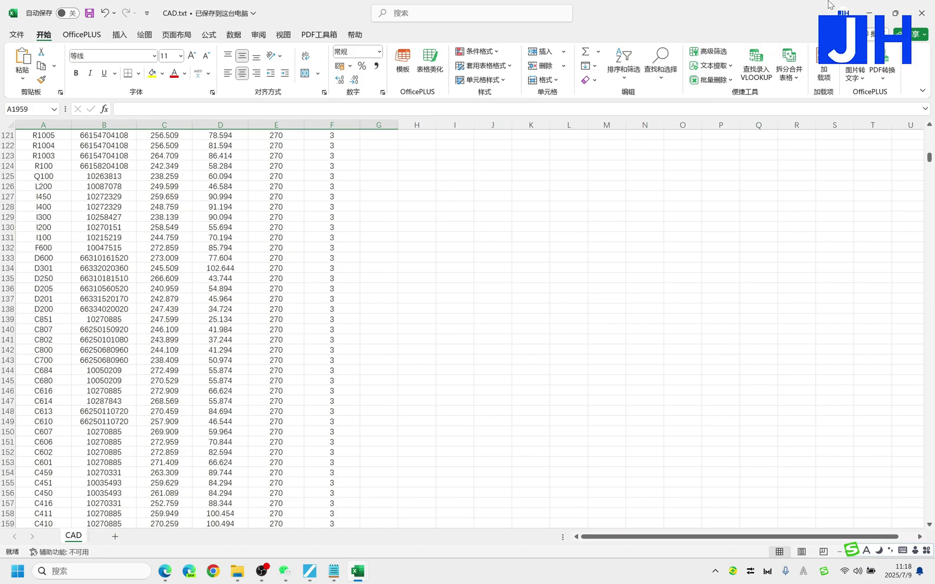
- Switch to JutzeAOI, choose the Editor design mode, and open General CAD Conversion
left_click(869, 14)
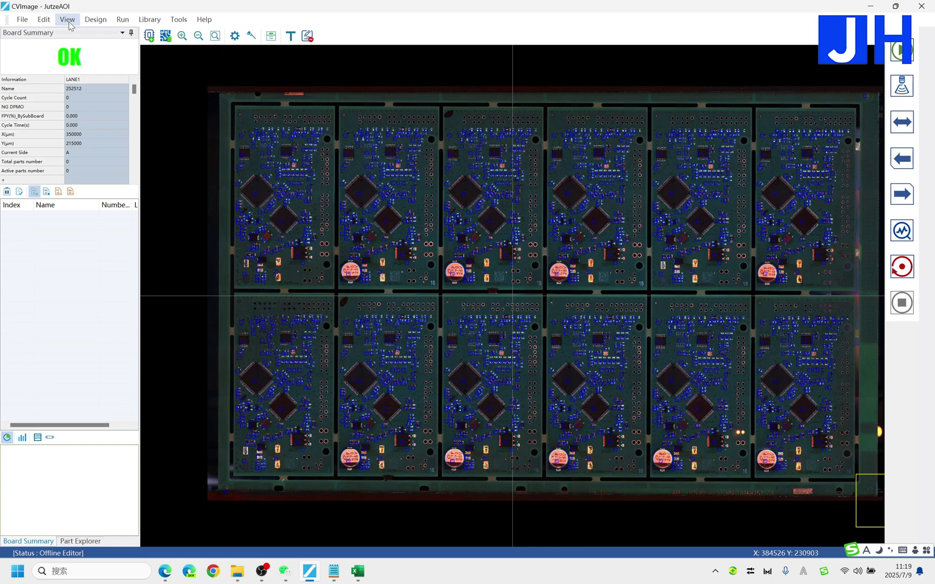
left_click(107, 23)
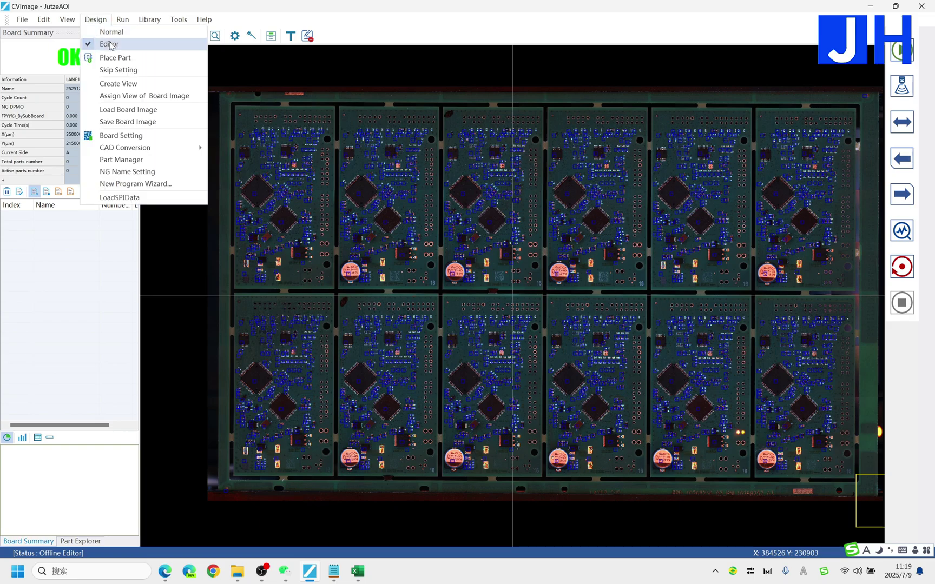
left_click(128, 48)
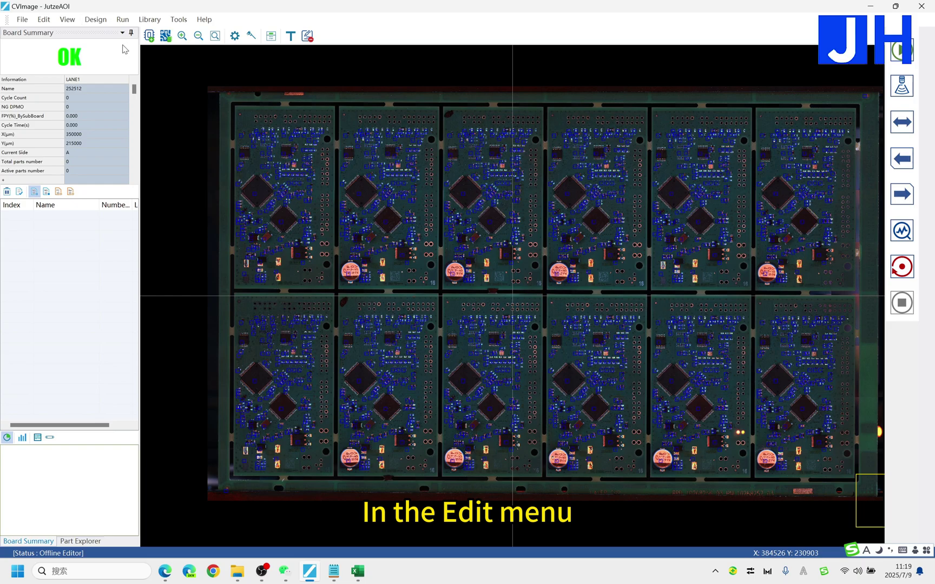
left_click(96, 20)
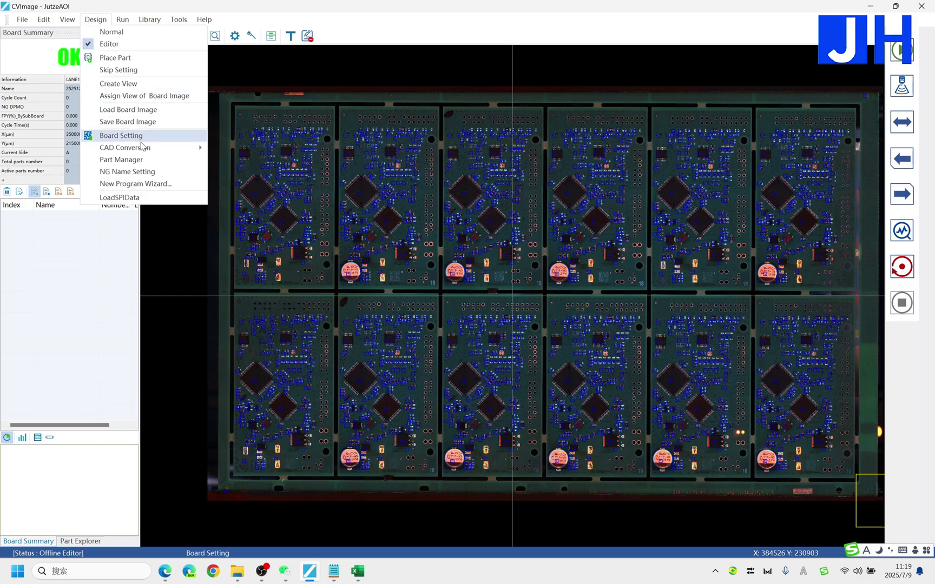
mouse_move(149, 151)
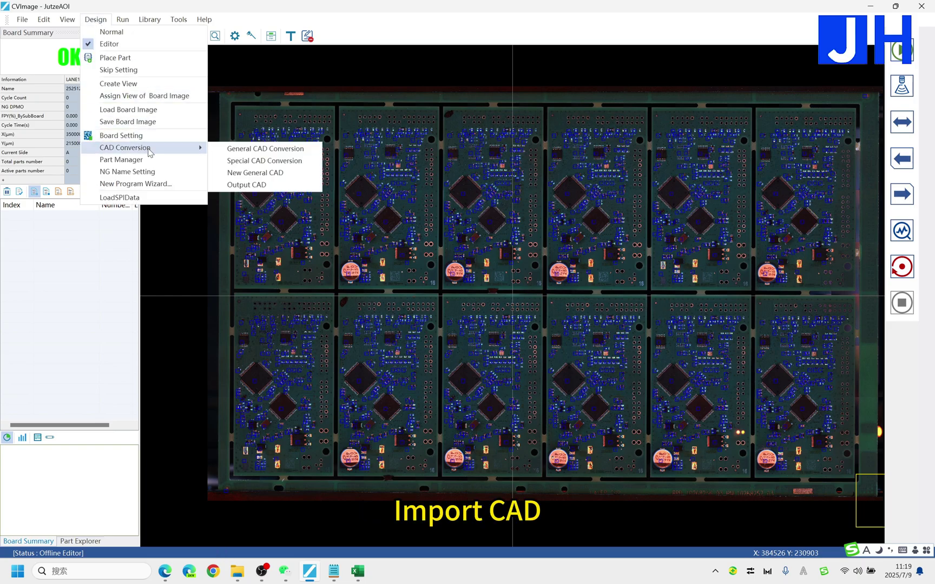
left_click(252, 150)
- Try to load CAD.txt from the AOI程序 folder on drive E into the CAD conversion
left_click(279, 160)
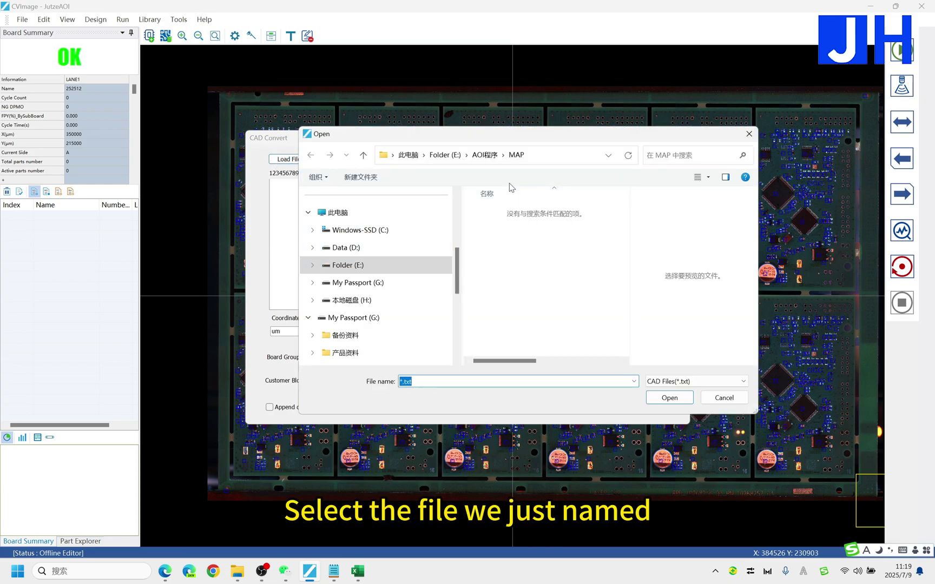
left_click(484, 155)
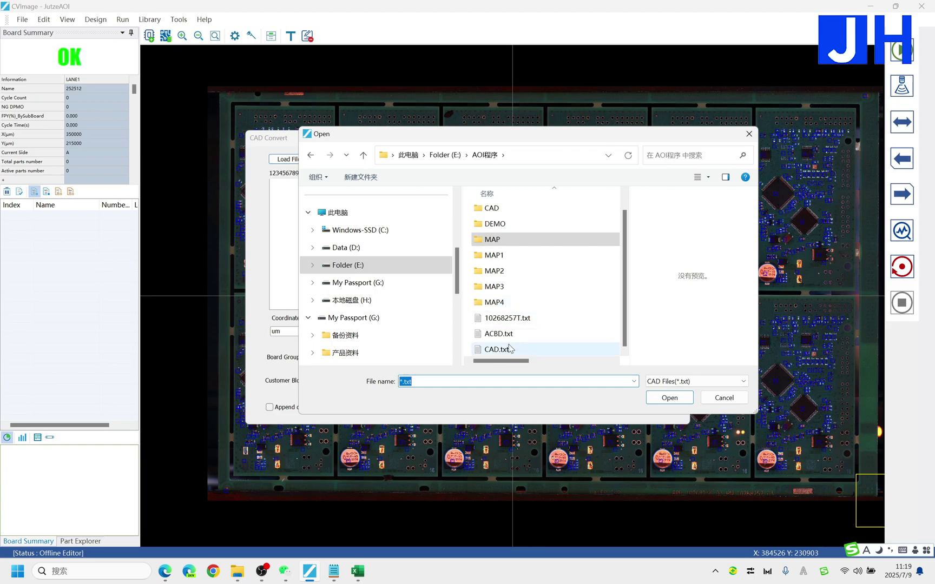
left_click(509, 348)
mouse_move(507, 361)
left_mouse_down()
mouse_move(546, 365)
mouse_move(506, 366)
left_mouse_up()
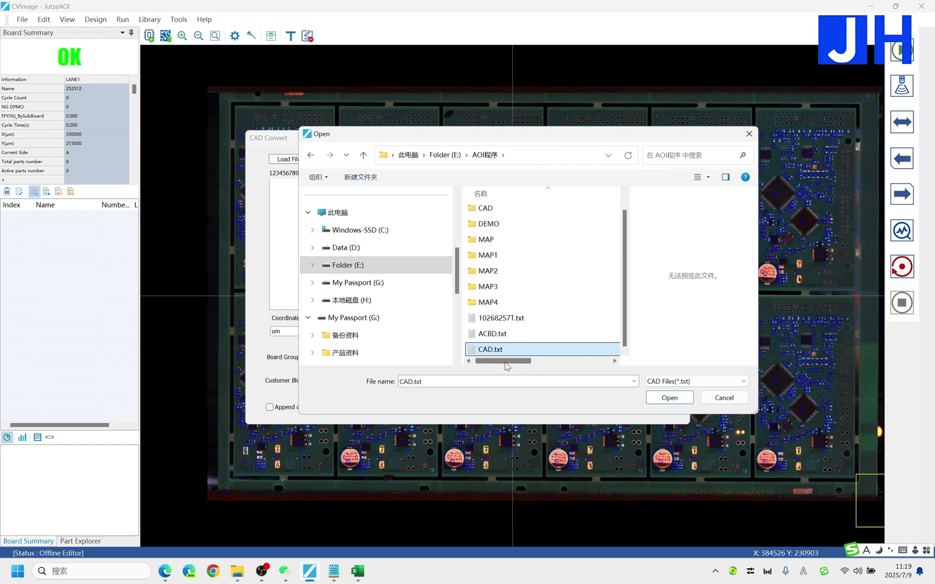
left_click(669, 398)
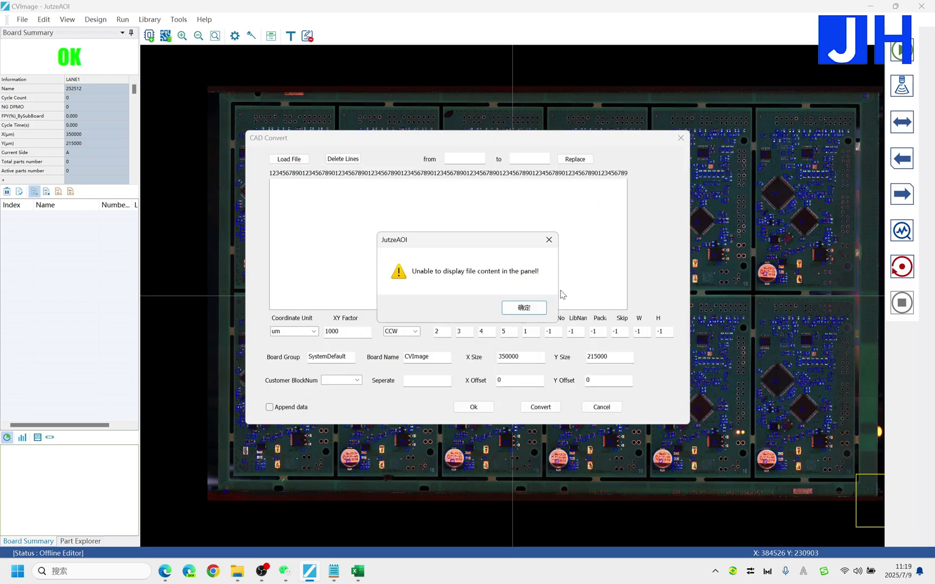
left_click(527, 308)
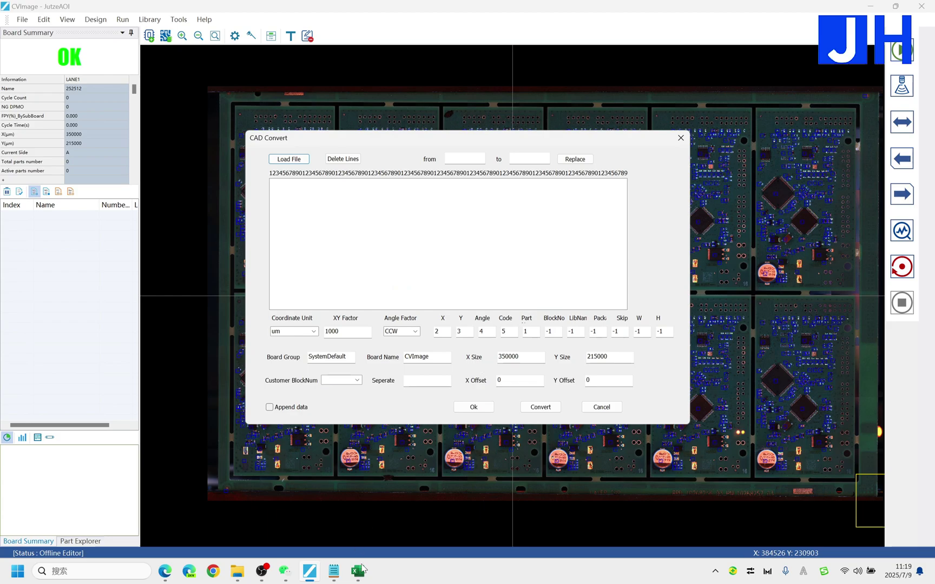
- Close the CAD.txt and 22323.xlsx workbooks in Excel, and close ACBD.txt and the Notepad window
mouse_move(357, 571)
left_click(374, 533)
left_click(311, 214)
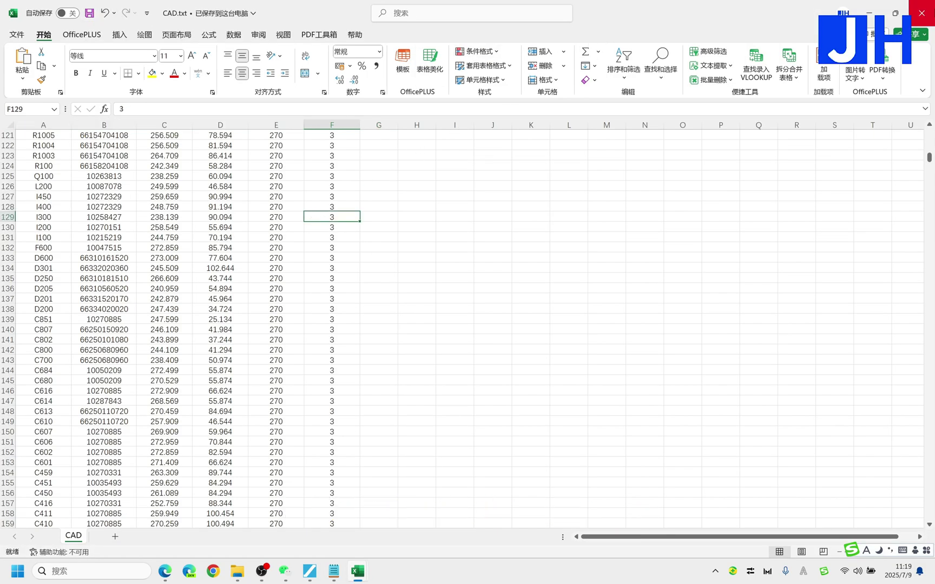
left_click(921, 13)
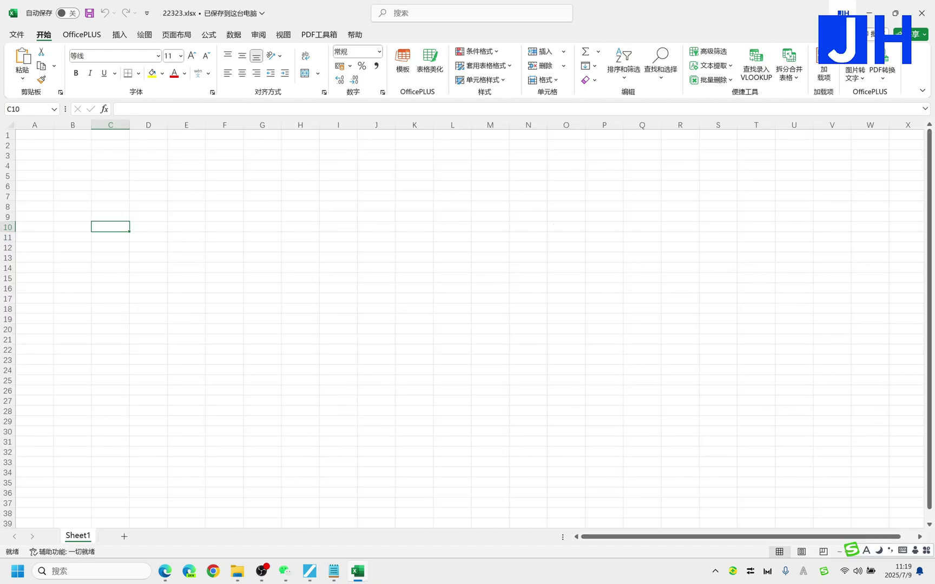
left_click(922, 13)
left_click(335, 569)
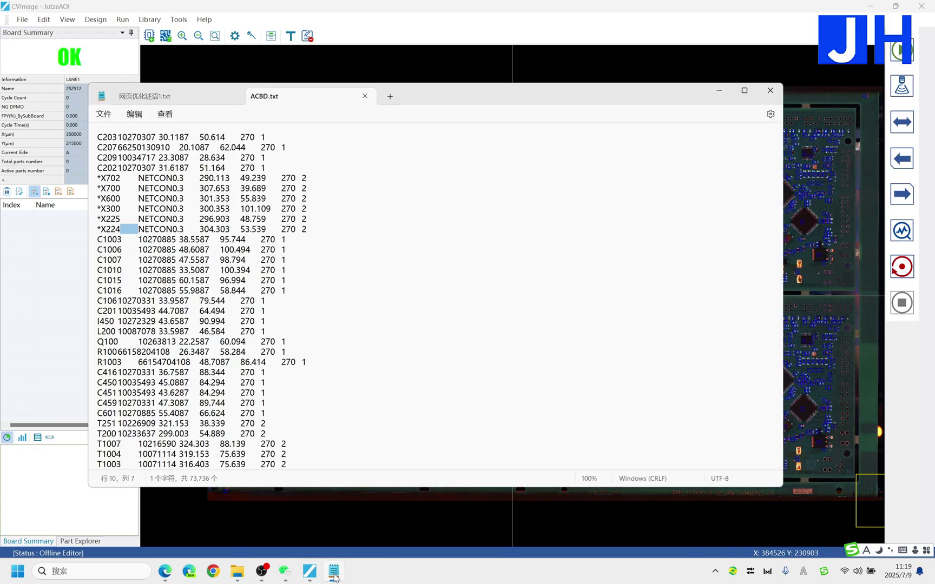
left_click(365, 96)
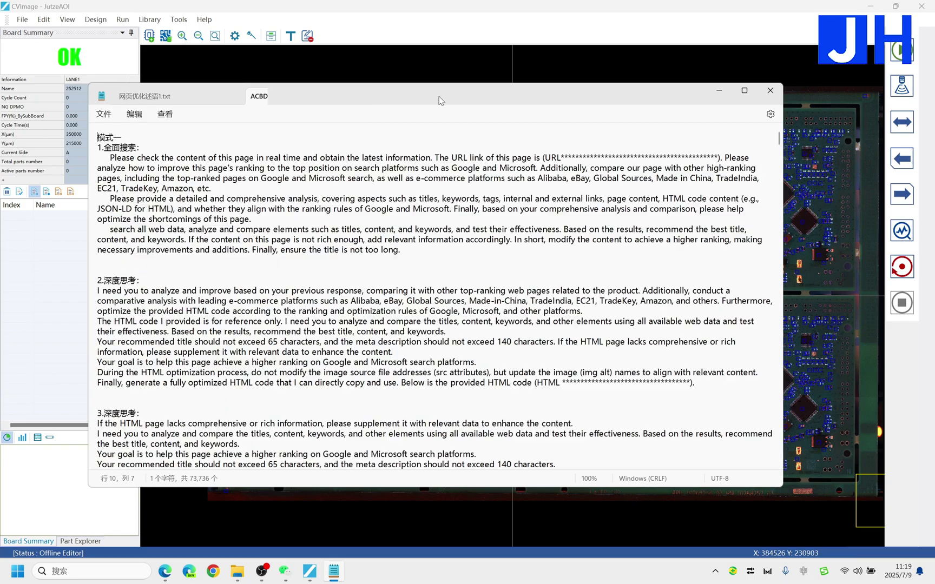
left_click(770, 91)
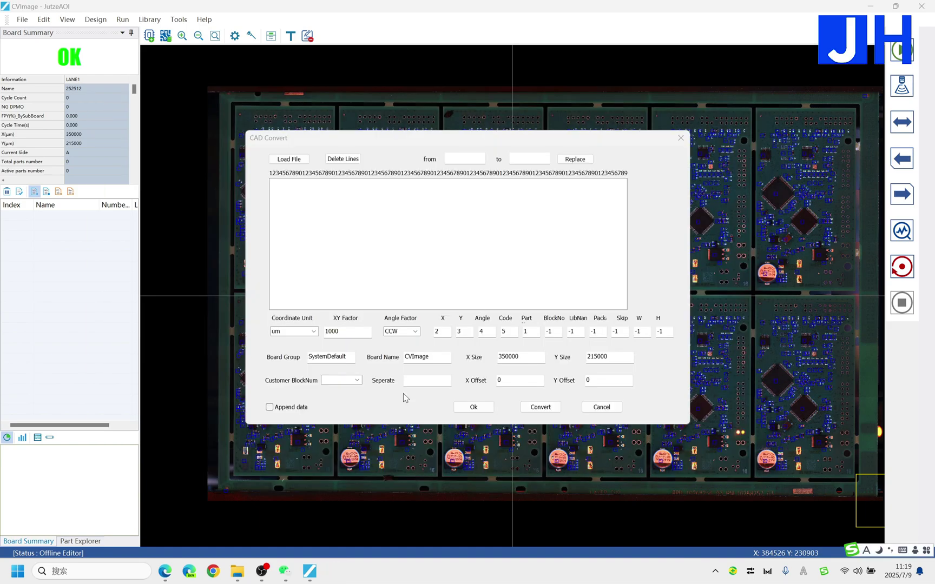
- Try the CAD conversion with no file loaded, and close the CAD Convert dialog
left_click(346, 234)
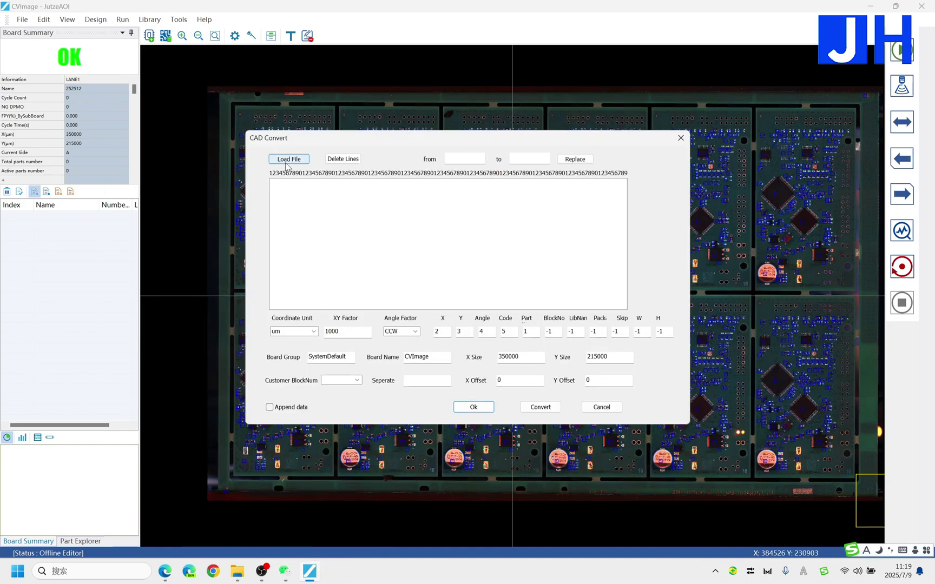
left_click(539, 407)
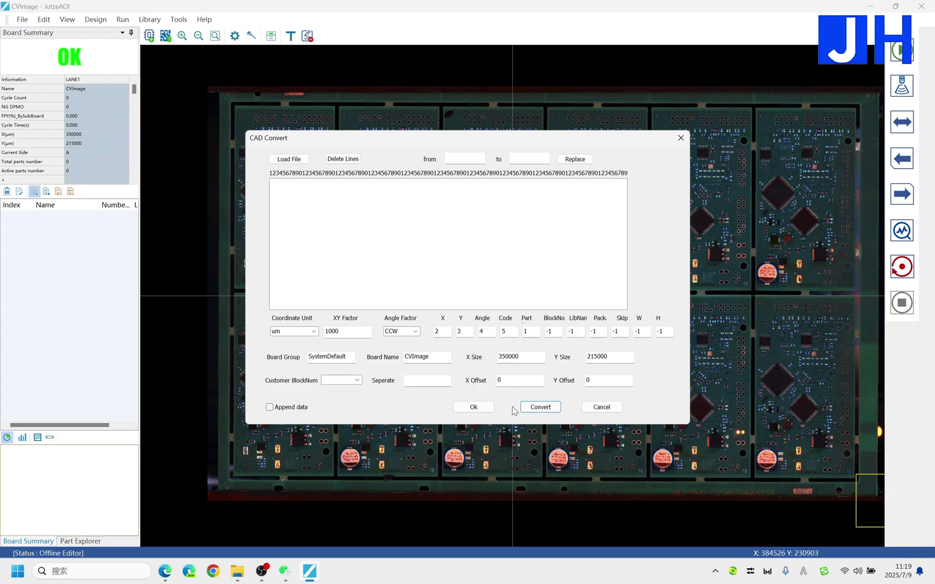
left_click(601, 407)
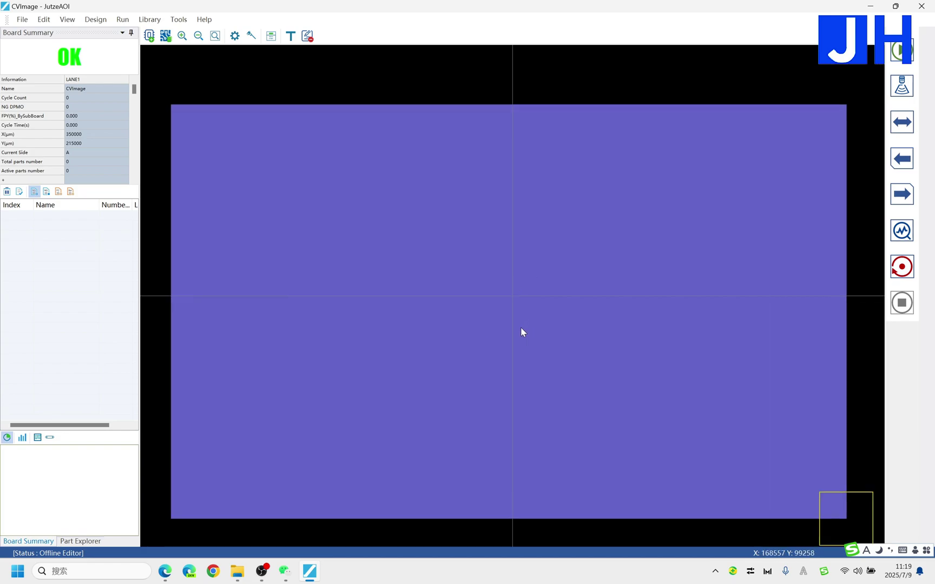
- Reopen General CAD Conversion in Editor mode and load CAD.txt from the AOI程序 folder
left_click(95, 20)
left_click(111, 48)
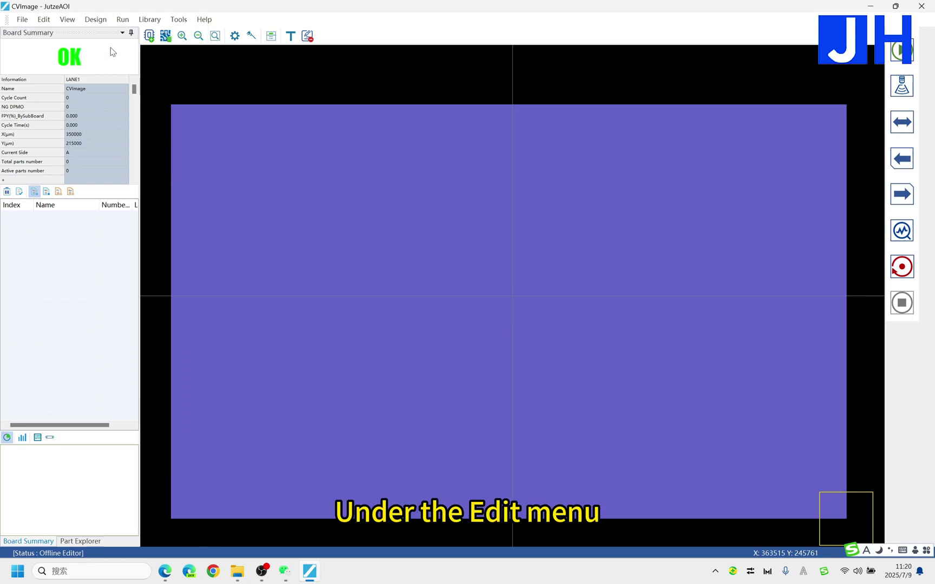
left_click(99, 21)
mouse_move(173, 147)
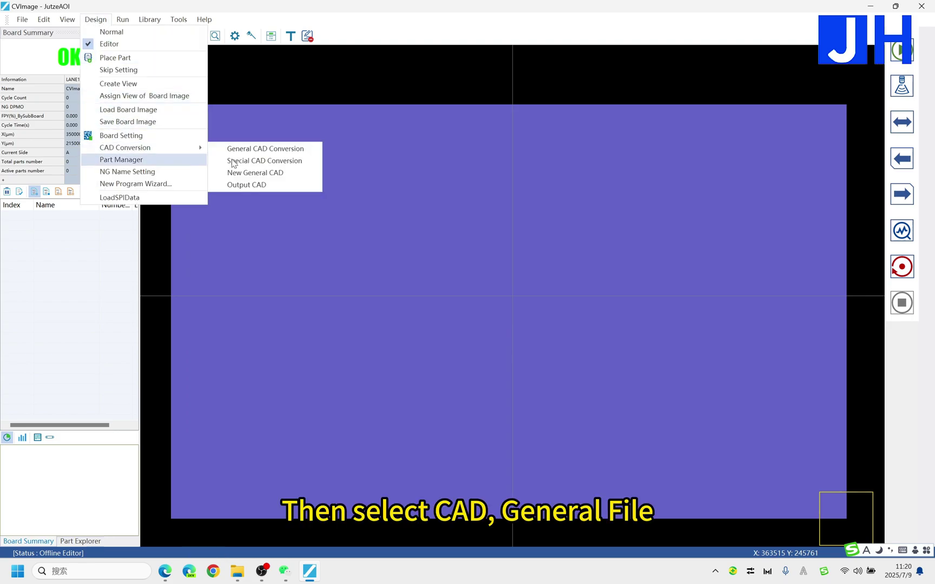
left_click(297, 149)
left_click(287, 160)
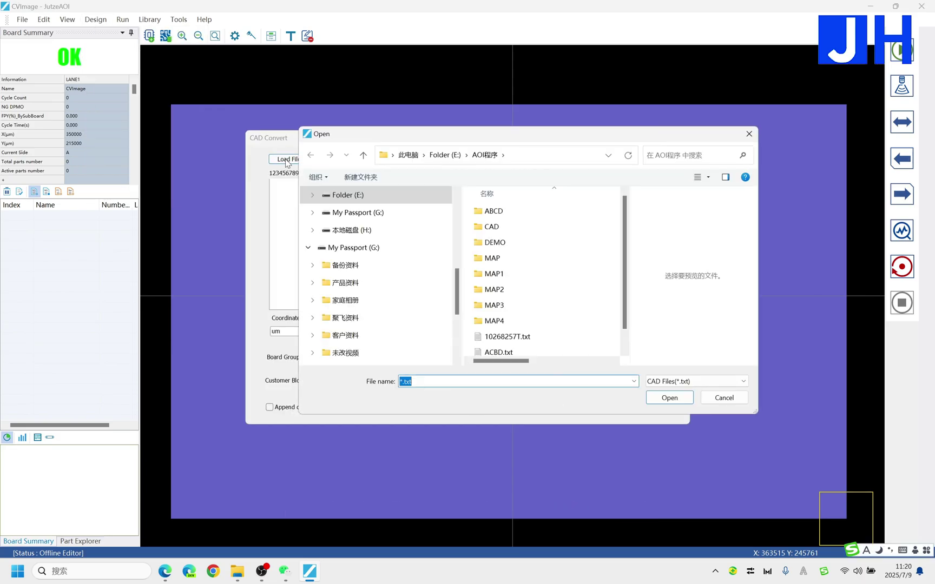
scroll(509, 300, "down", 1)
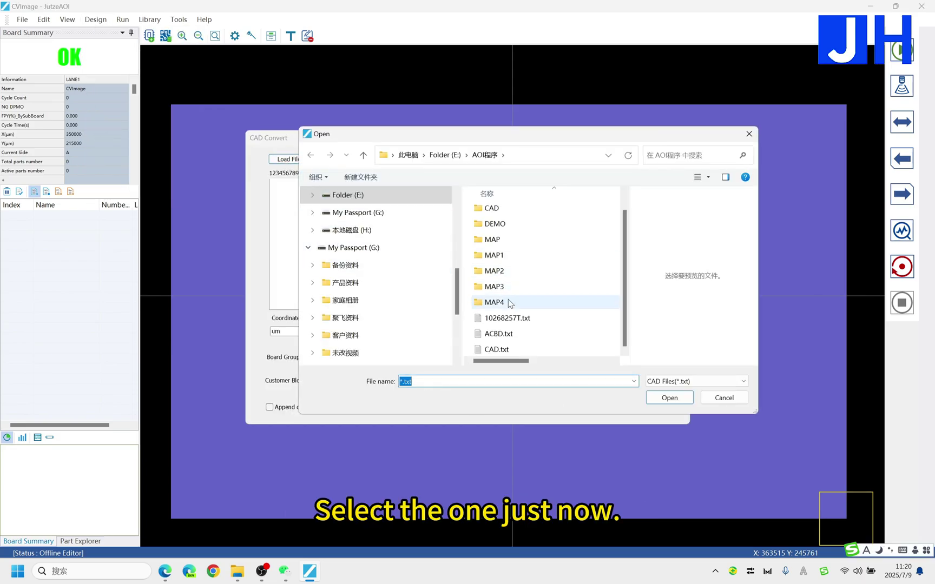
left_click(502, 352)
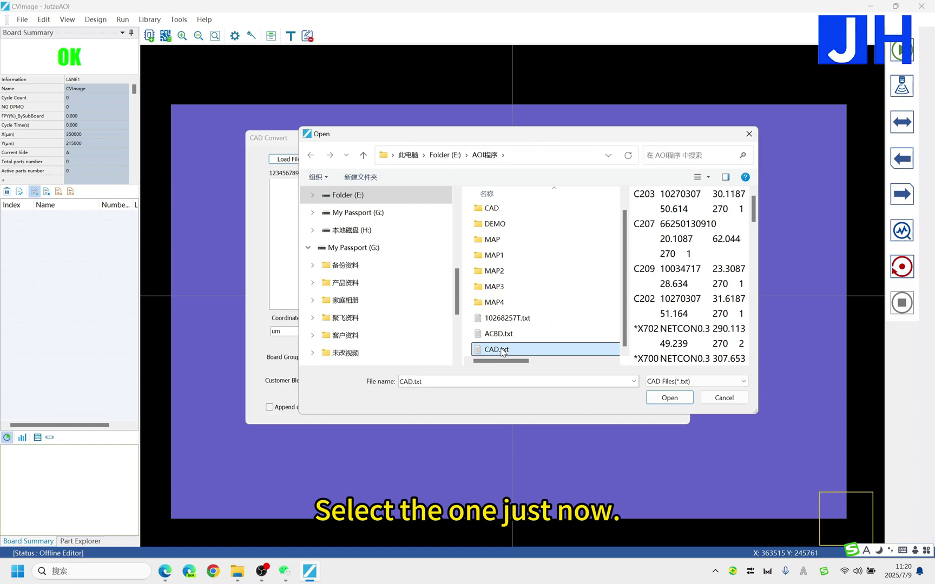
left_click(664, 399)
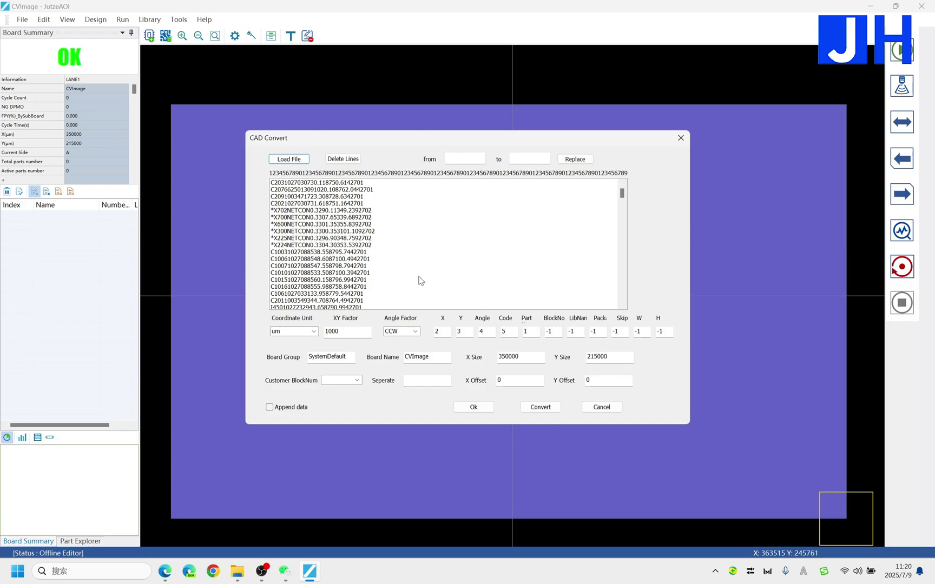
- Open CAD.txt in Notepad and compare the component designator column with the Part column number in CAD Convert
left_click(530, 332)
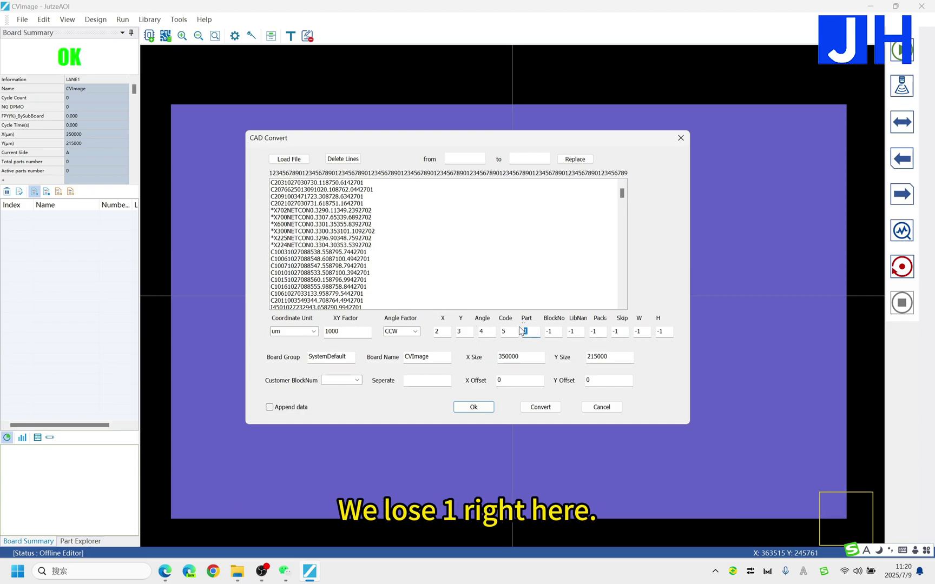
left_click_drag(528, 332, 517, 334)
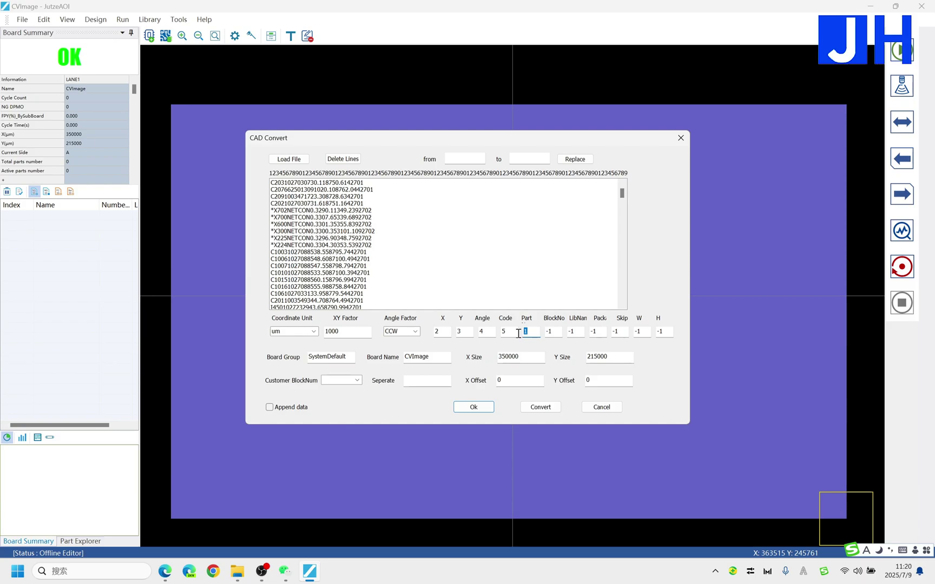
left_click(237, 572)
left_click(133, 279)
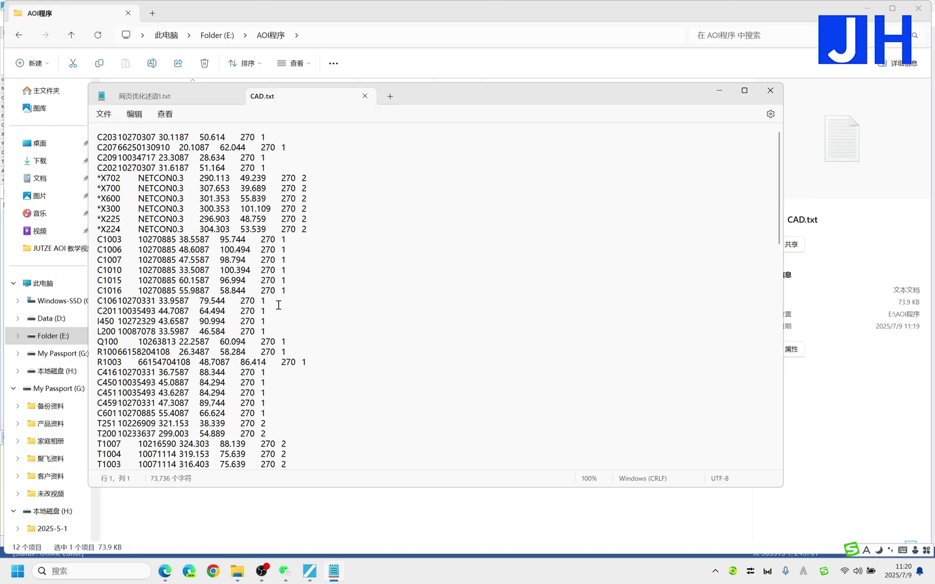
left_click_drag(120, 178, 122, 230)
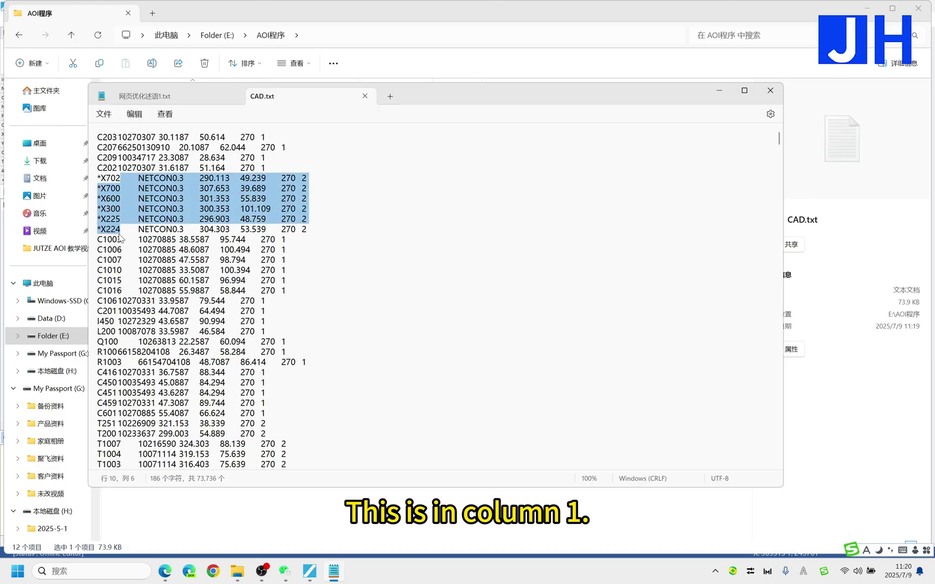
left_click(108, 179)
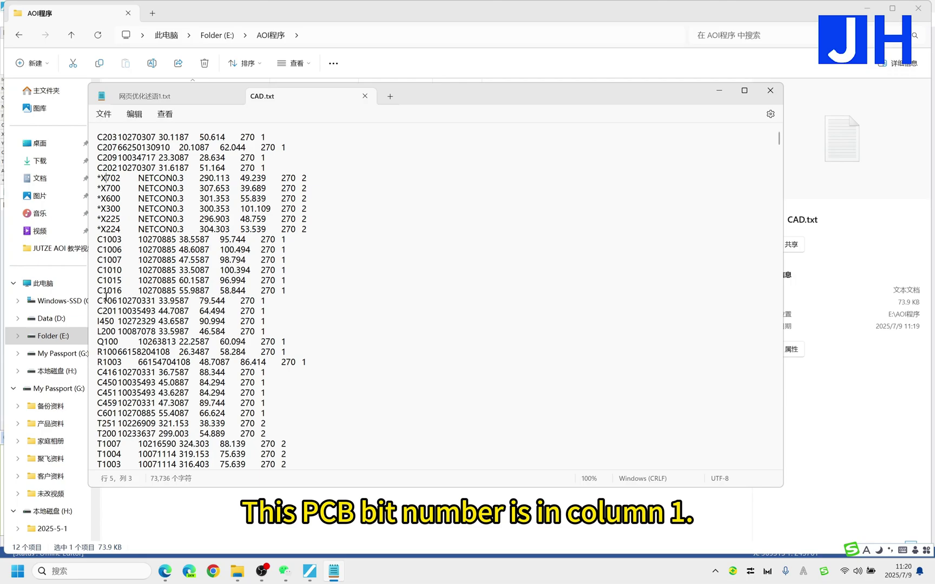
left_click(335, 571)
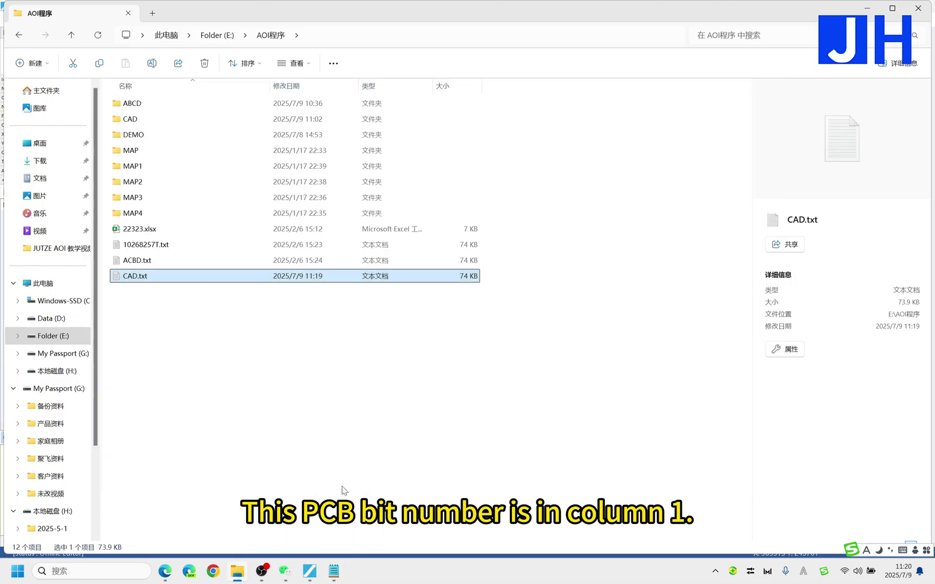
left_click(311, 571)
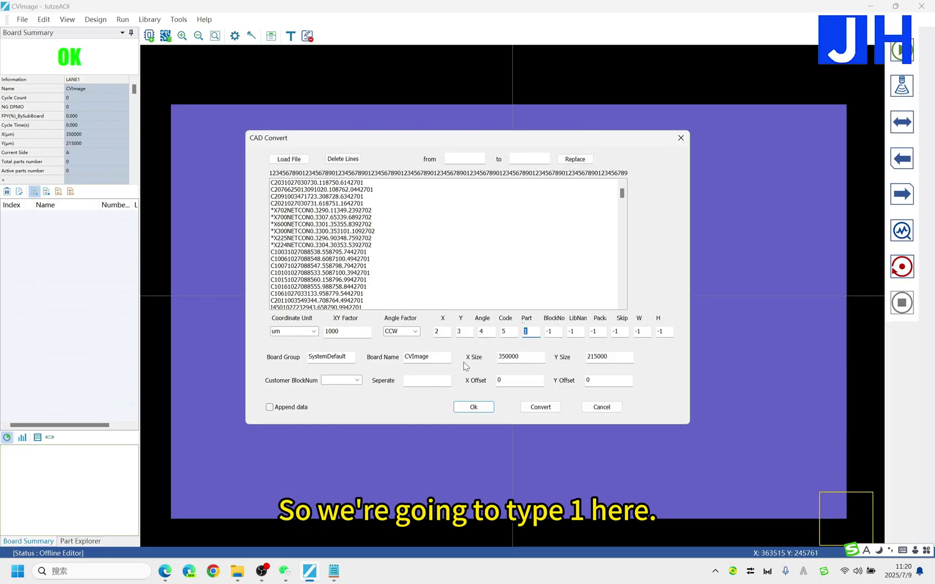
- Check the column order in CAD.txt and assign column 2 to Code and column 3 to X in CAD Convert
left_click(330, 572)
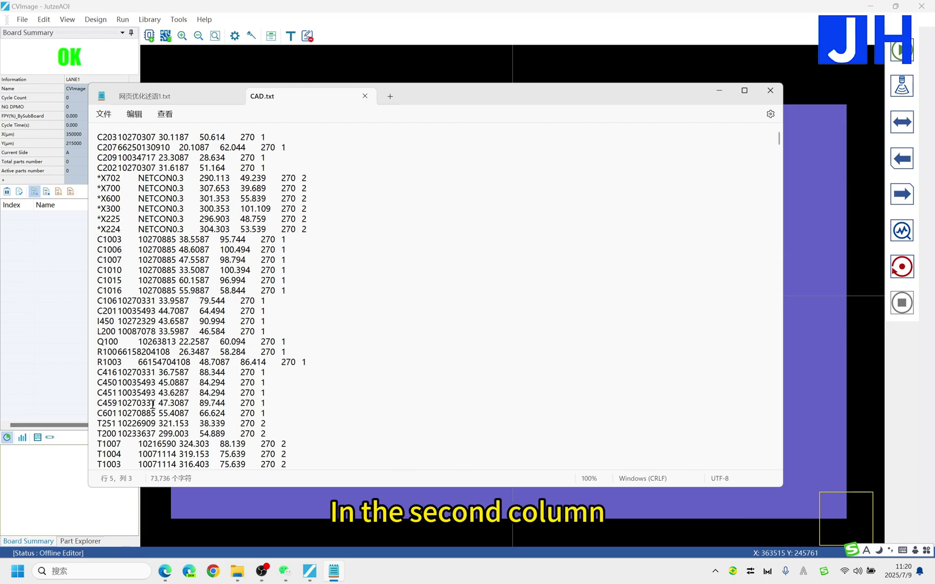
left_click(333, 571)
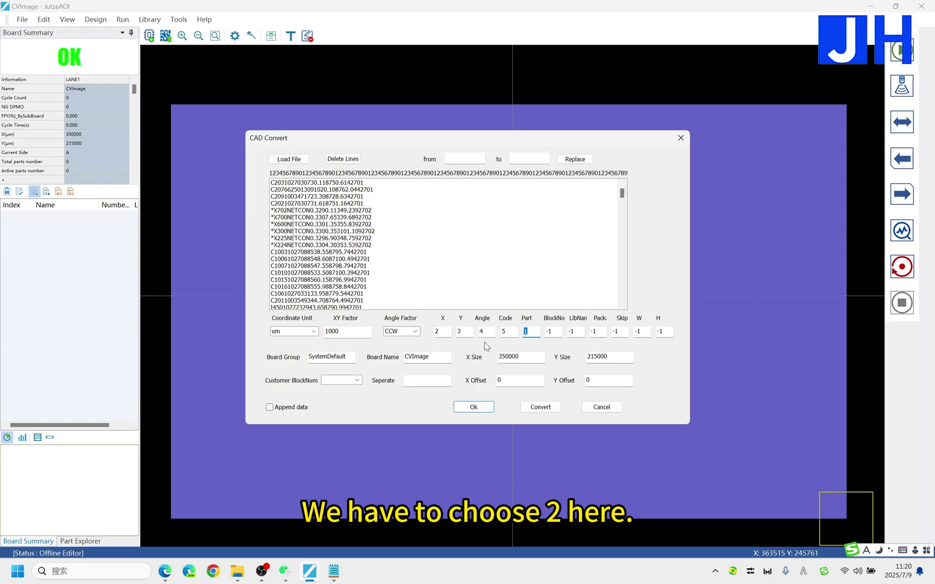
double_click(499, 331)
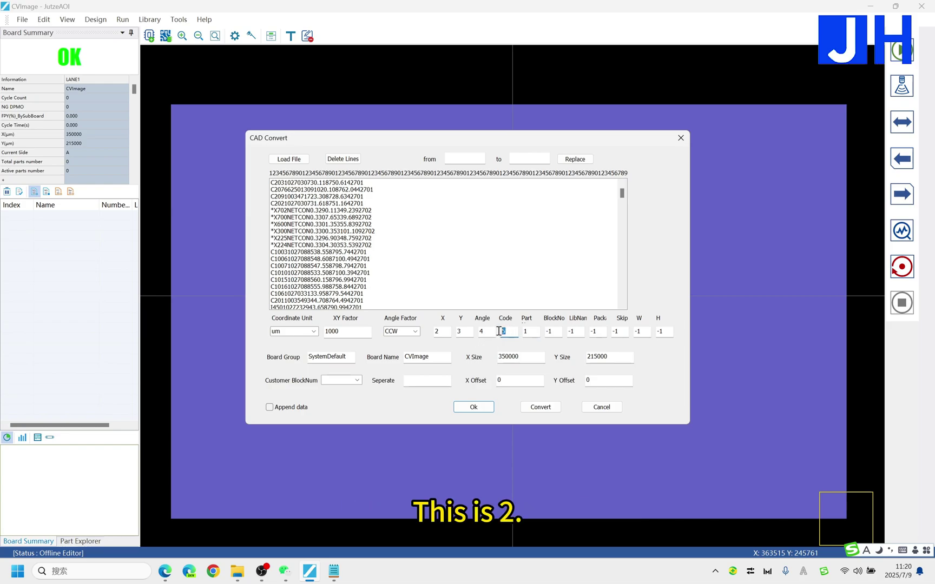
type("2")
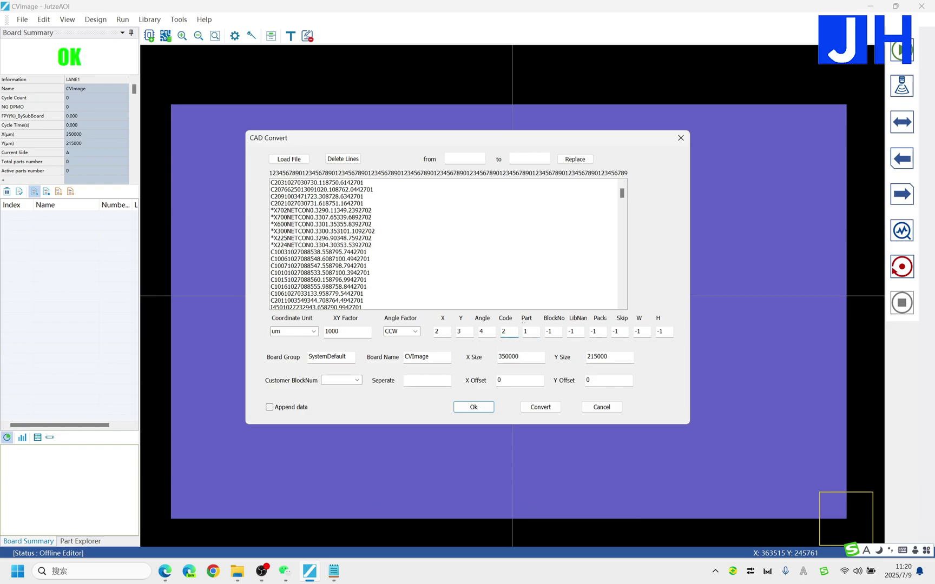
left_click(334, 571)
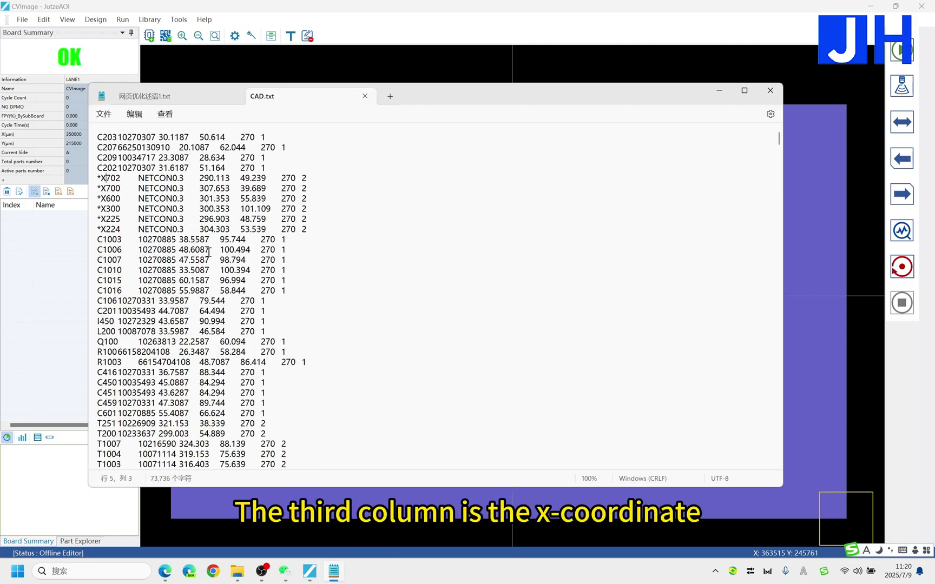
left_click(329, 580)
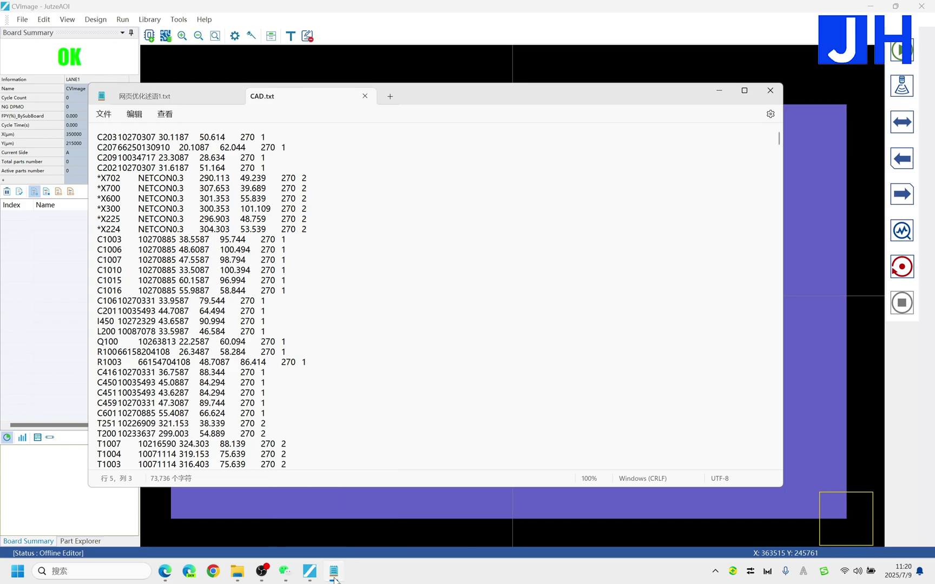
double_click(438, 331)
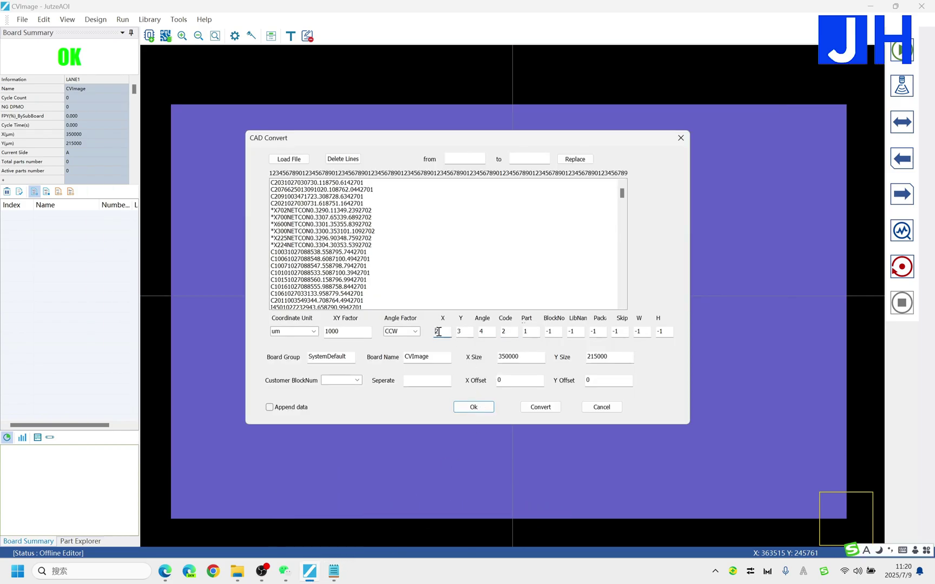
type("3")
- Check the coordinate columns in CAD.txt and assign column 4 to Y and column 5 to Angle
left_click(334, 570)
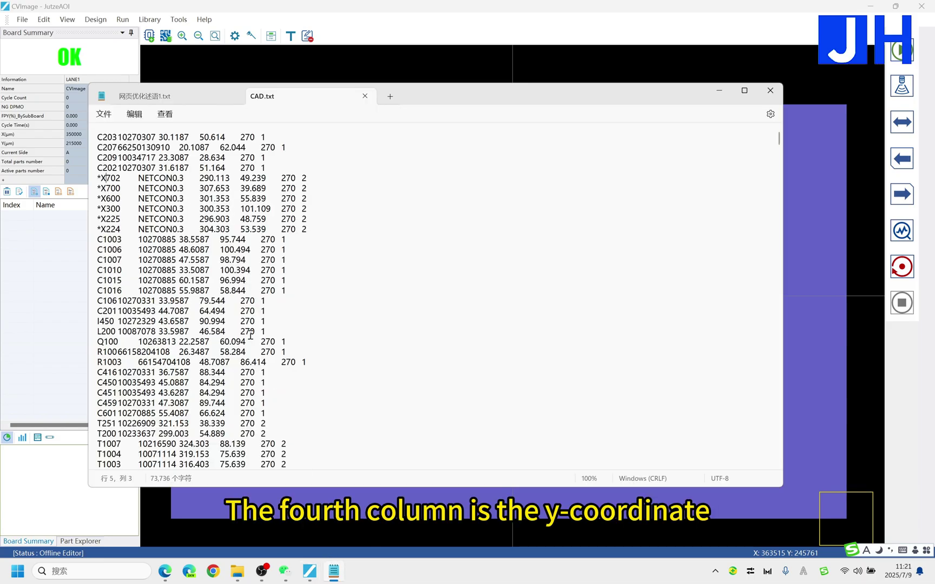
left_click(337, 579)
double_click(463, 331)
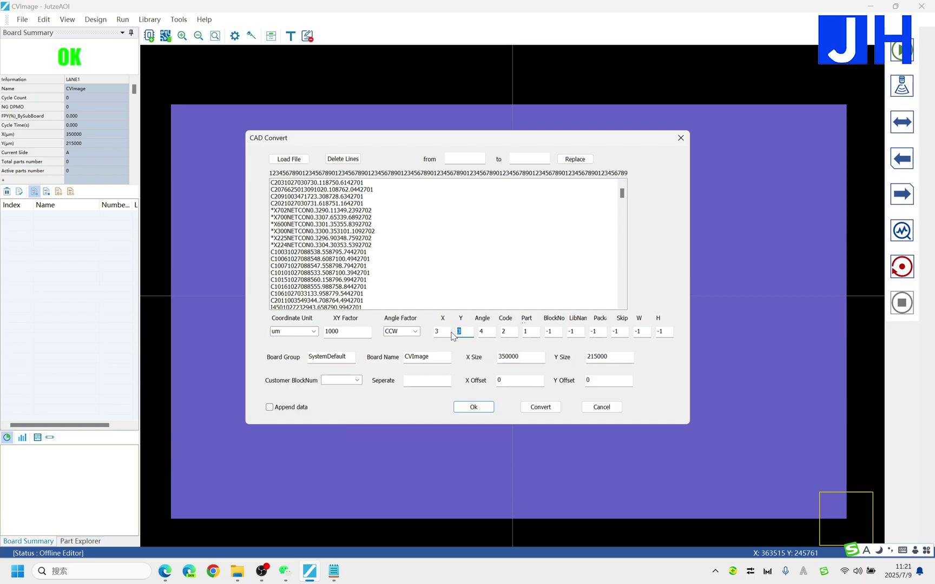
type("4")
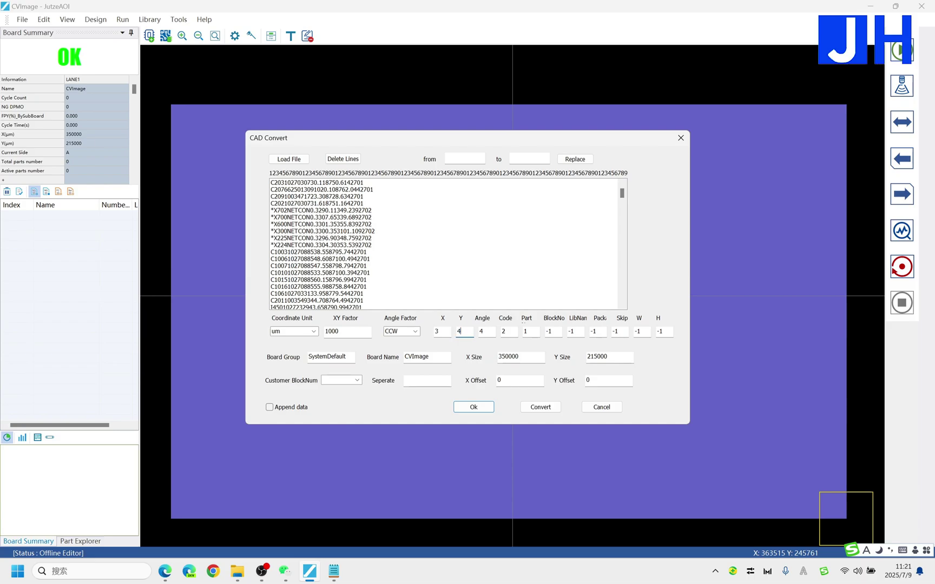
double_click(480, 331)
type("5")
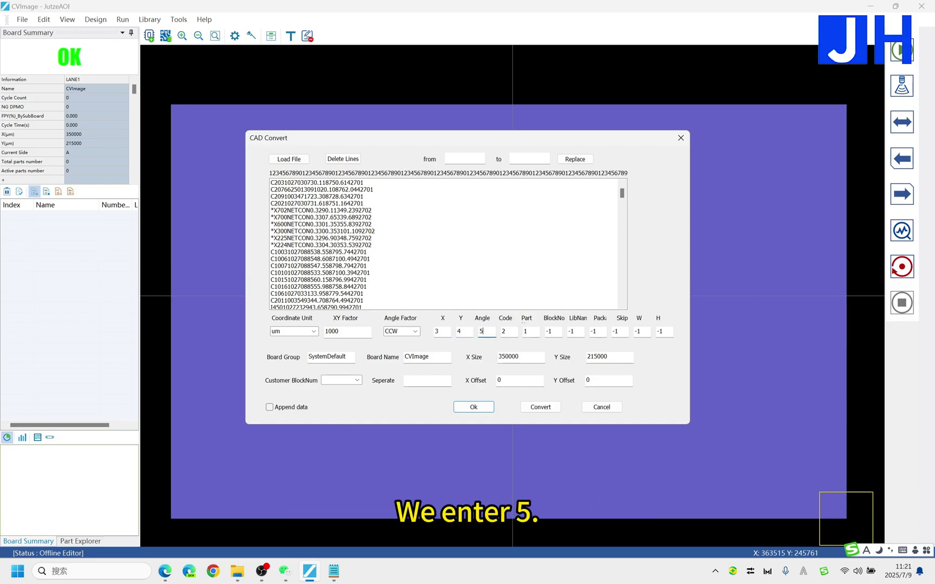
- Check the panel block column in CAD.txt and assign column 6 to BlockNo
left_click(333, 570)
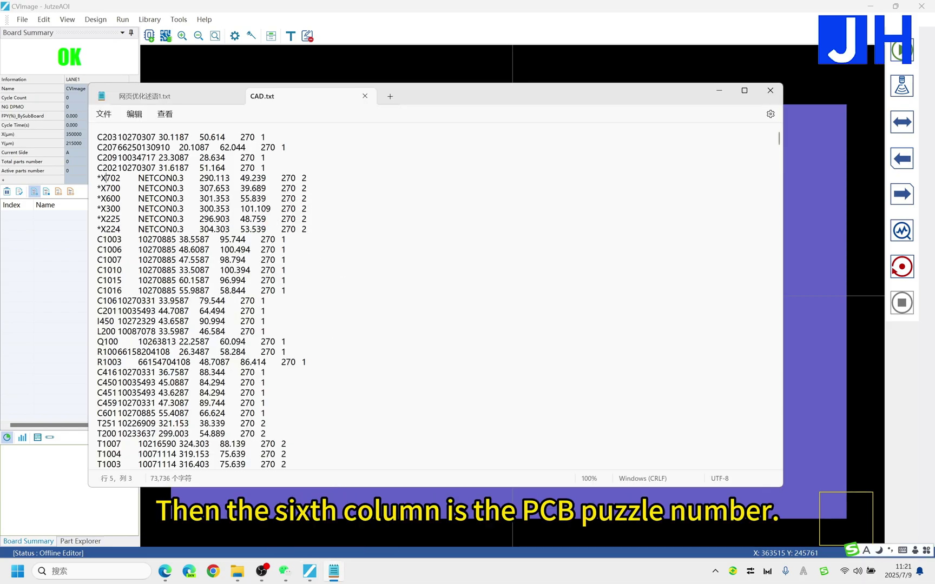
left_click(333, 571)
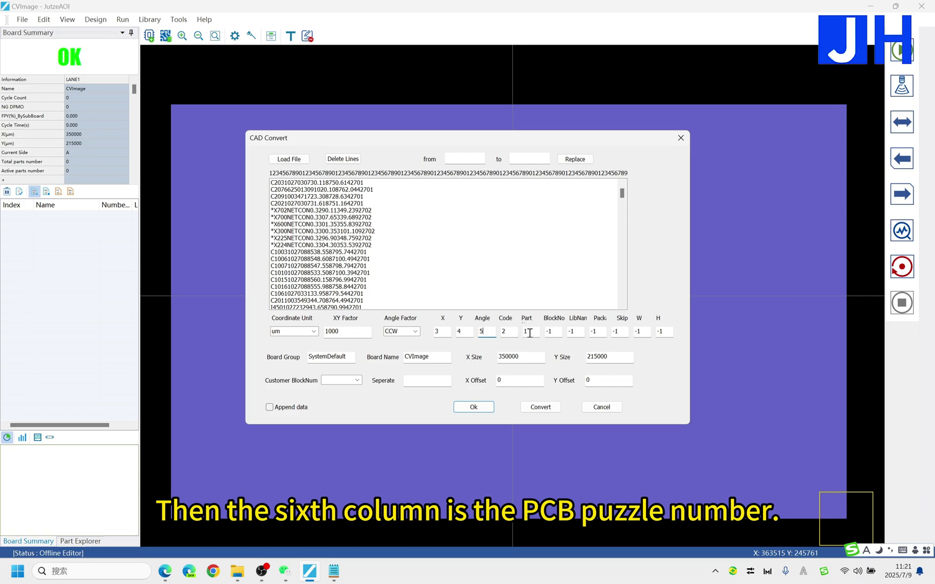
left_click(529, 332)
key("Tab")
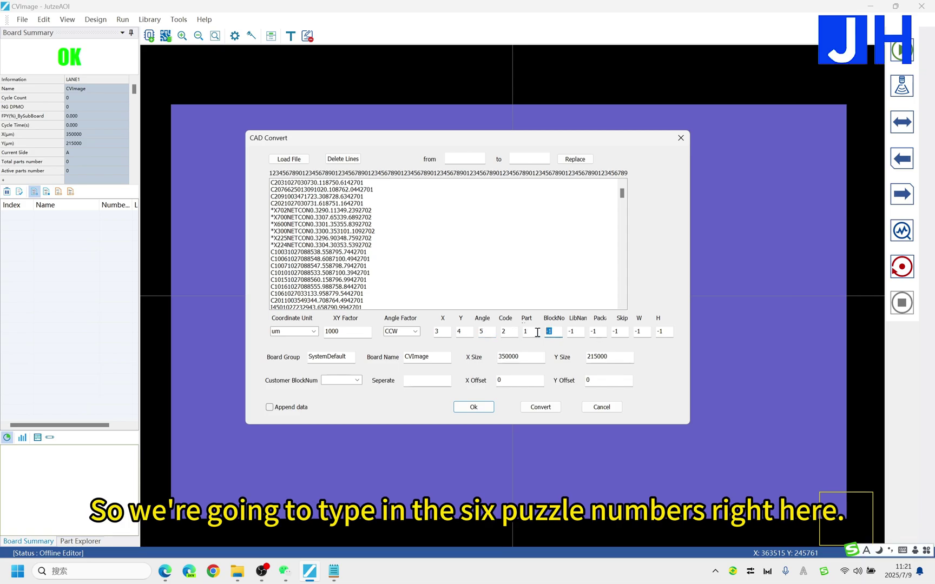
type("6")
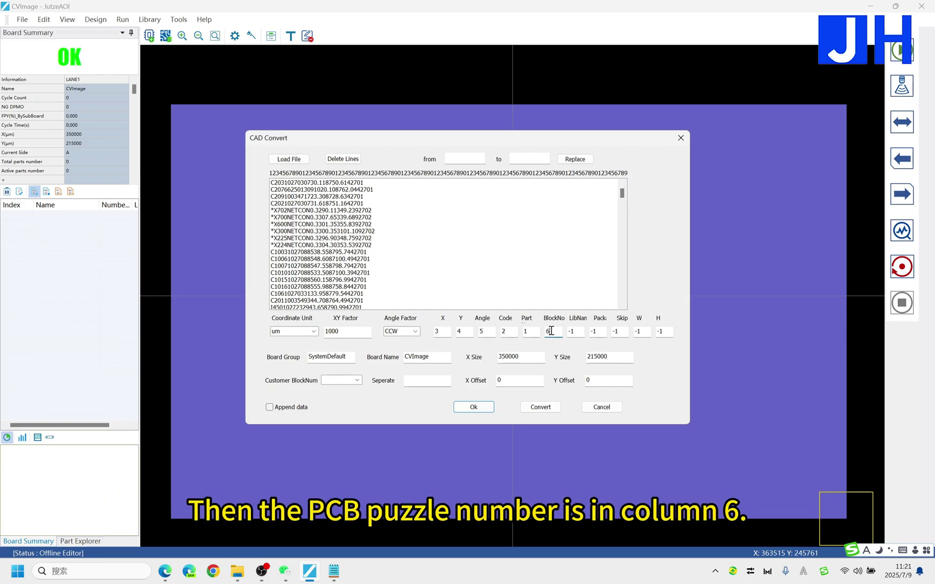
- Review the board's X Size and Y Size values and the unit they are given in
double_click(513, 356)
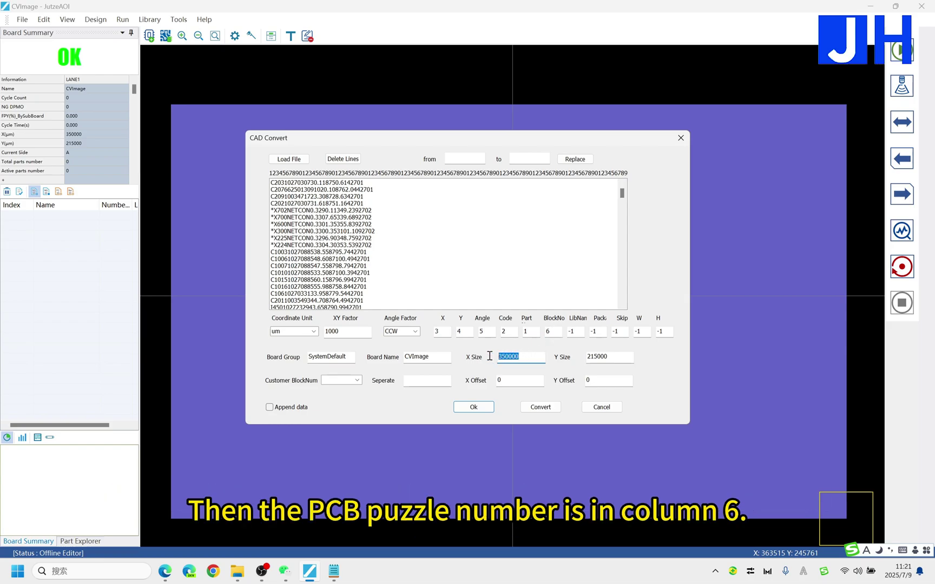
double_click(608, 357)
left_click(513, 358)
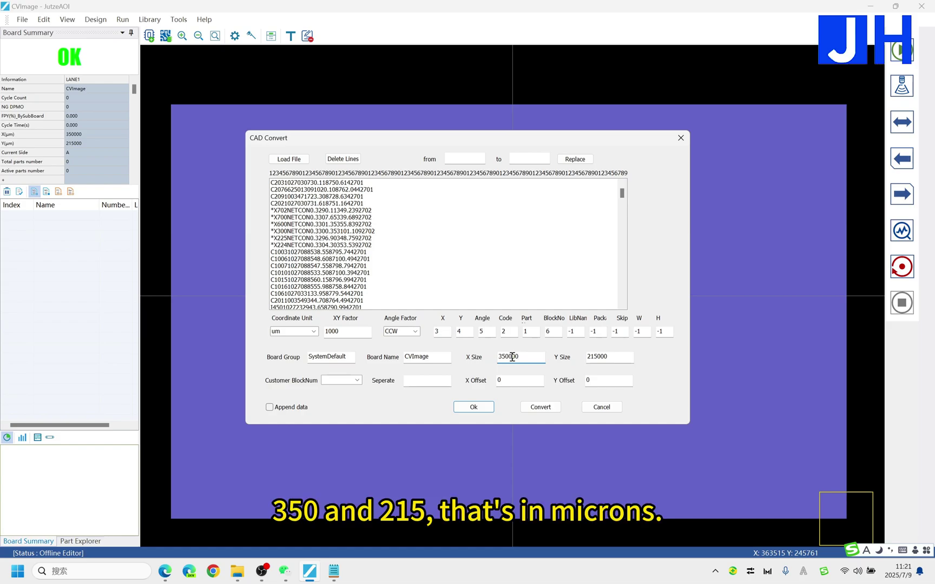
left_click(608, 359)
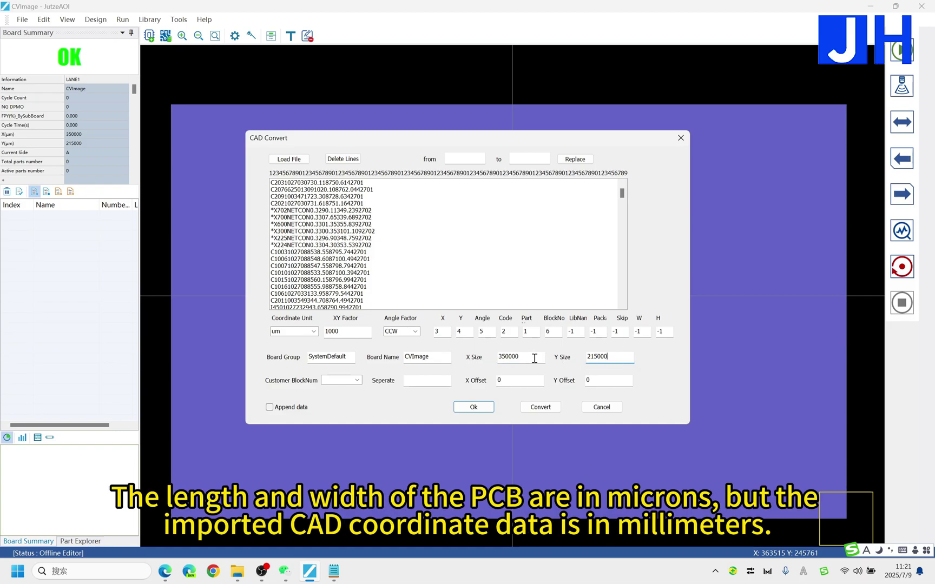
left_click(535, 357)
left_click(620, 354)
left_click(535, 356)
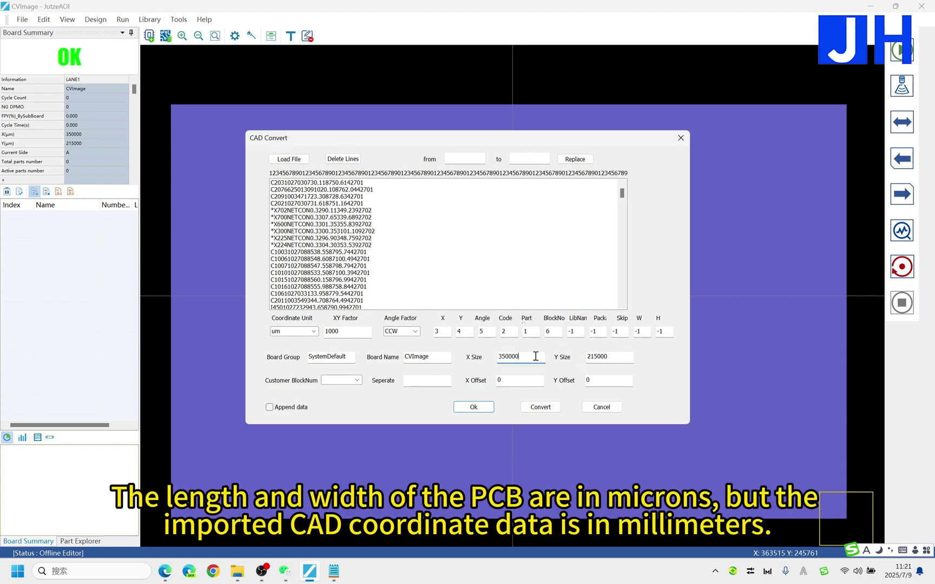
left_click(615, 357)
left_click(529, 363)
left_click(614, 358)
left_click(520, 359)
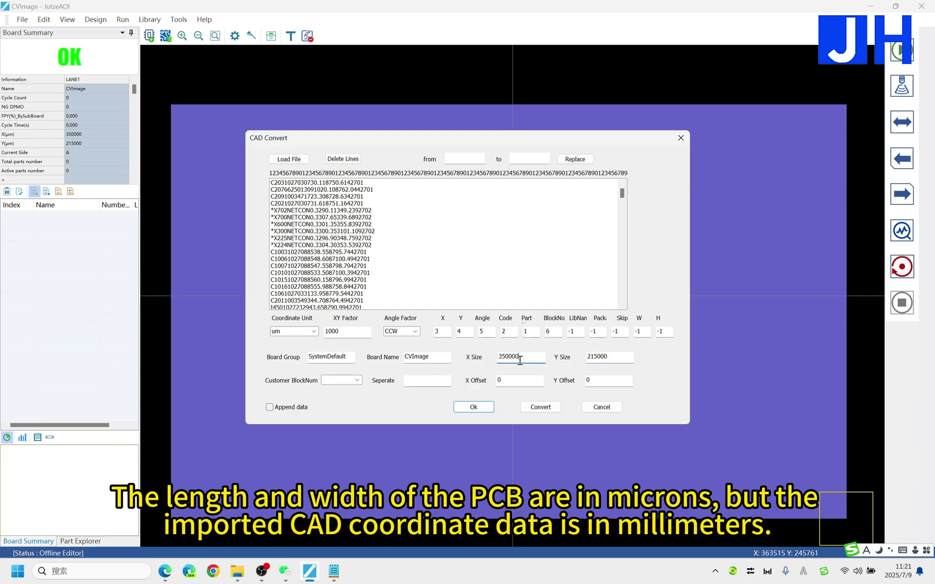
- Name the board S5 and set the separator to the blank character copied from after Q100 in CAD.txt
double_click(426, 358)
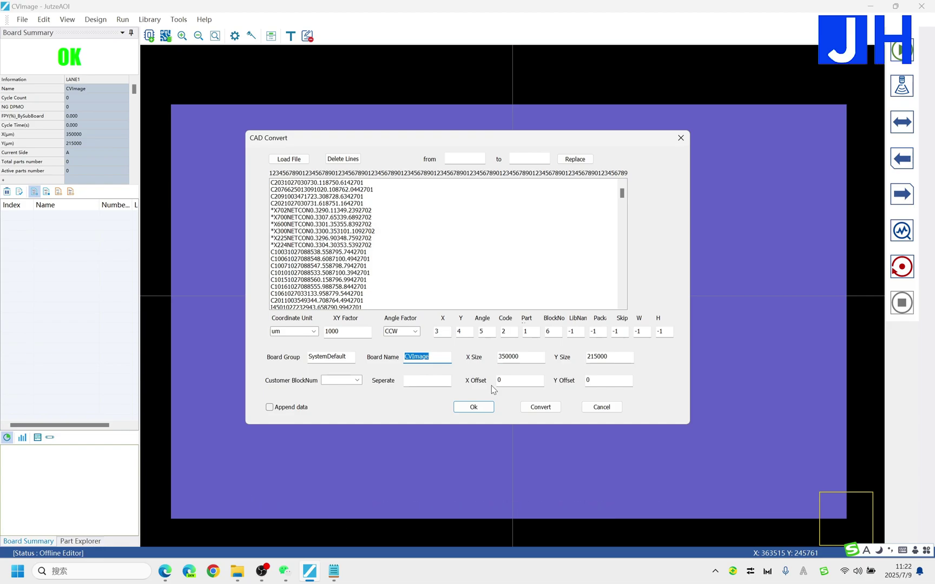
type("S5")
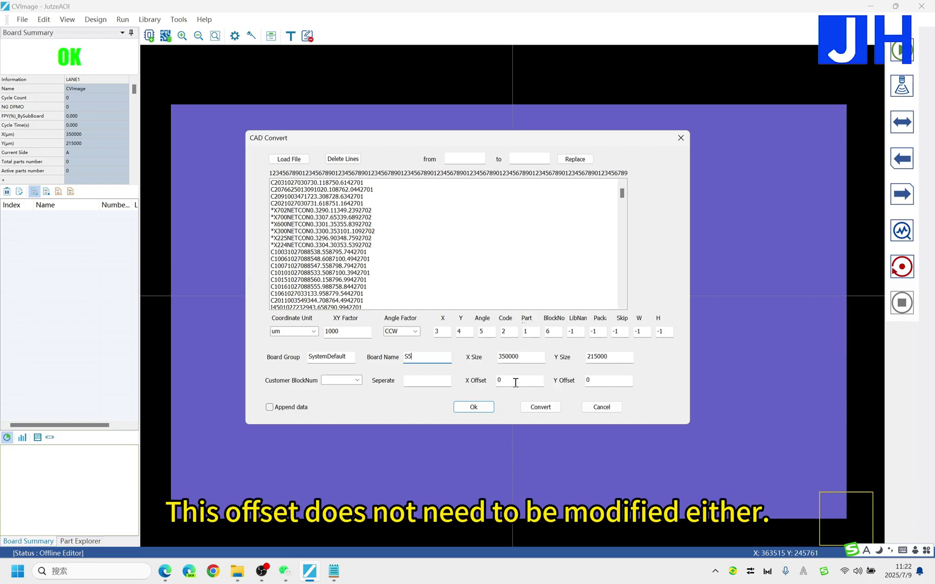
left_click(425, 382)
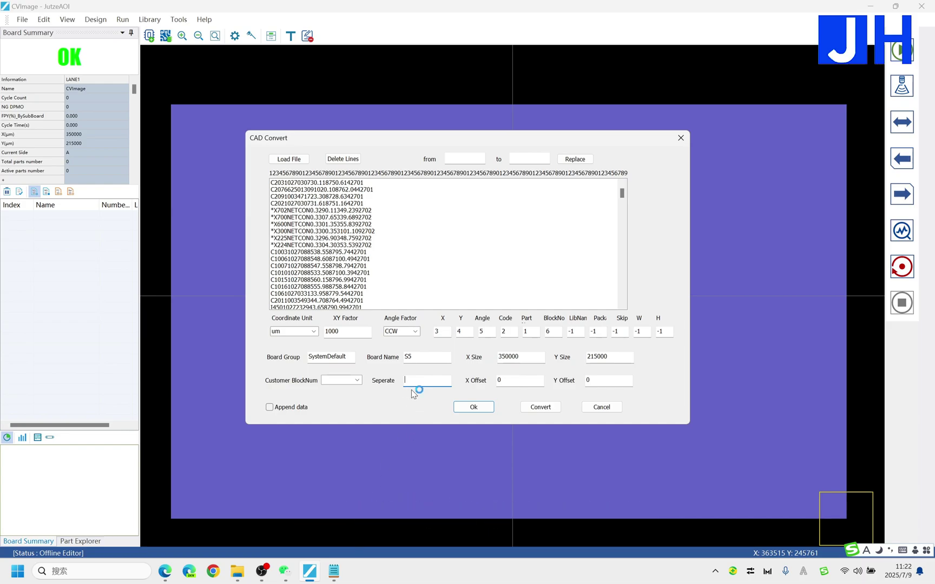
left_click(333, 571)
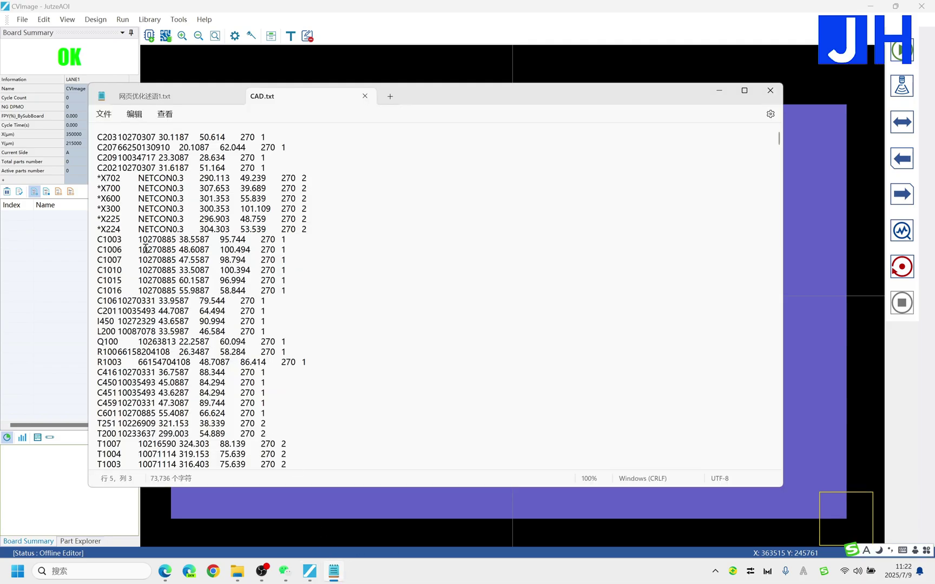
left_click(137, 228)
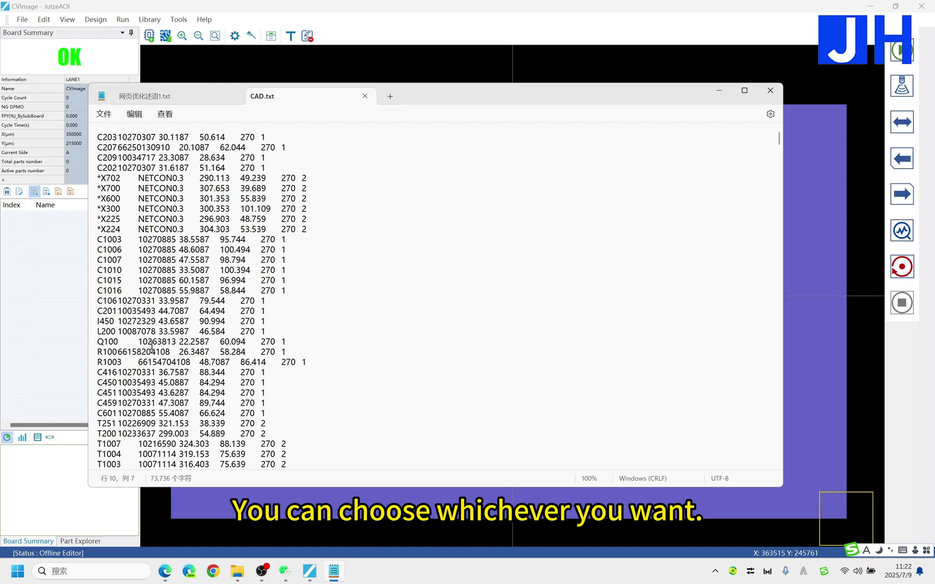
mouse_move(140, 341)
left_mouse_down()
mouse_move(119, 342)
mouse_move(137, 350)
left_mouse_up()
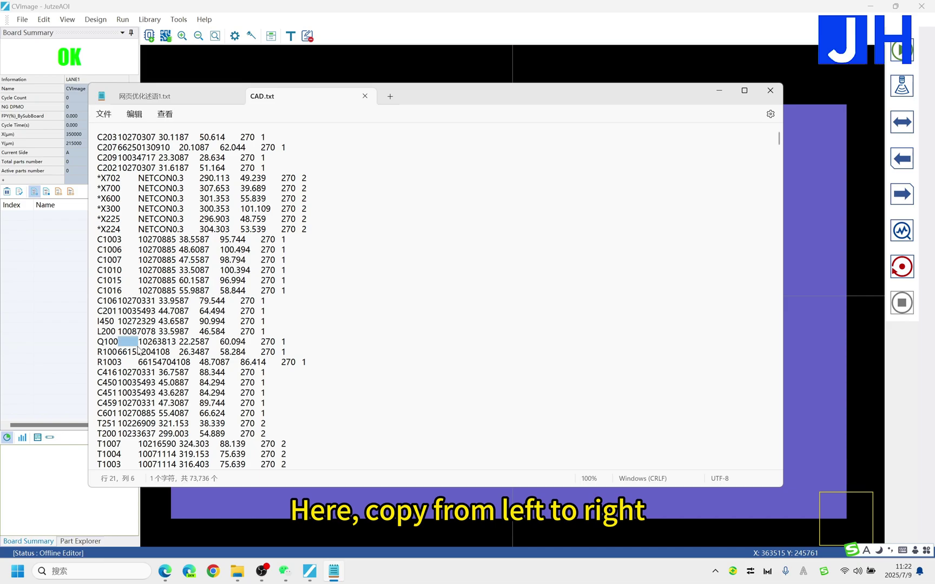
left_click(718, 90)
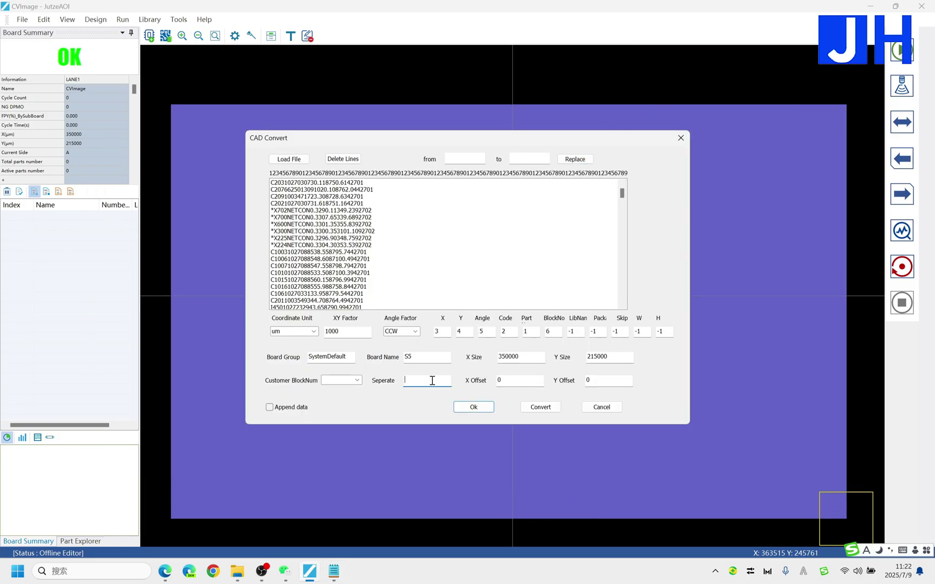
key("ctrl+v")
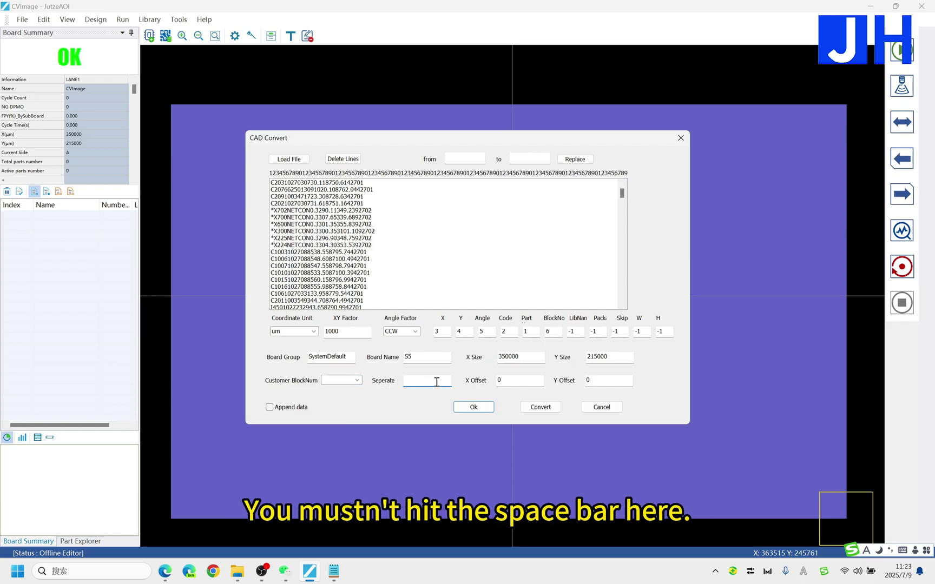
- Convert the CAD data with the assigned columns and separator, and close the CAD Convert dialog
left_click(334, 571)
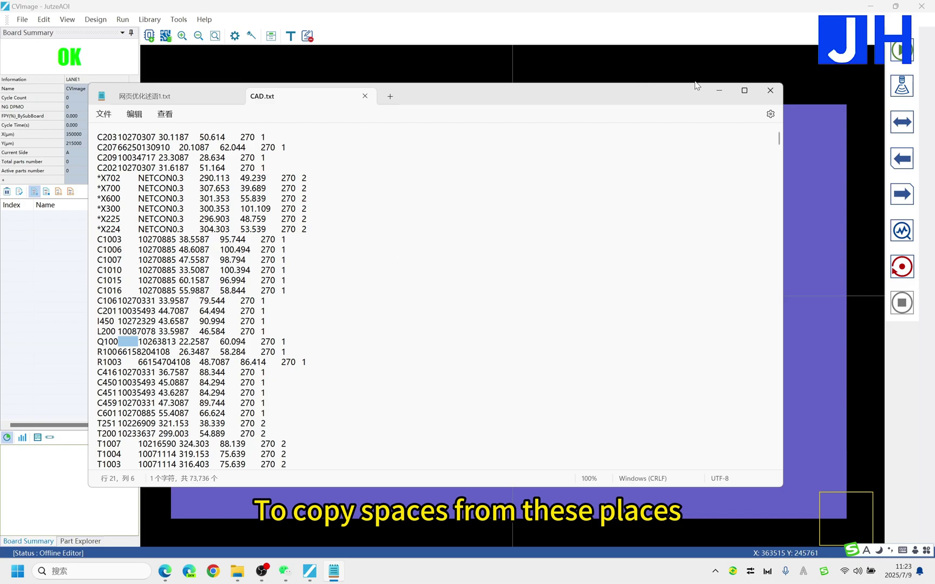
left_click(715, 90)
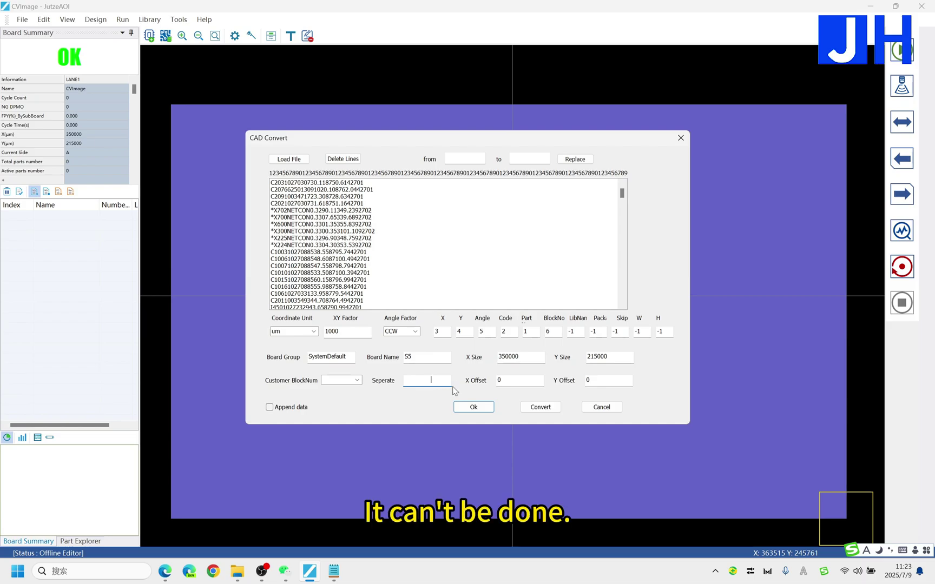
left_click(541, 410)
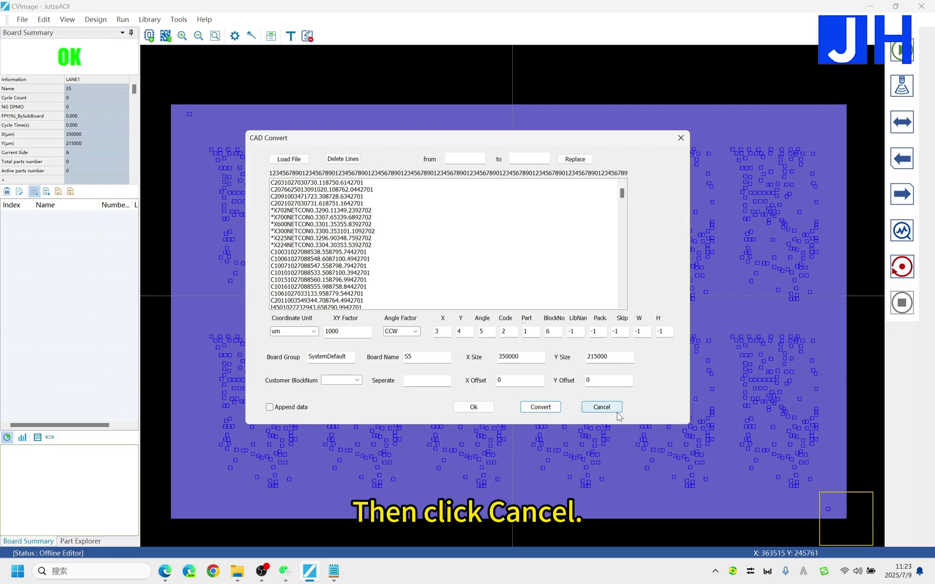
left_click(478, 410)
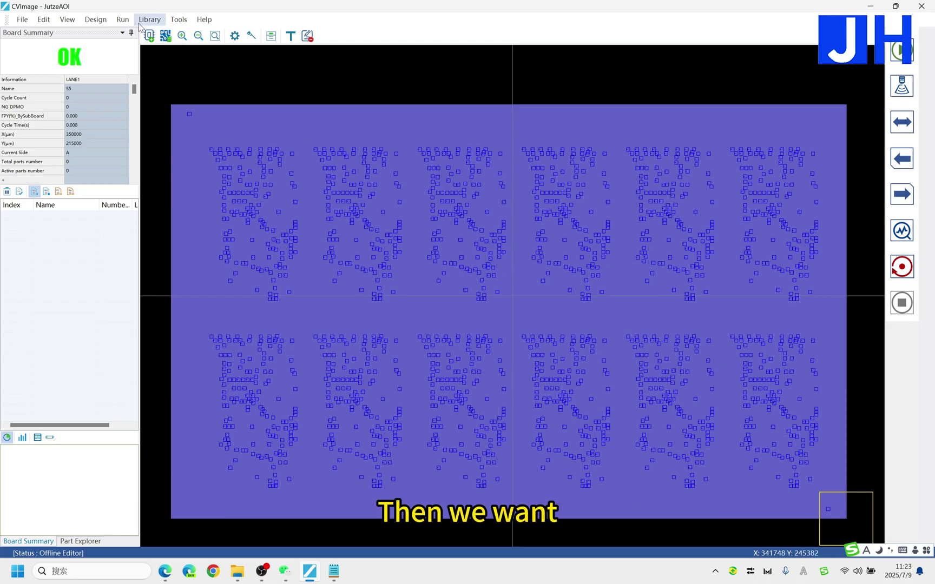
- Load the board image by opening picture file 058 from the MAP folder in AOI程序
left_click(95, 20)
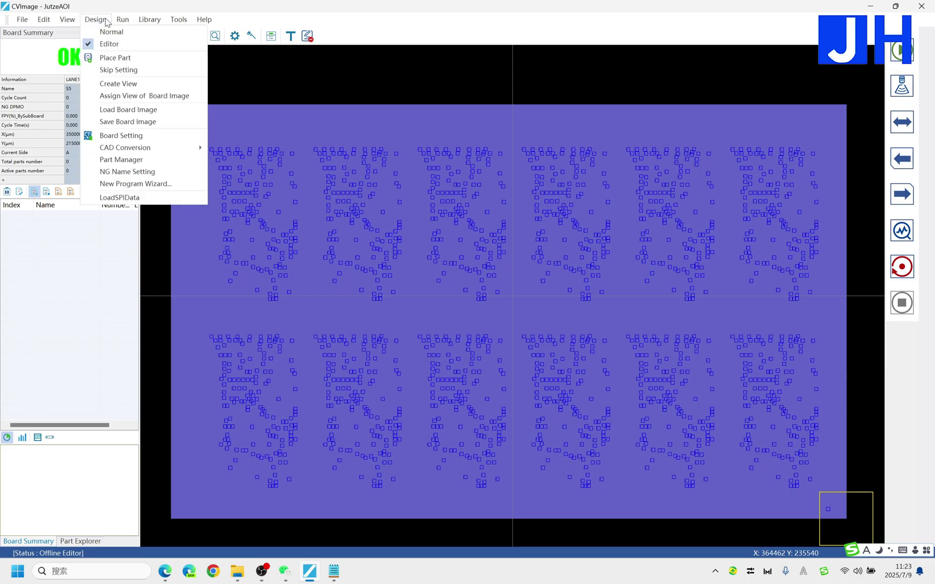
left_click(131, 113)
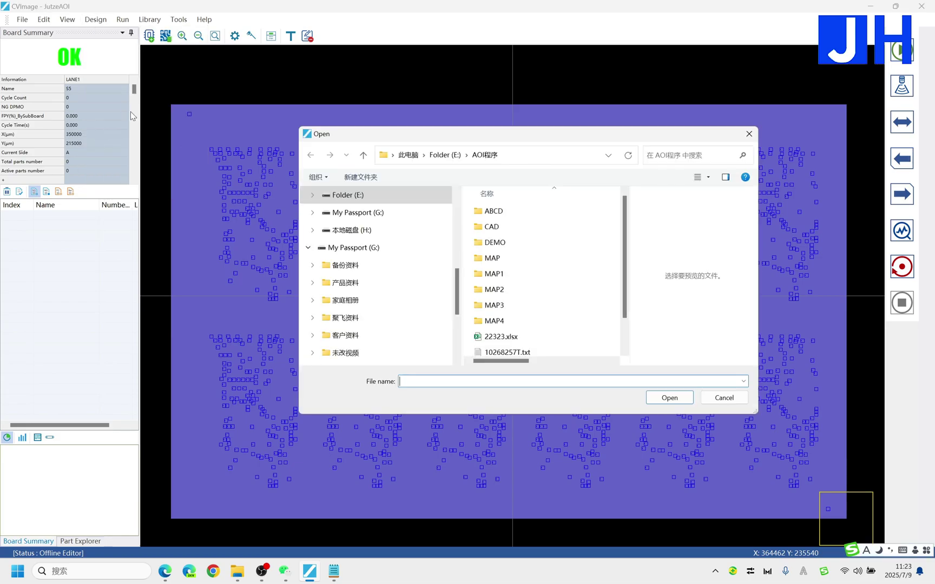
left_click(497, 261)
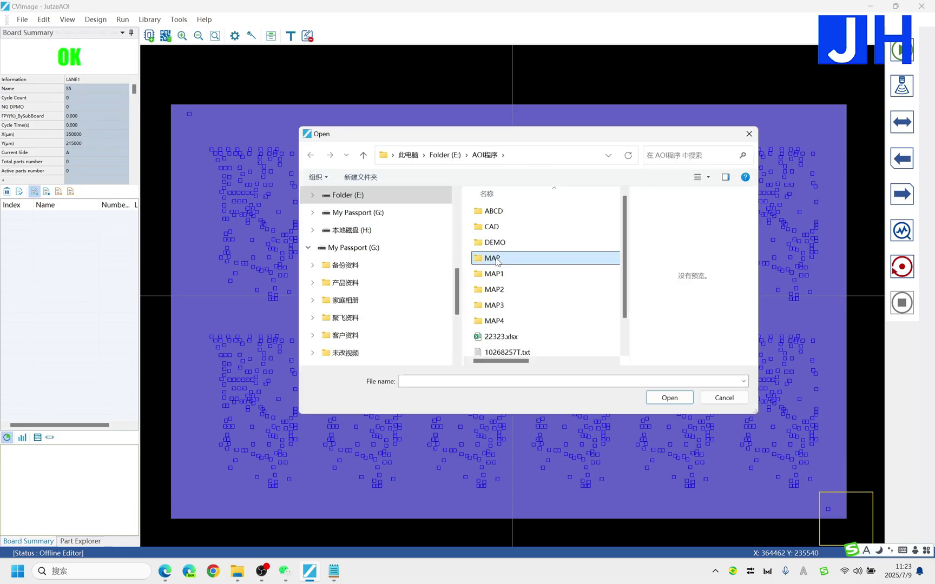
double_click(496, 260)
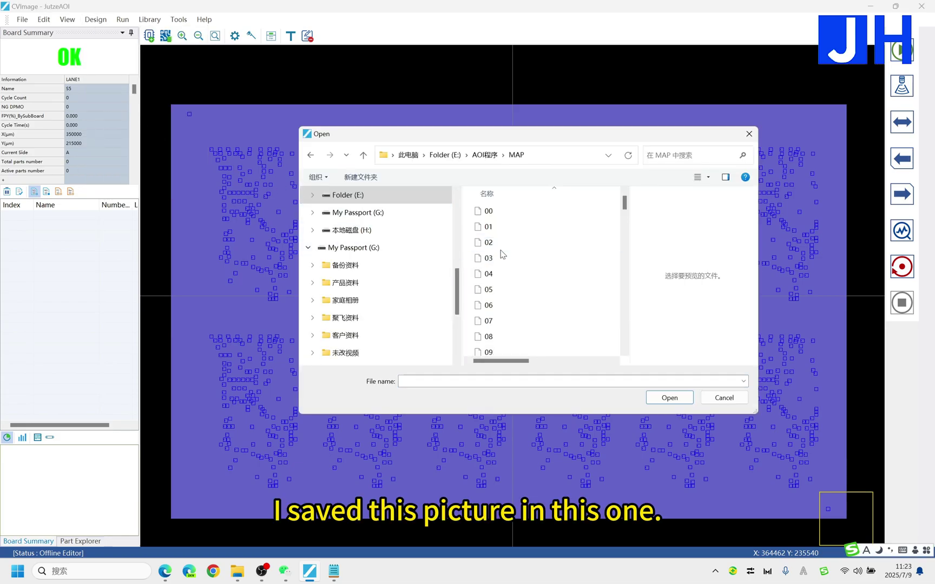
scroll(516, 291, "down", 15)
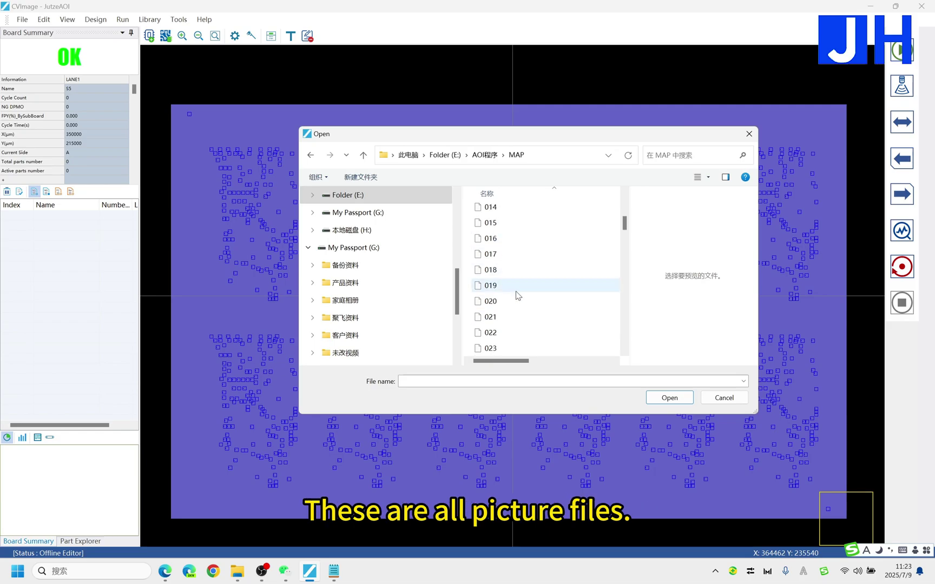
scroll(518, 300, "down", 13)
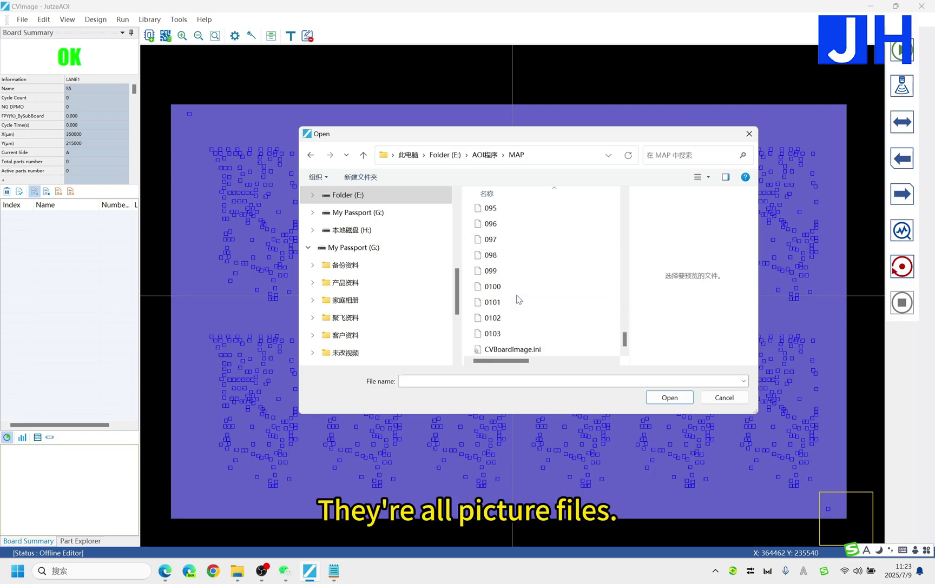
scroll(518, 299, "up", 13)
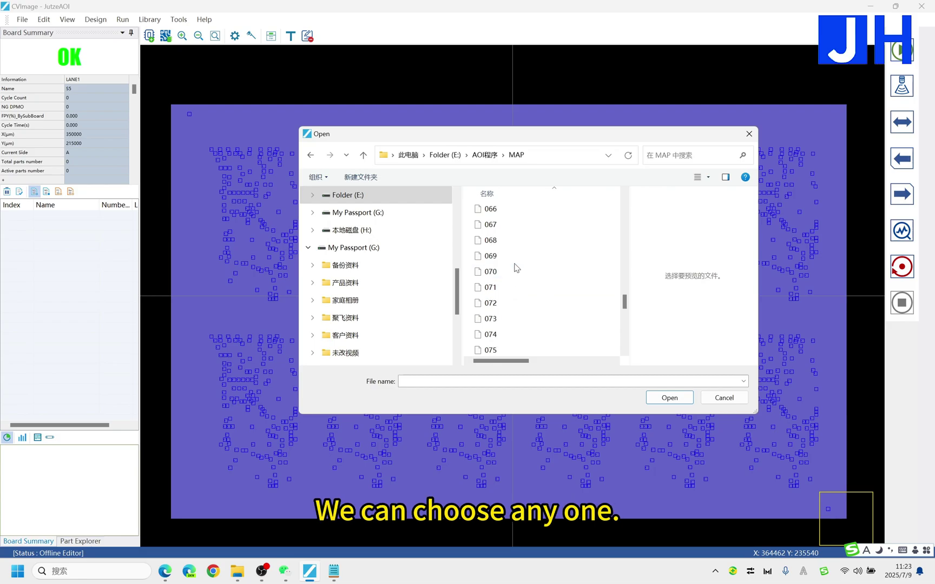
left_click(497, 256)
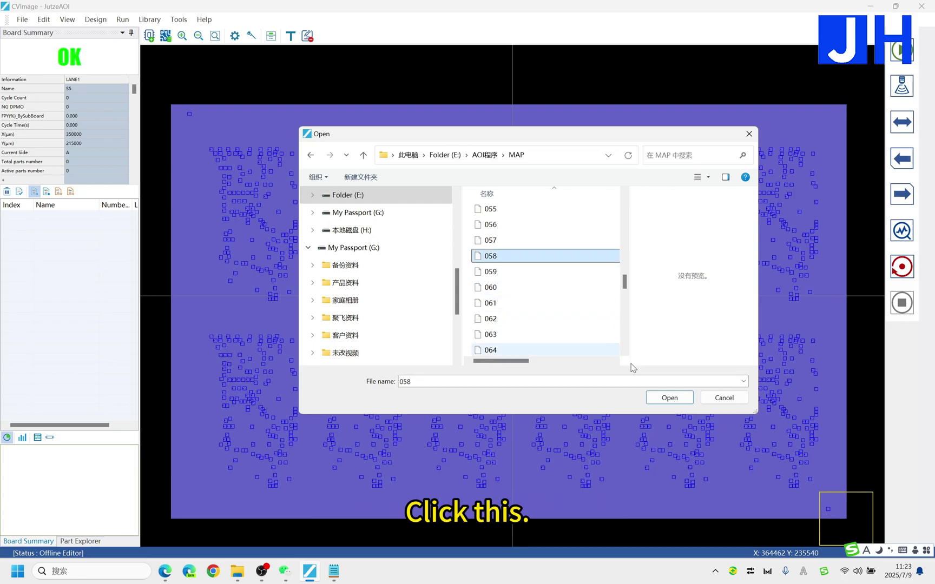
left_click(669, 398)
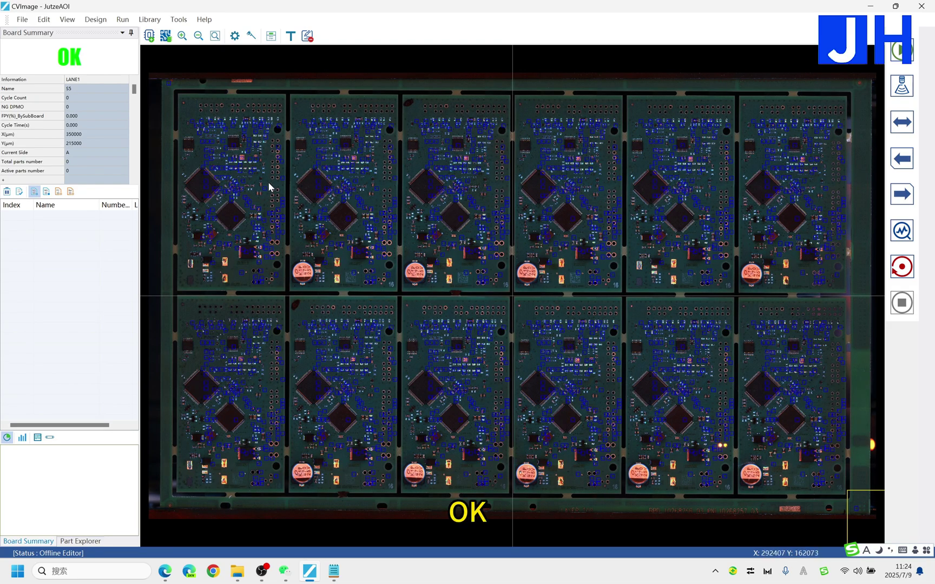
- Examine across the whole panel how the CAD part positions line up with the components in the loaded board image
double_click(381, 309)
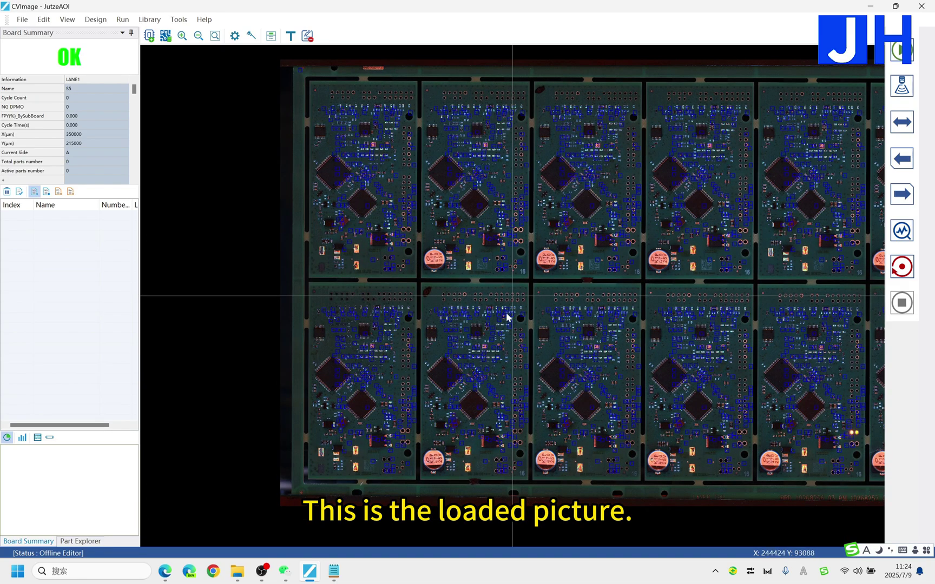
double_click(540, 280)
double_click(293, 147)
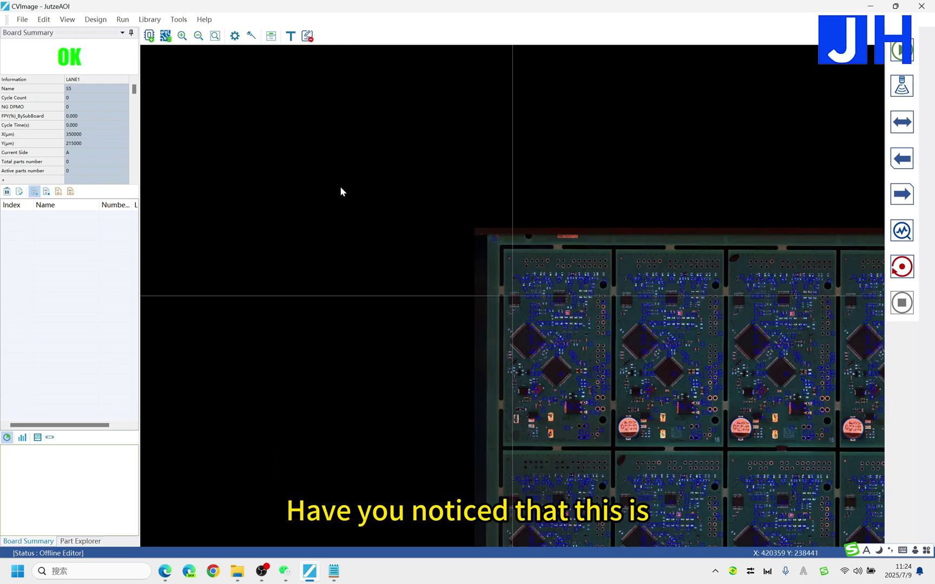
scroll(524, 306, "up", 1)
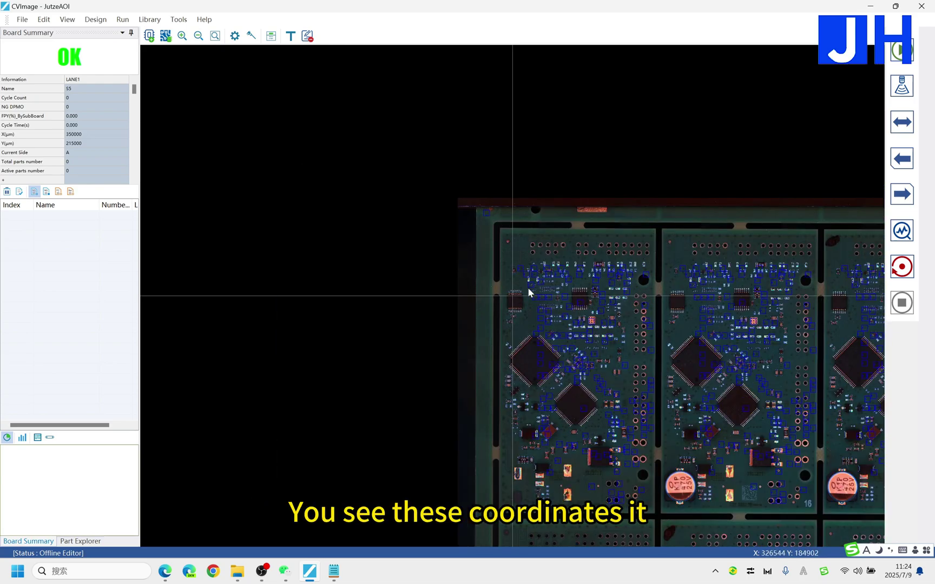
double_click(639, 351)
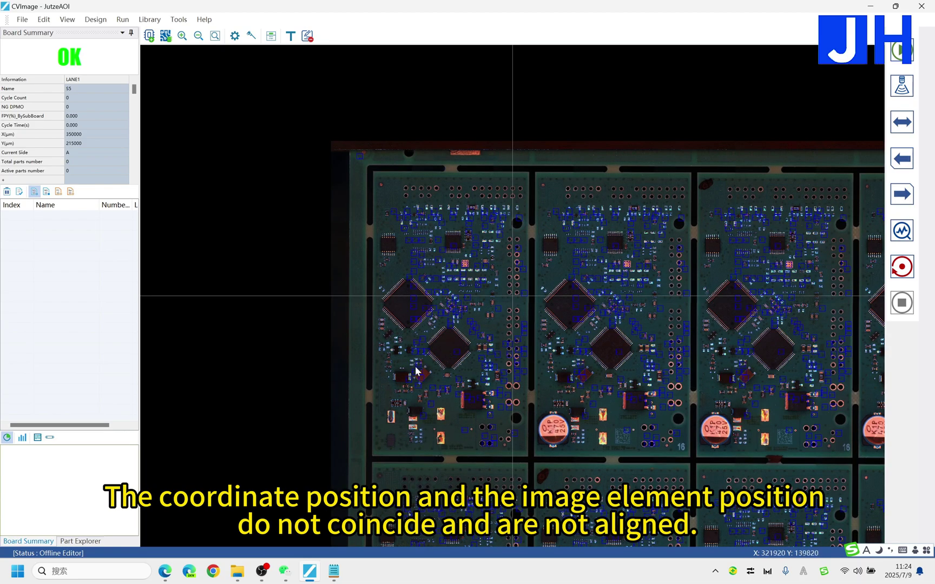
double_click(709, 309)
double_click(685, 293)
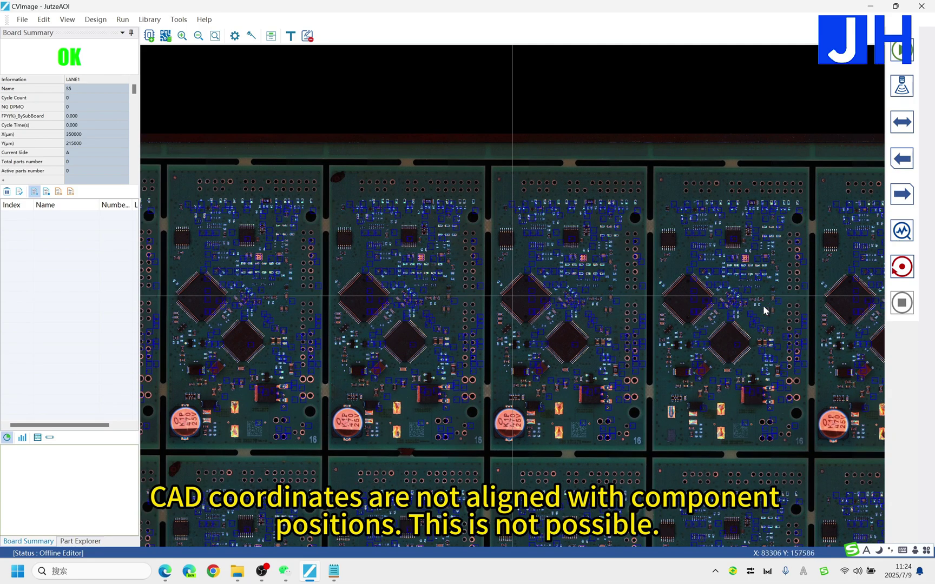
double_click(764, 310)
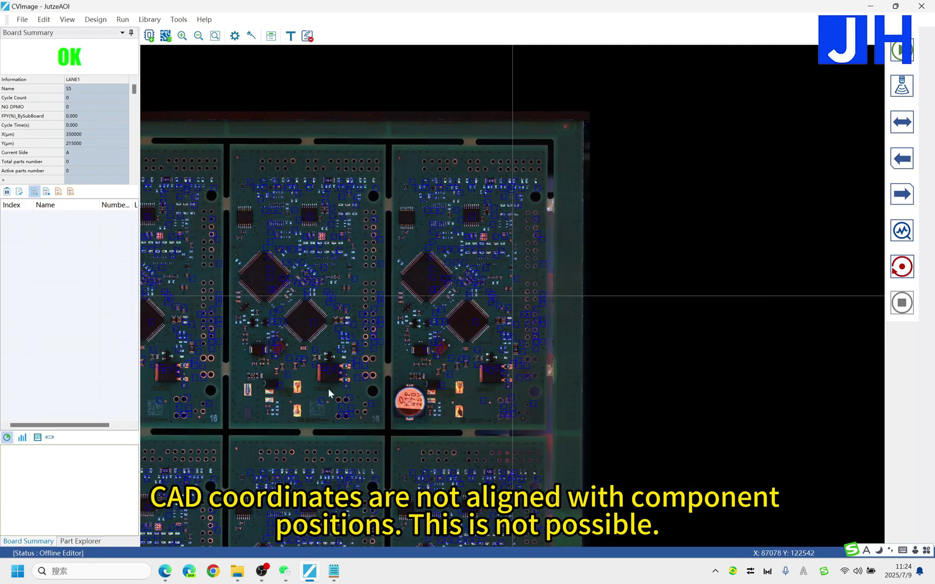
double_click(299, 428)
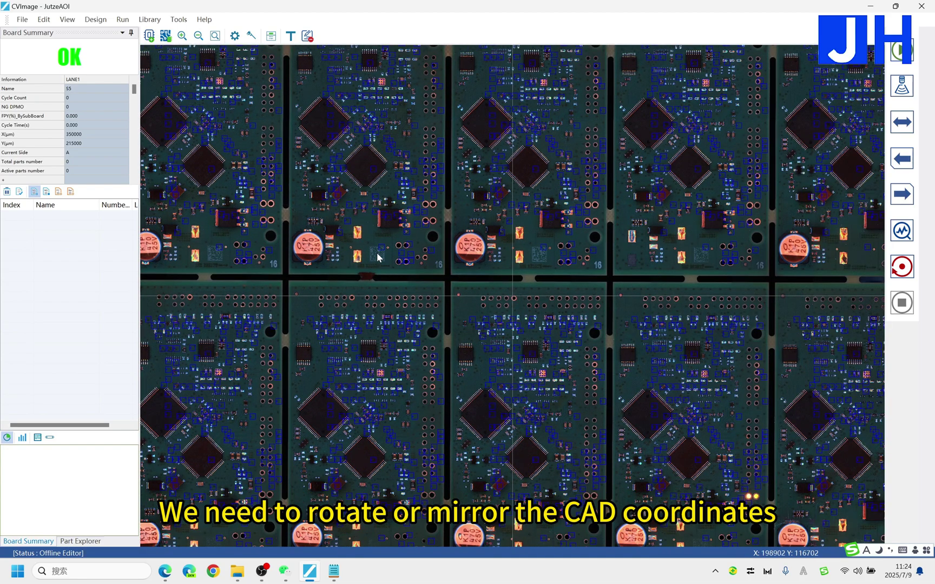
double_click(369, 233)
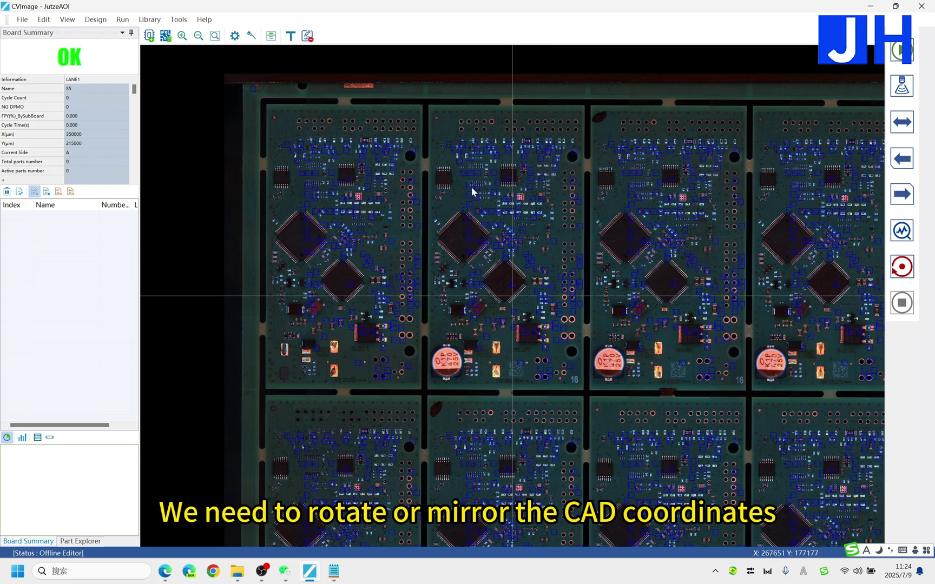
scroll(471, 188, "down", 2)
double_click(660, 347)
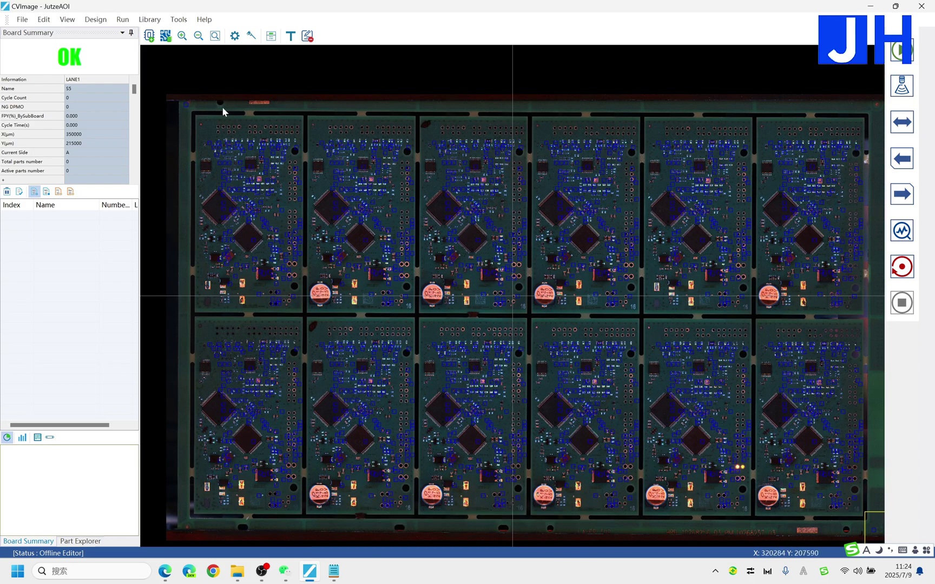
- Flip the board's CAD coordinates horizontally in Board Setting and collapse the settings afterward
left_click(103, 22)
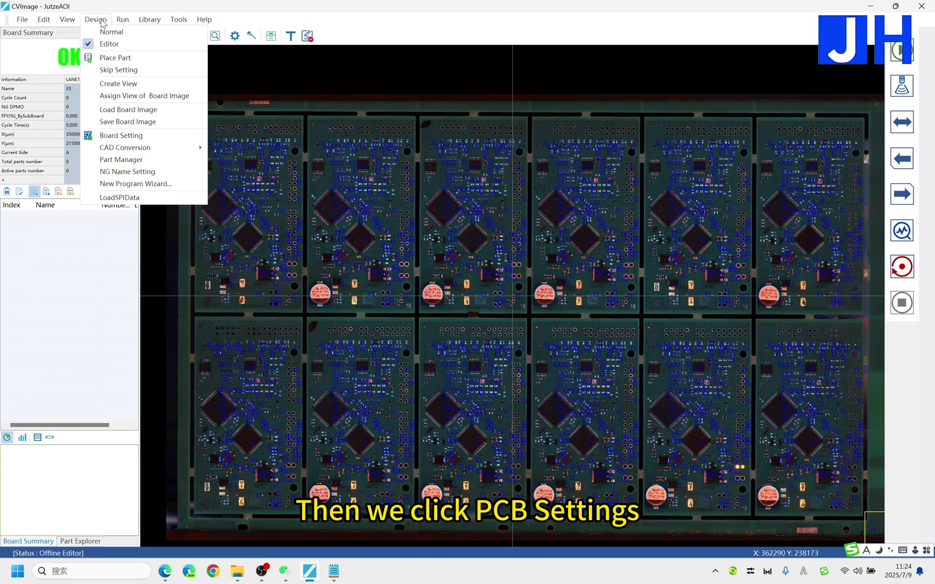
left_click(121, 136)
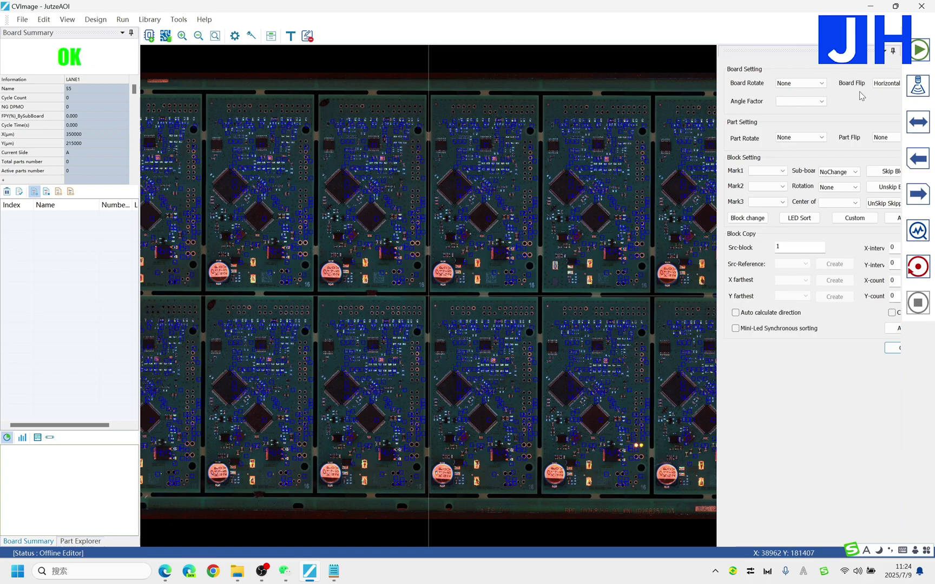
left_click(887, 83)
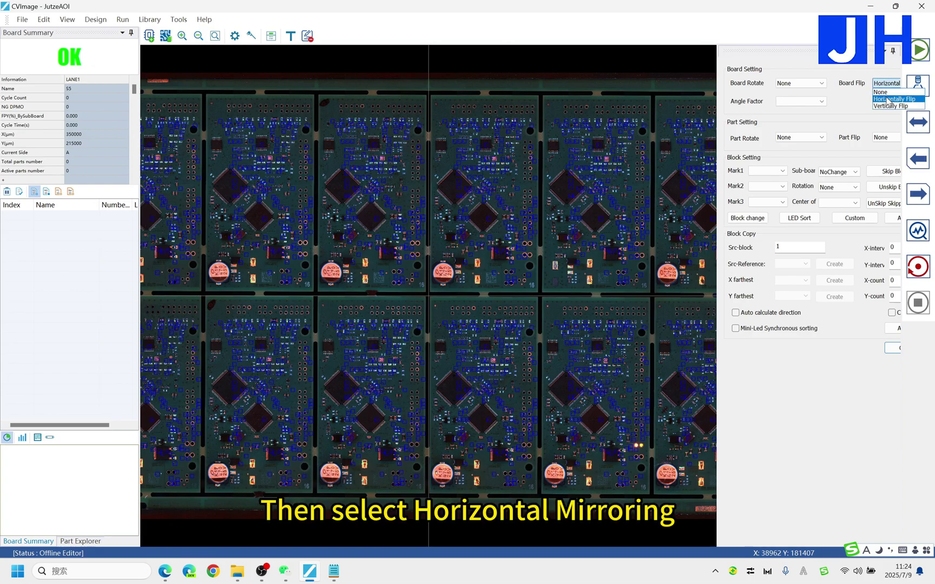
left_click(888, 99)
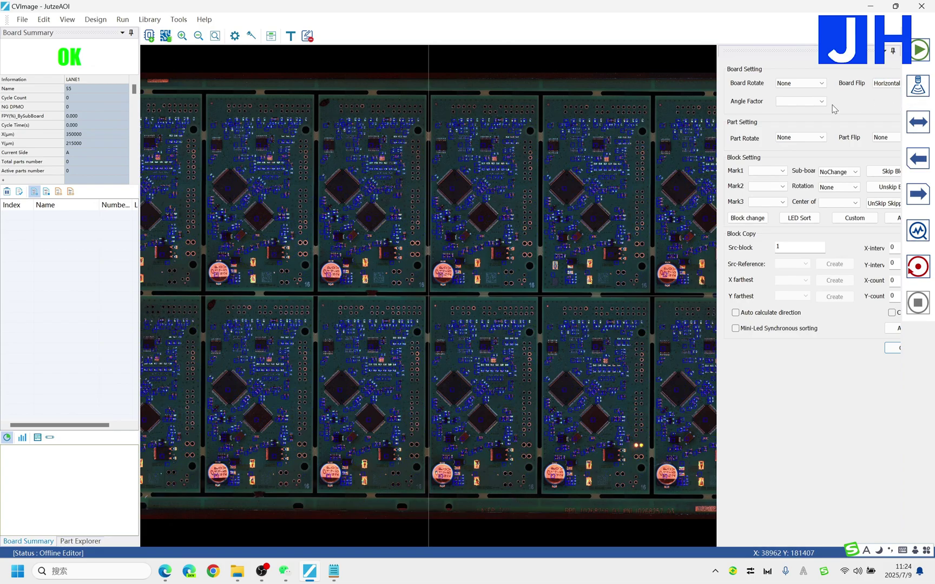
left_click(893, 51)
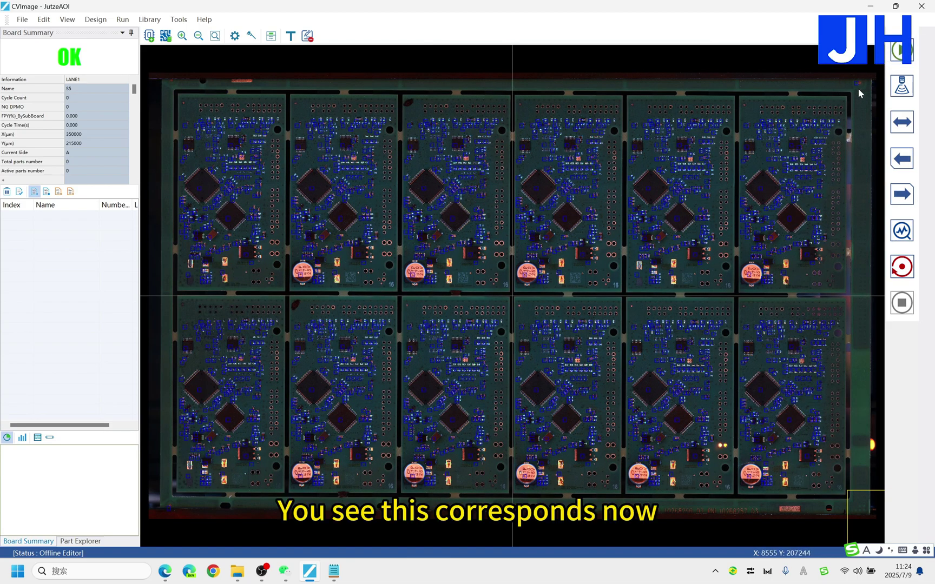
- Check the flipped CAD part positions against the components on the upper and lower rows of sub-boards
left_click(746, 143)
scroll(536, 331, "up", 1)
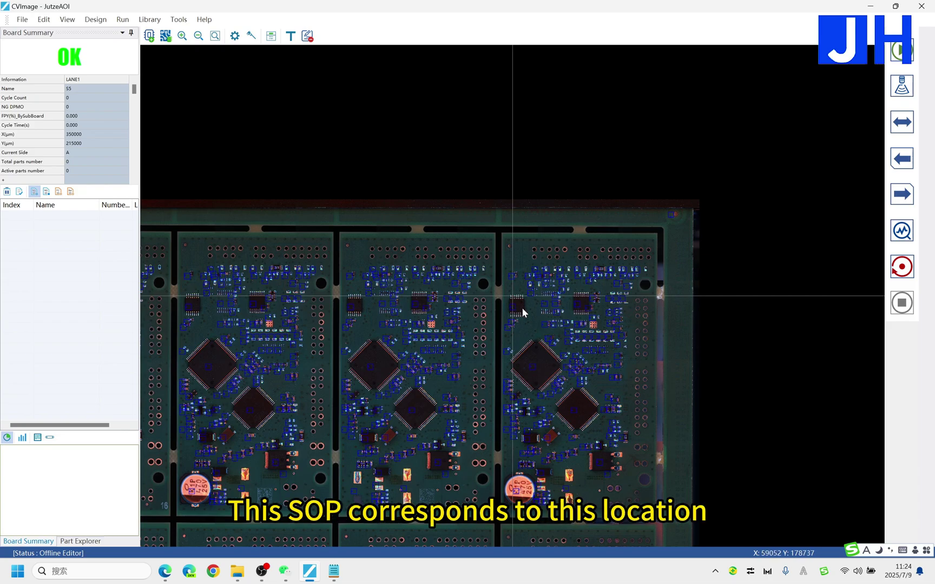
left_click(474, 326)
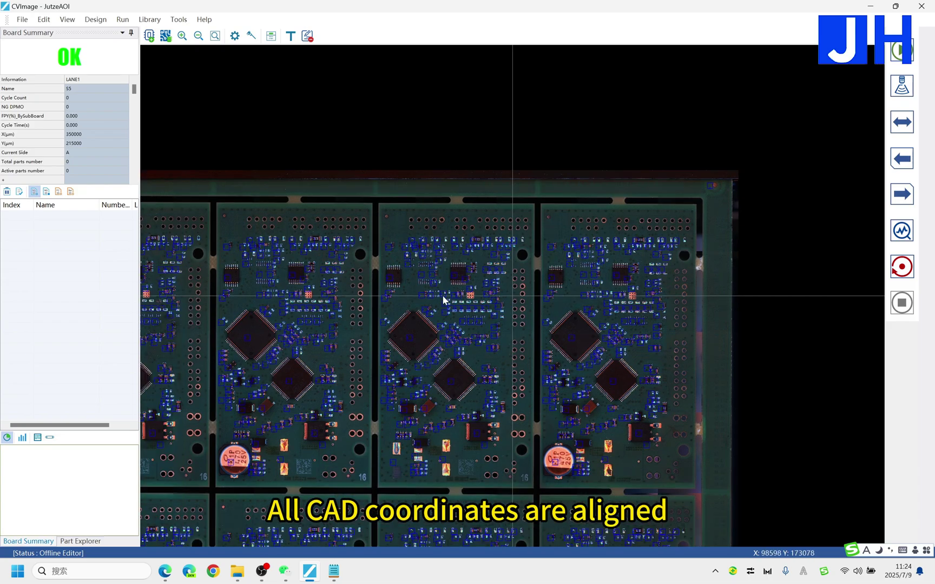
left_click(369, 301)
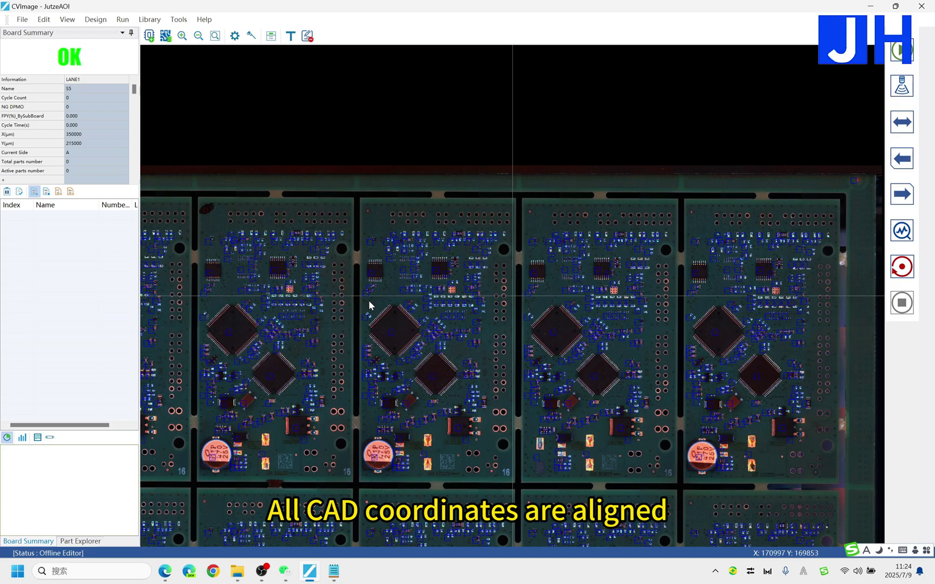
left_click(348, 434)
left_click(334, 449)
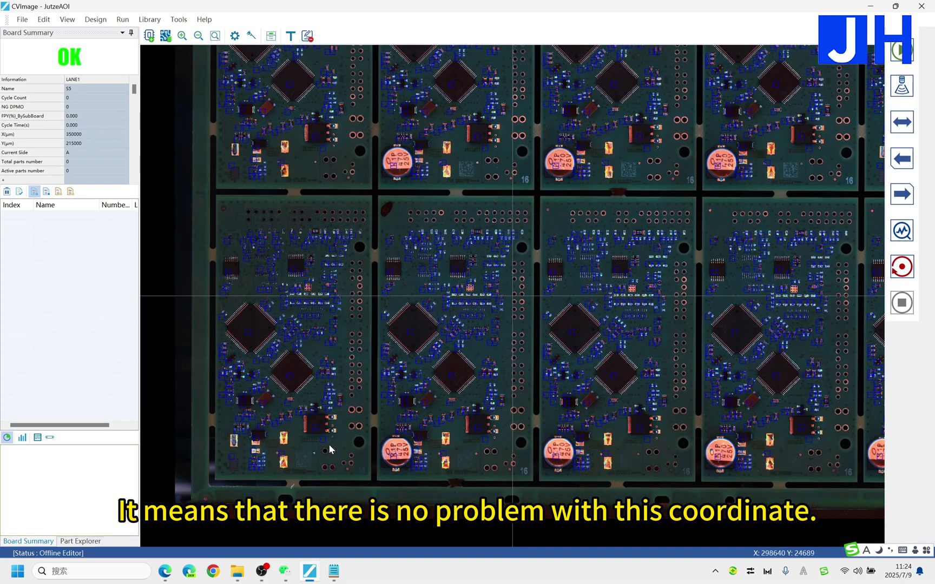
left_click(513, 216)
- Inspect at close range the offset between part frames and components around R313-6 and I300-6
scroll(426, 274, "up", 2)
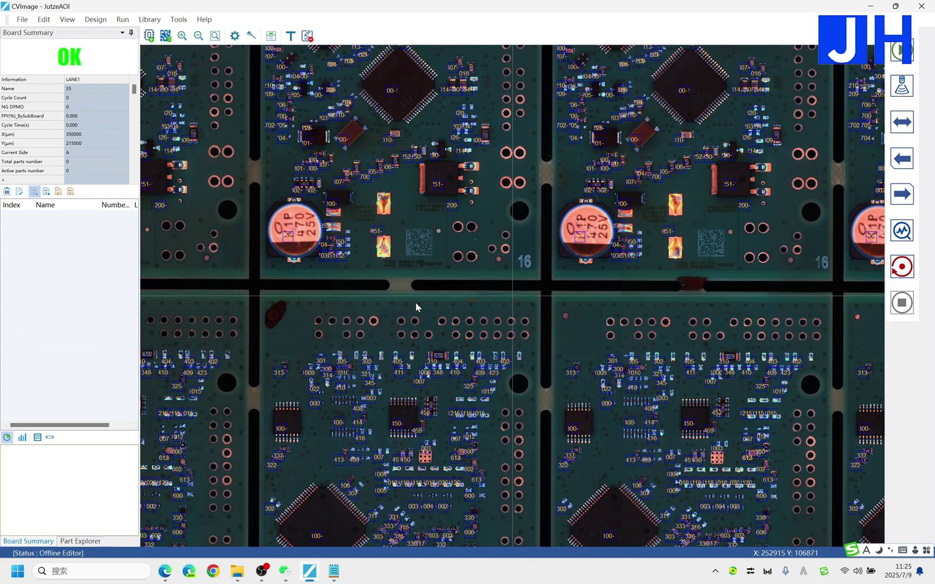
scroll(355, 340, "up", 1)
left_click(263, 342)
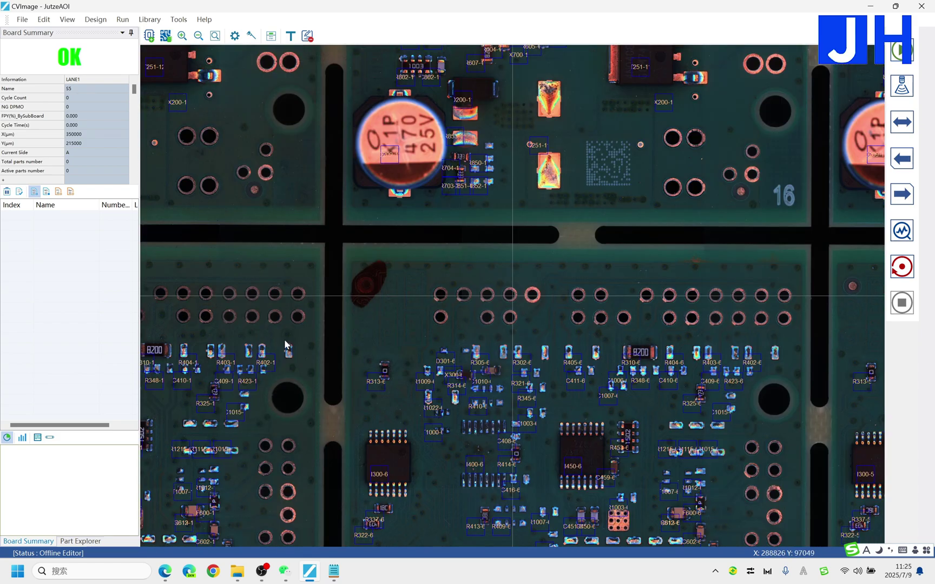
left_click(384, 328)
left_click(527, 294)
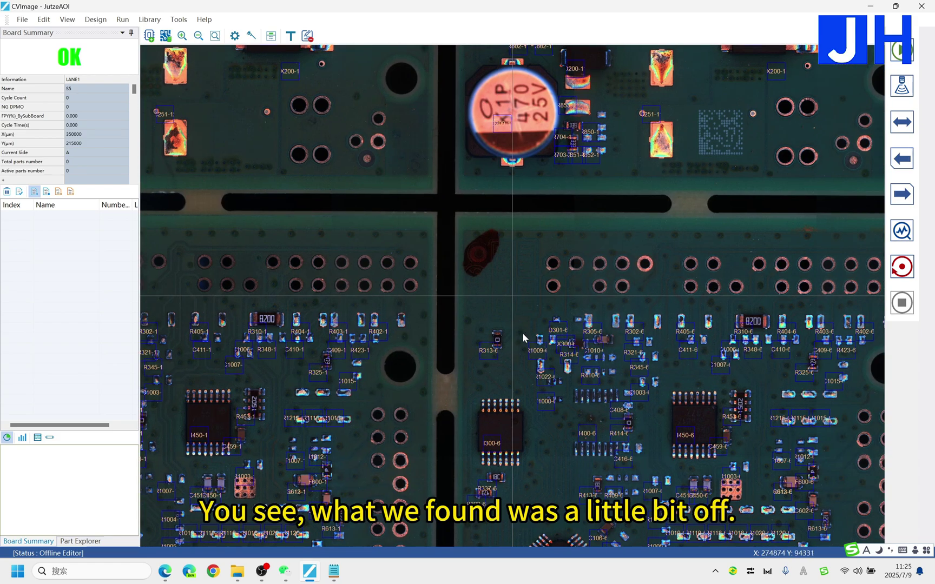
left_click(515, 350)
left_click(504, 317)
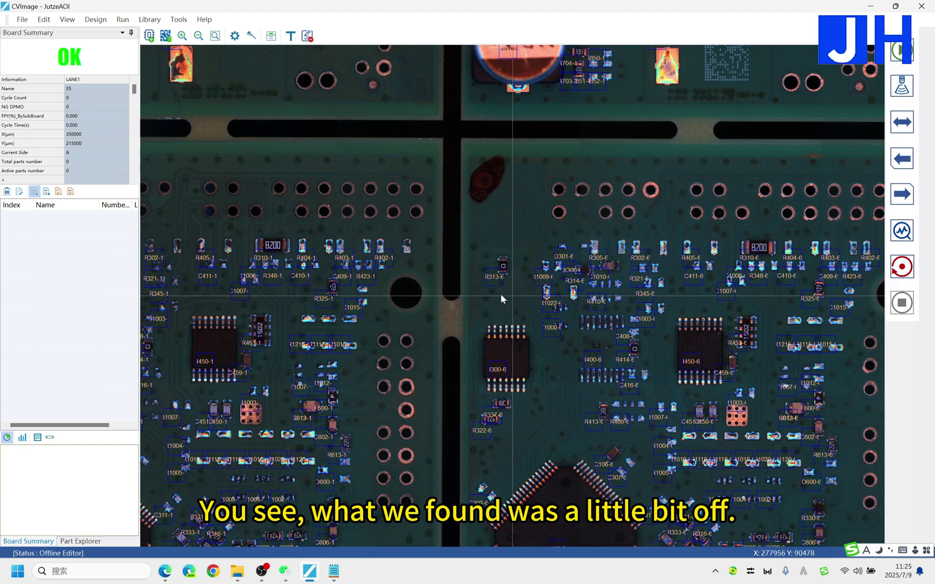
- Narrow the R313-6 part frame to roughly the width of its resistor
scroll(500, 294, "up", 3)
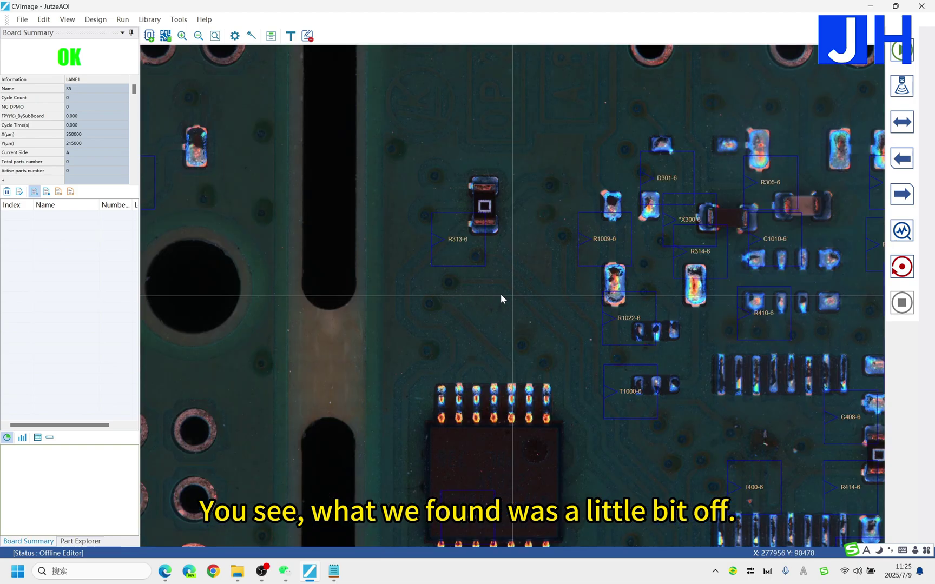
left_click(479, 252)
left_click_drag(485, 267, 470, 265)
left_click(488, 259)
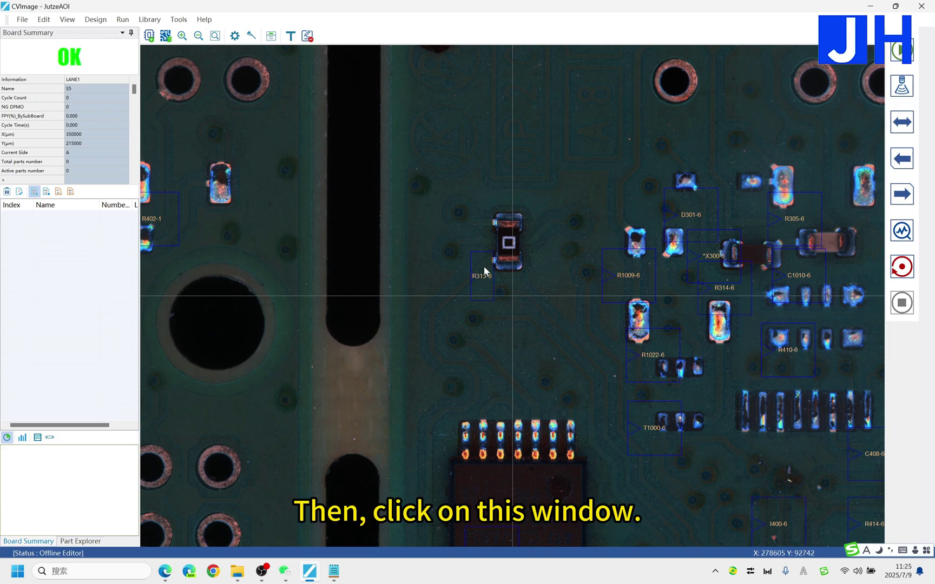
- Move the R313-6 frame onto its resistor, shifting X by -960 and Y by 1311 (1/1000 mm), applied to All parts(with Mark)
left_click(485, 272)
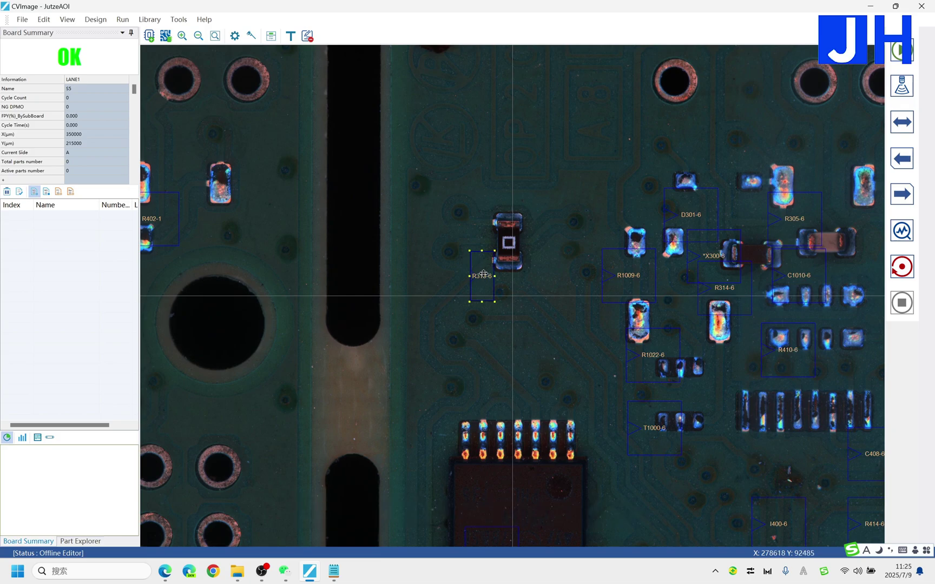
left_click_drag(483, 270, 510, 239)
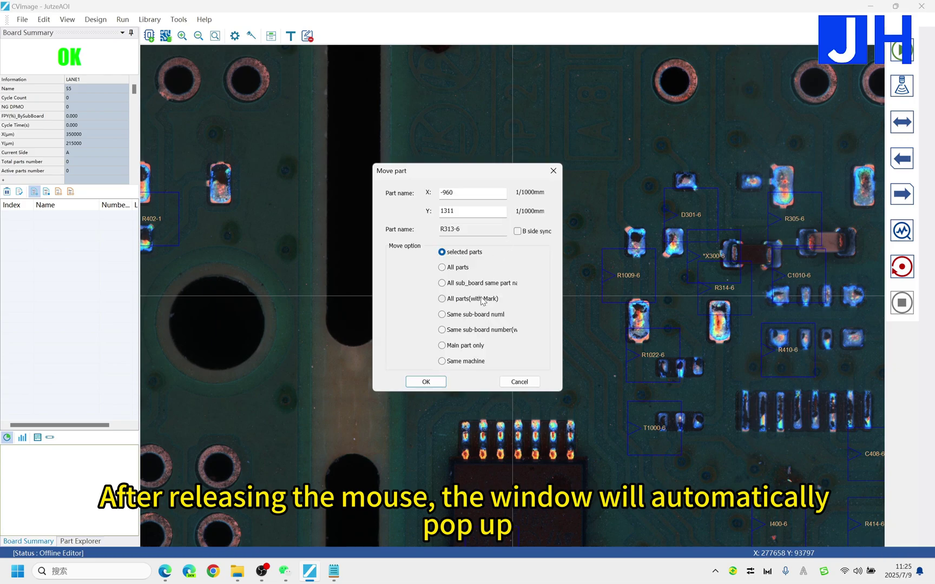
left_click(442, 299)
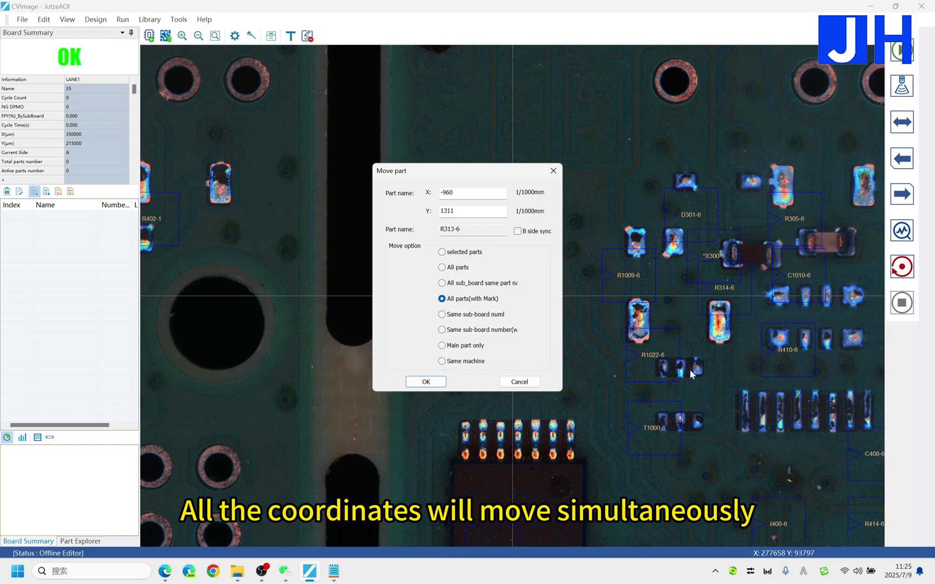
left_click(427, 382)
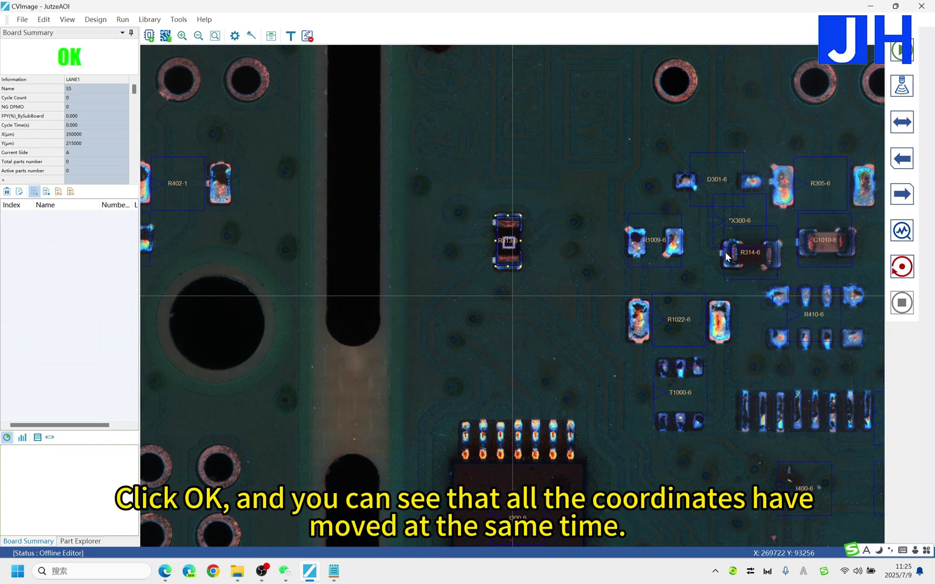
- Check the alignment of the shifted CAD part frames with the components across the neighbouring sub-boards
scroll(315, 281, "down", 2)
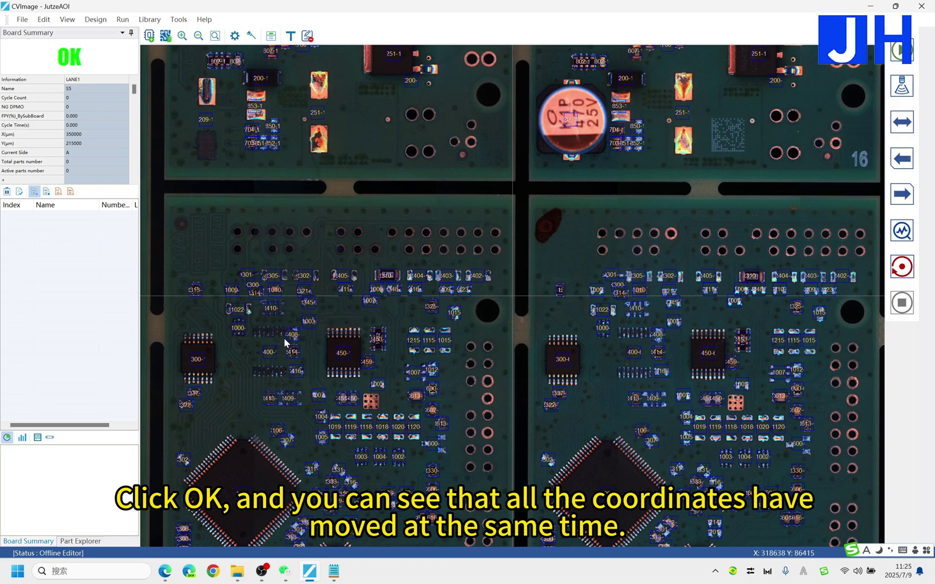
left_click(207, 307)
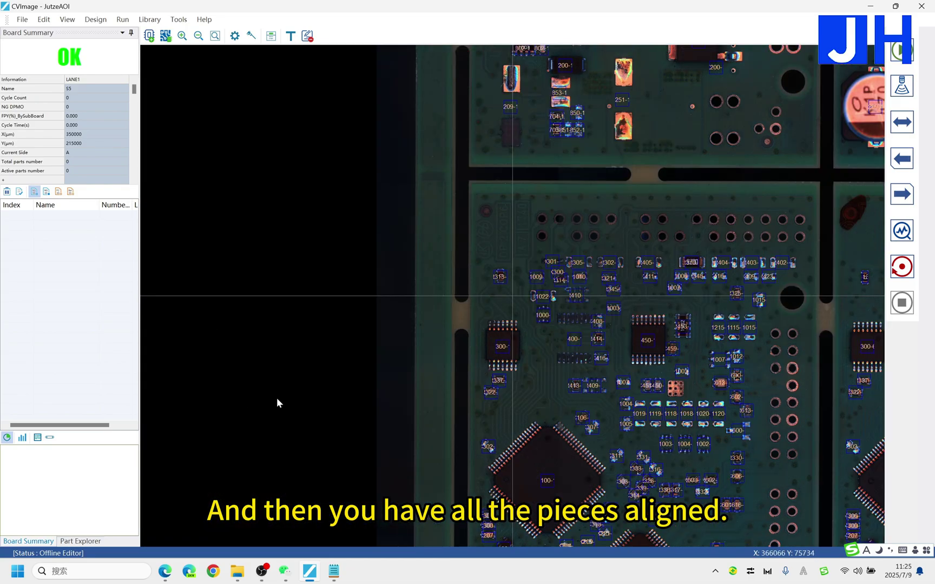
left_click(510, 408)
left_click(507, 414)
left_click(665, 369)
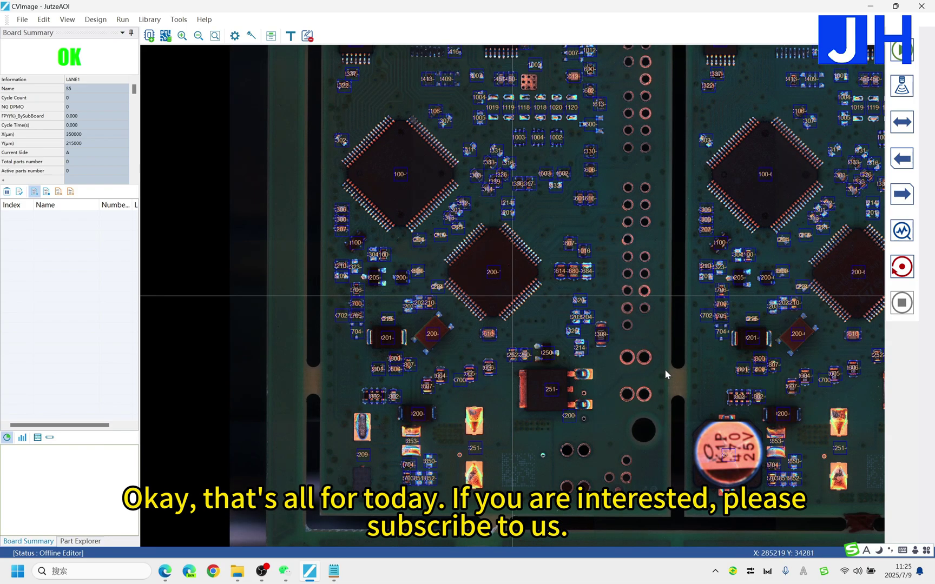
left_click(647, 327)
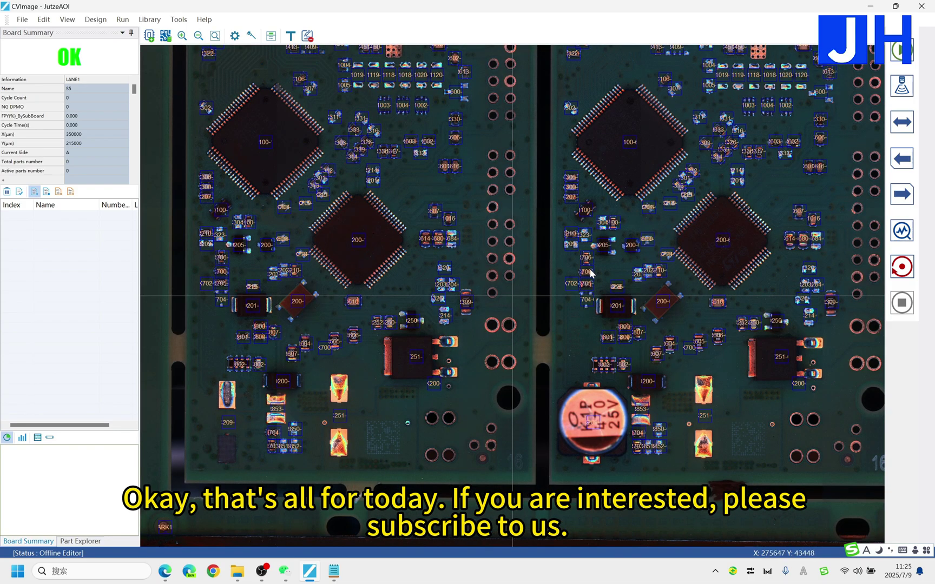
left_click(482, 192)
left_click(512, 200)
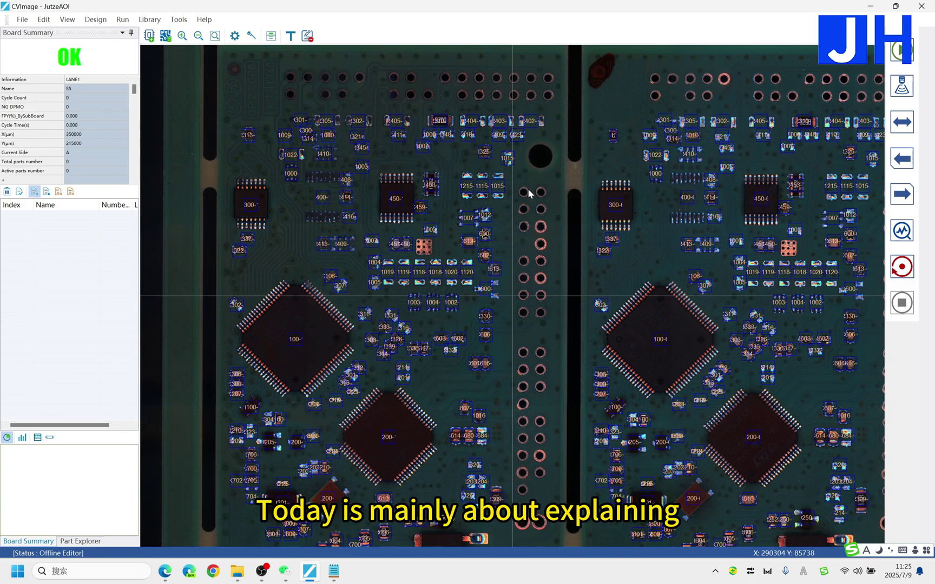
left_click(527, 189)
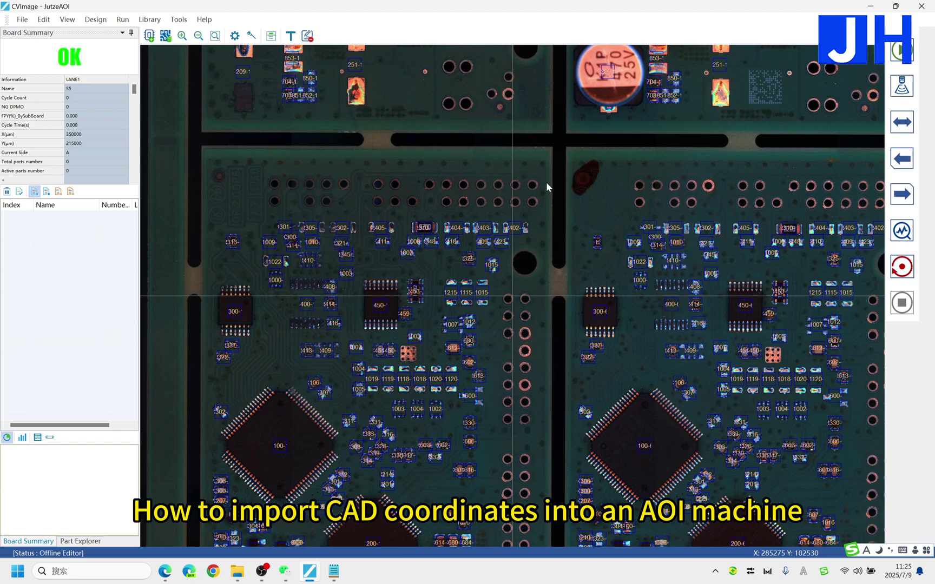
left_click(675, 196)
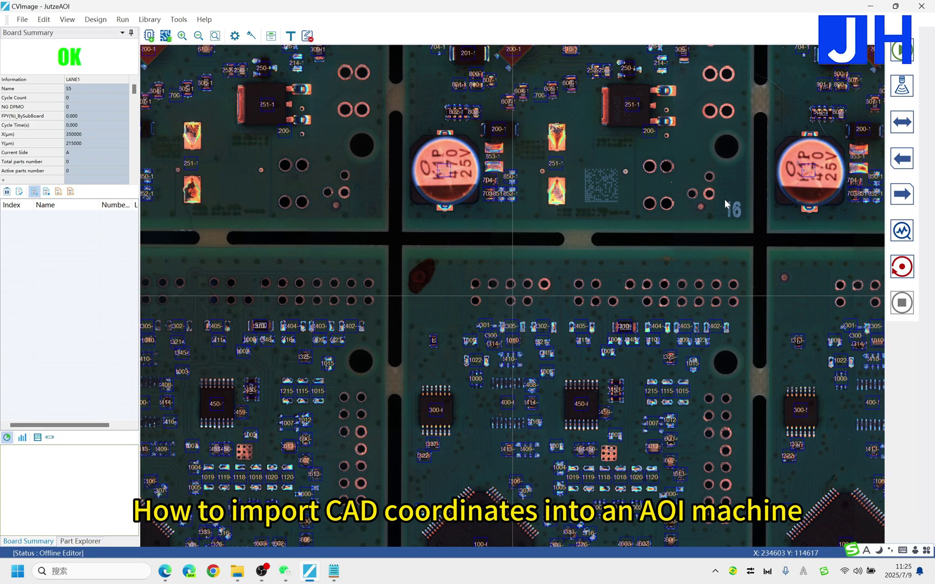